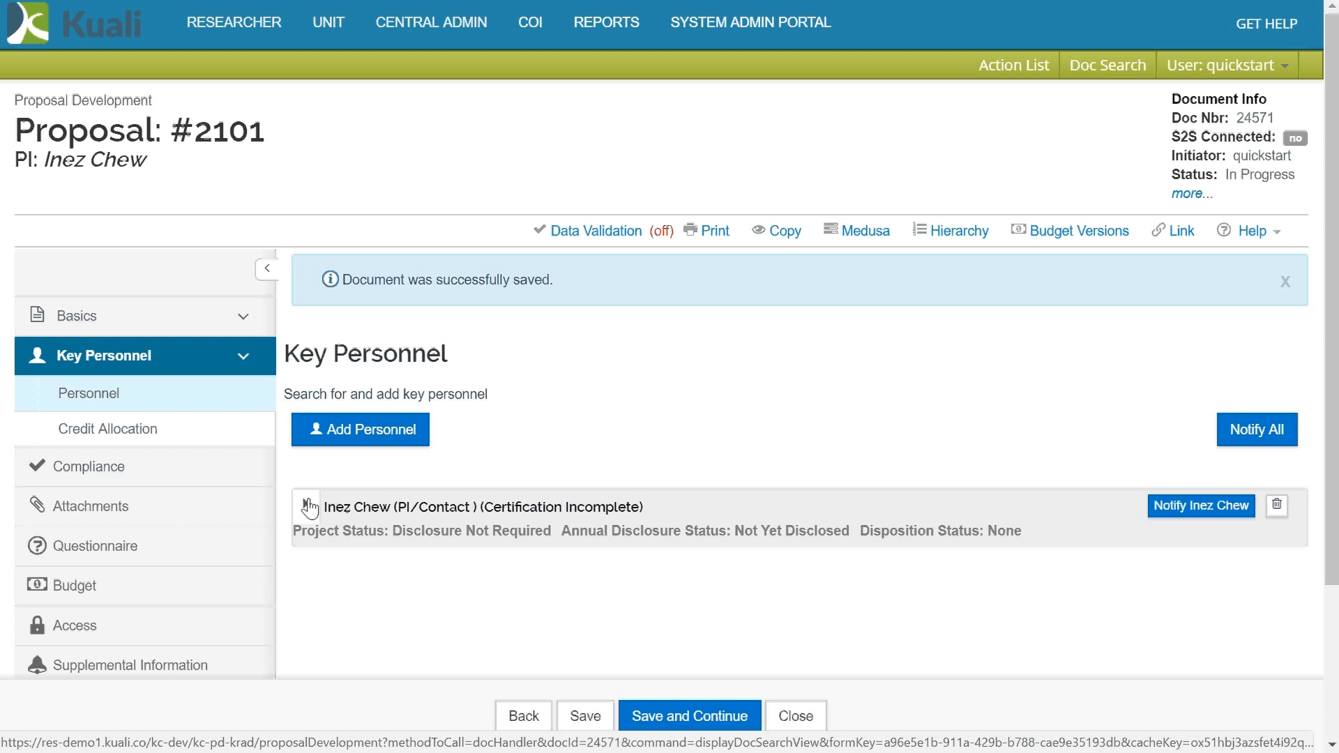
- Expand the PI's personnel details and show the Proposal Person Certification questions
{"action": "left_click", "coordinate": [308, 505]}
{"action": "scroll", "coordinate": [495, 383], "scroll_direction": "down", "scroll_amount": 3}
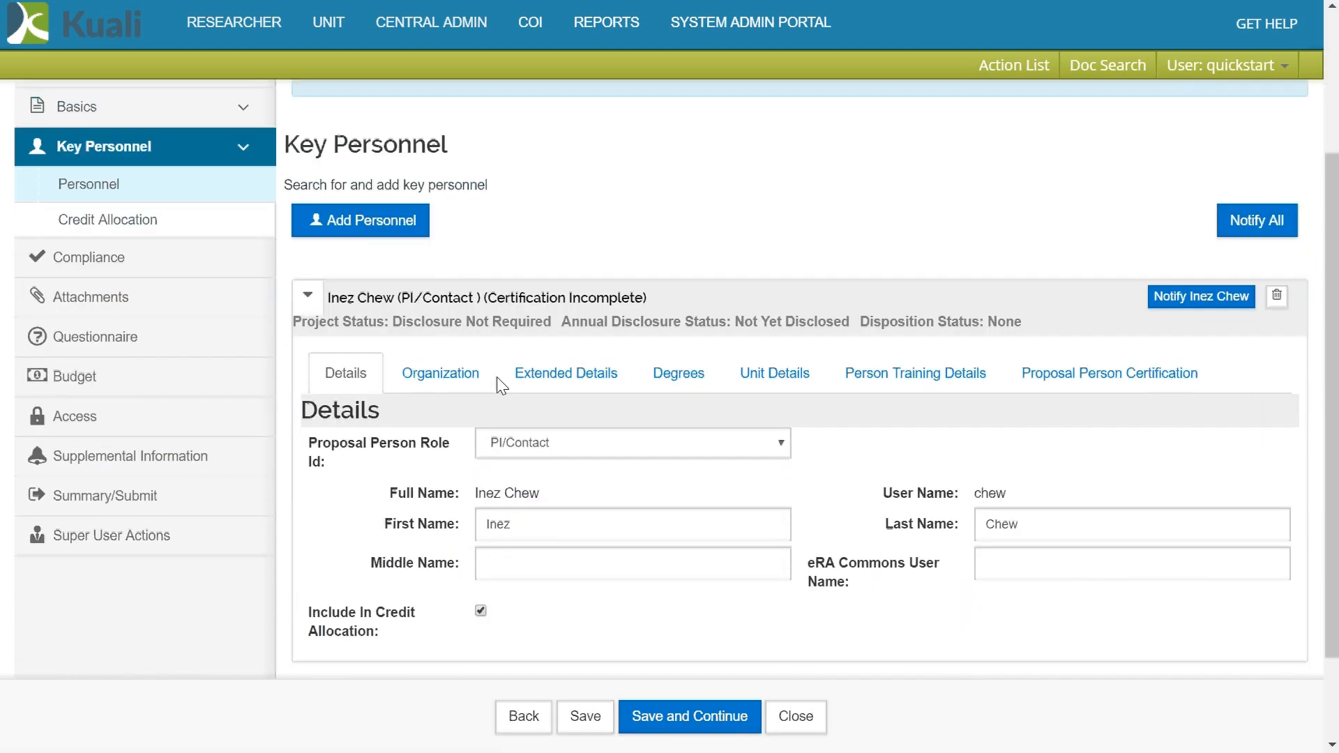
{"action": "scroll", "coordinate": [500, 385], "scroll_direction": "down", "scroll_amount": 2}
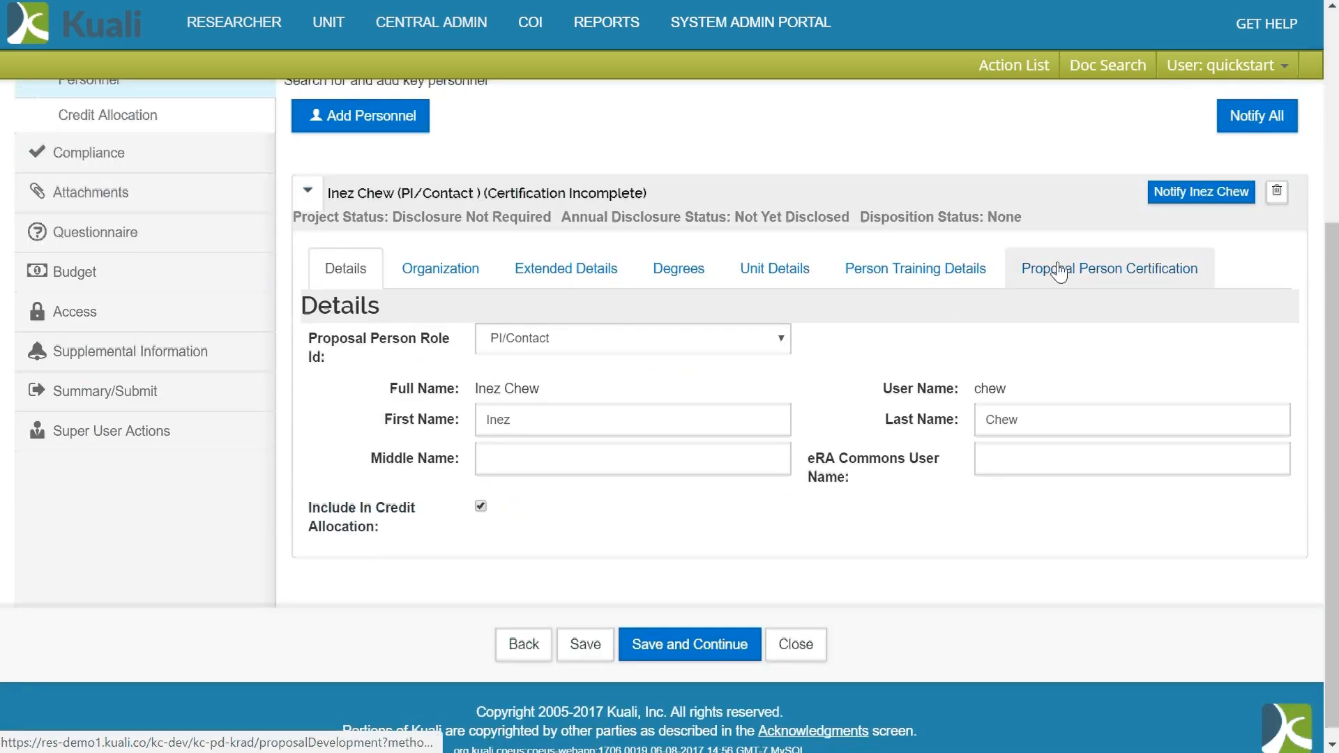
{"action": "left_click", "coordinate": [1059, 272]}
{"action": "scroll", "coordinate": [598, 305], "scroll_direction": "down", "scroll_amount": 5}
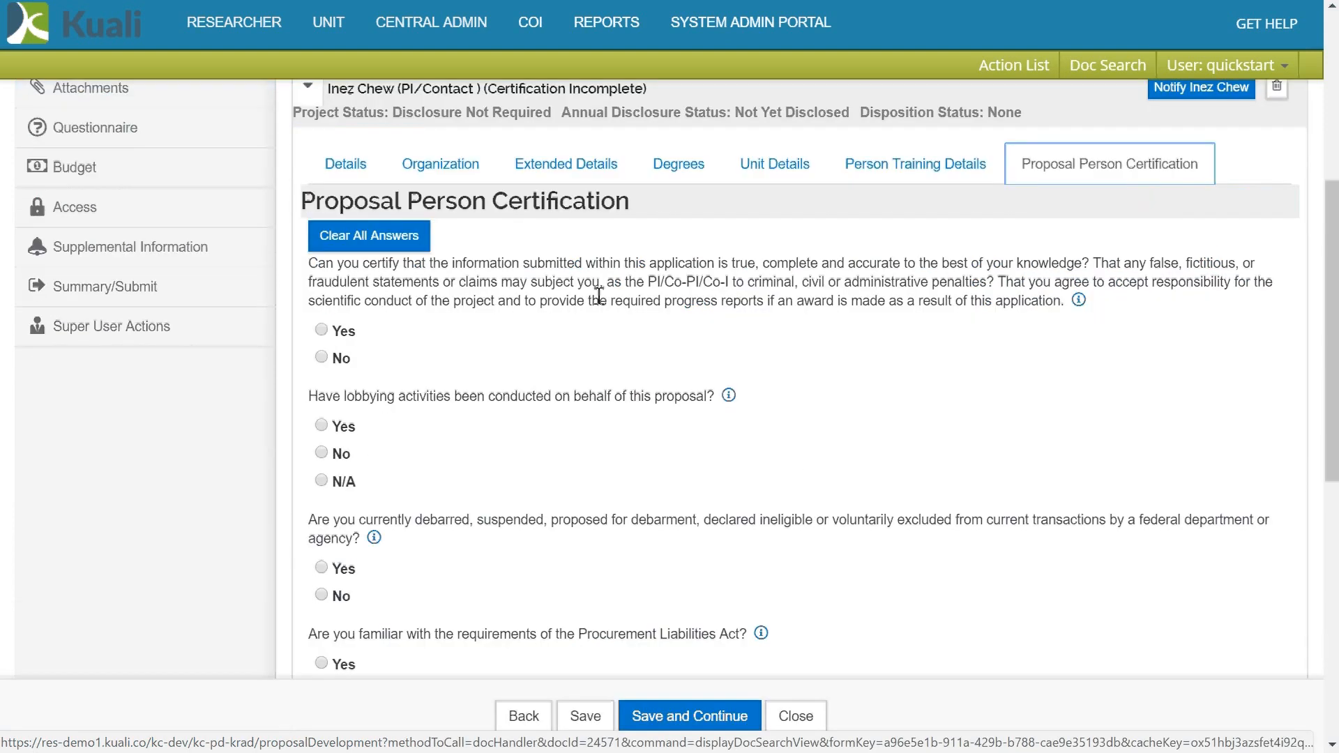
{"action": "scroll", "coordinate": [598, 292], "scroll_direction": "up", "scroll_amount": 2}
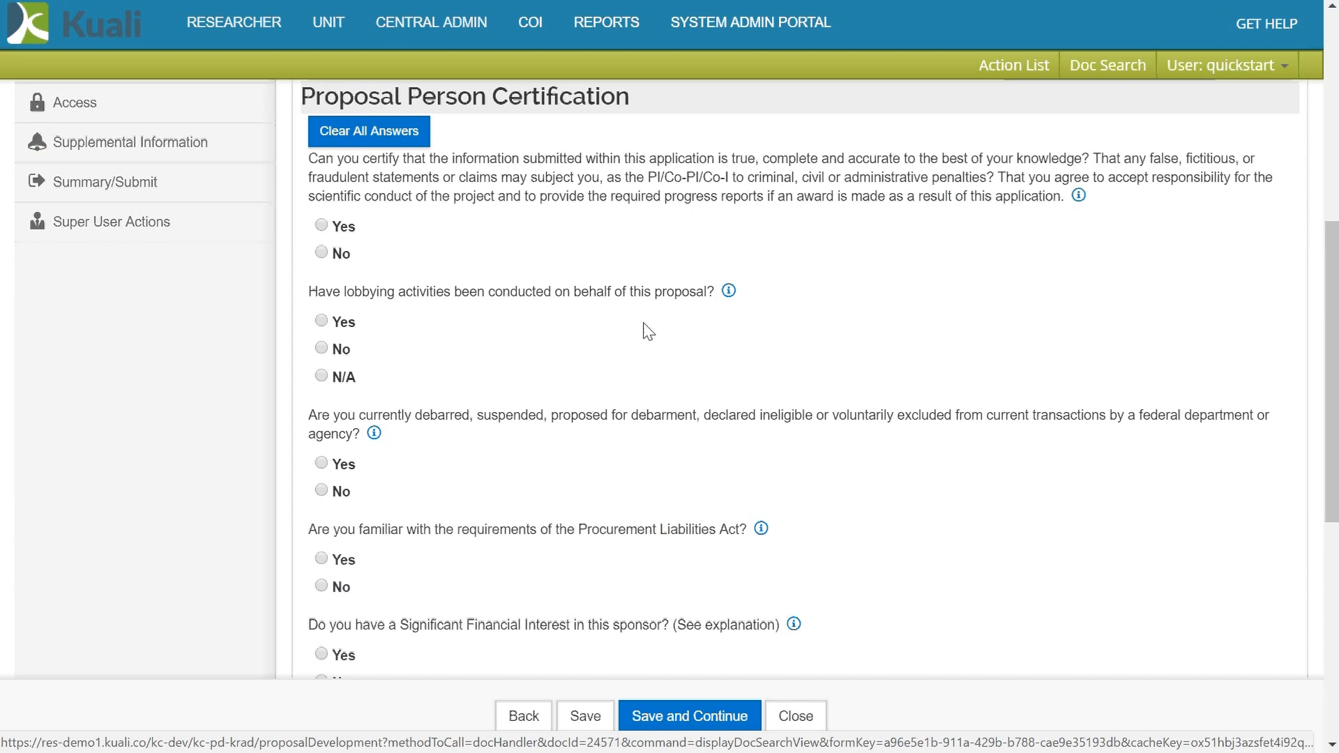
- Check the licensed-rights question's ID and answer Yes to 'Has the entity licensed rights from the University?'
{"action": "scroll", "coordinate": [625, 318], "scroll_direction": "down", "scroll_amount": 3}
{"action": "scroll", "coordinate": [623, 317], "scroll_direction": "down", "scroll_amount": 5}
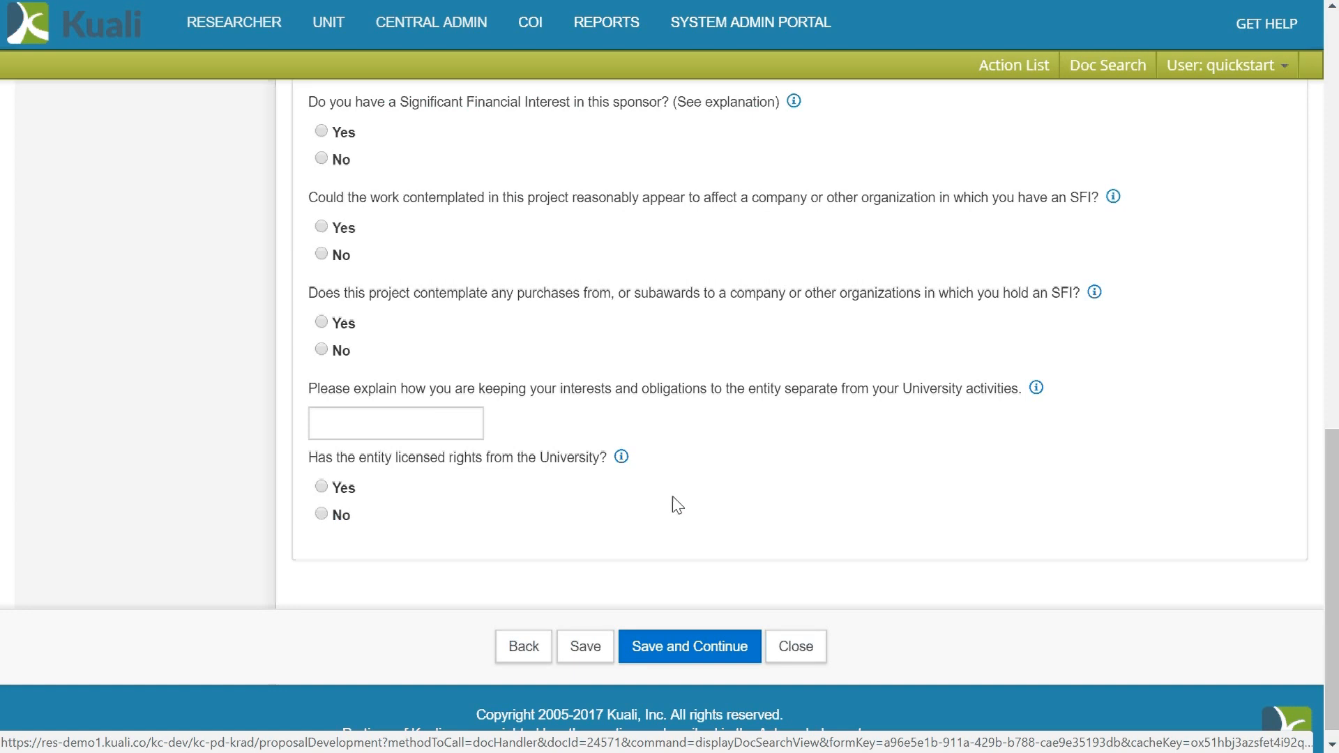
{"action": "left_click", "coordinate": [621, 456]}
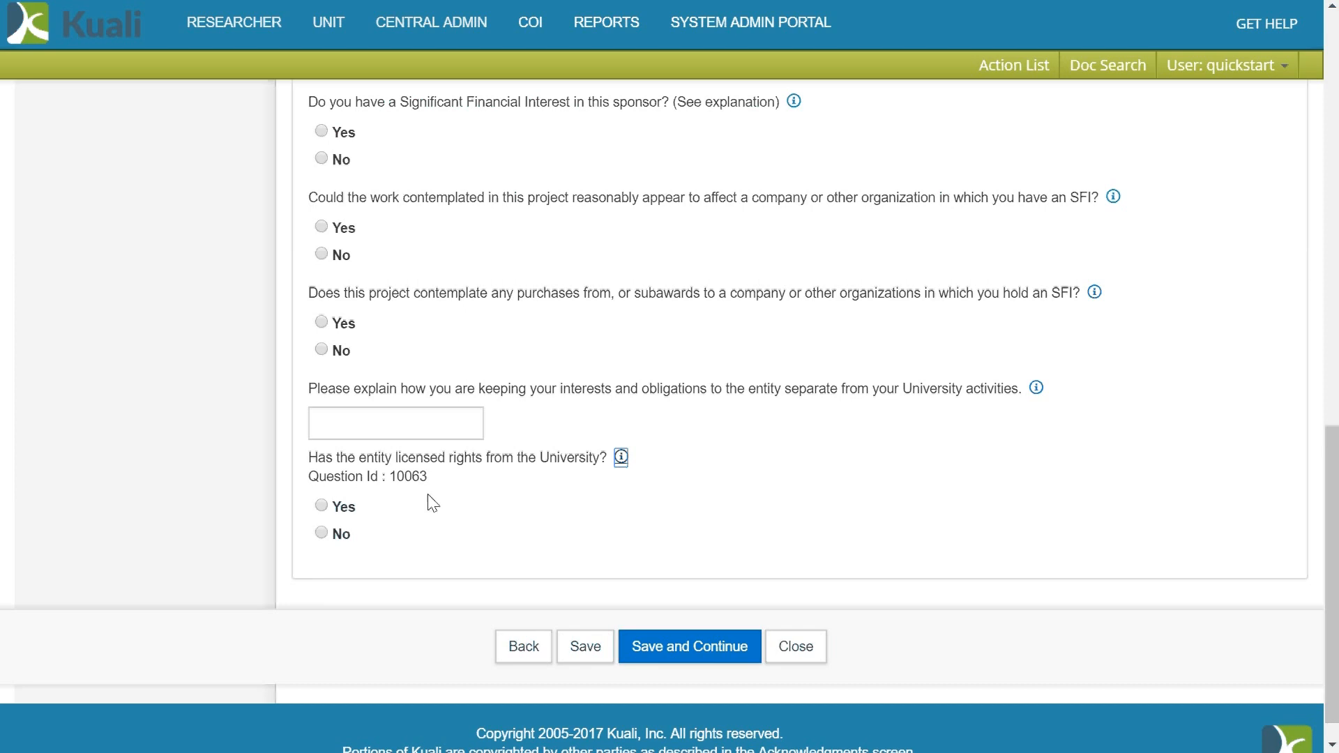
{"action": "left_click", "coordinate": [321, 506]}
{"action": "scroll", "coordinate": [637, 455], "scroll_direction": "down", "scroll_amount": 1}
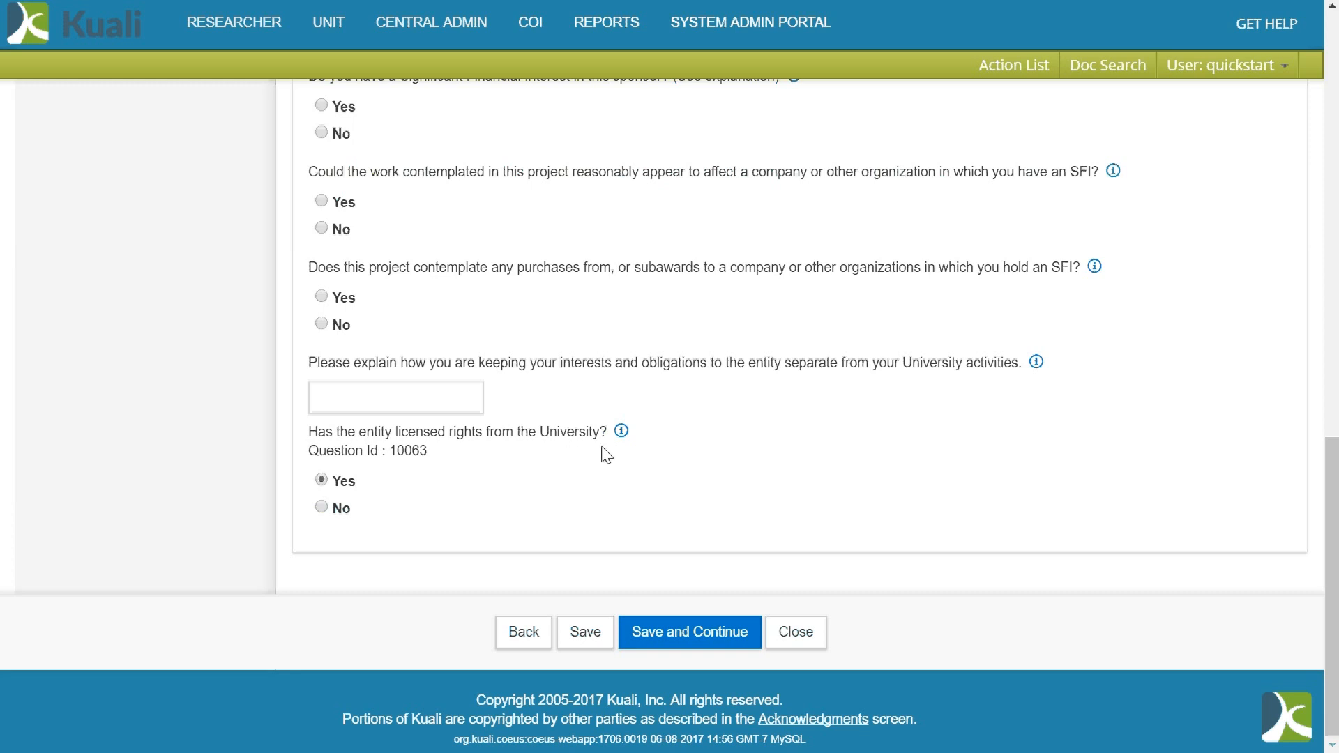
- Leave the unsaved proposal for the System Admin Portal and open the maintenance Question Lookup
{"action": "left_click", "coordinate": [749, 30]}
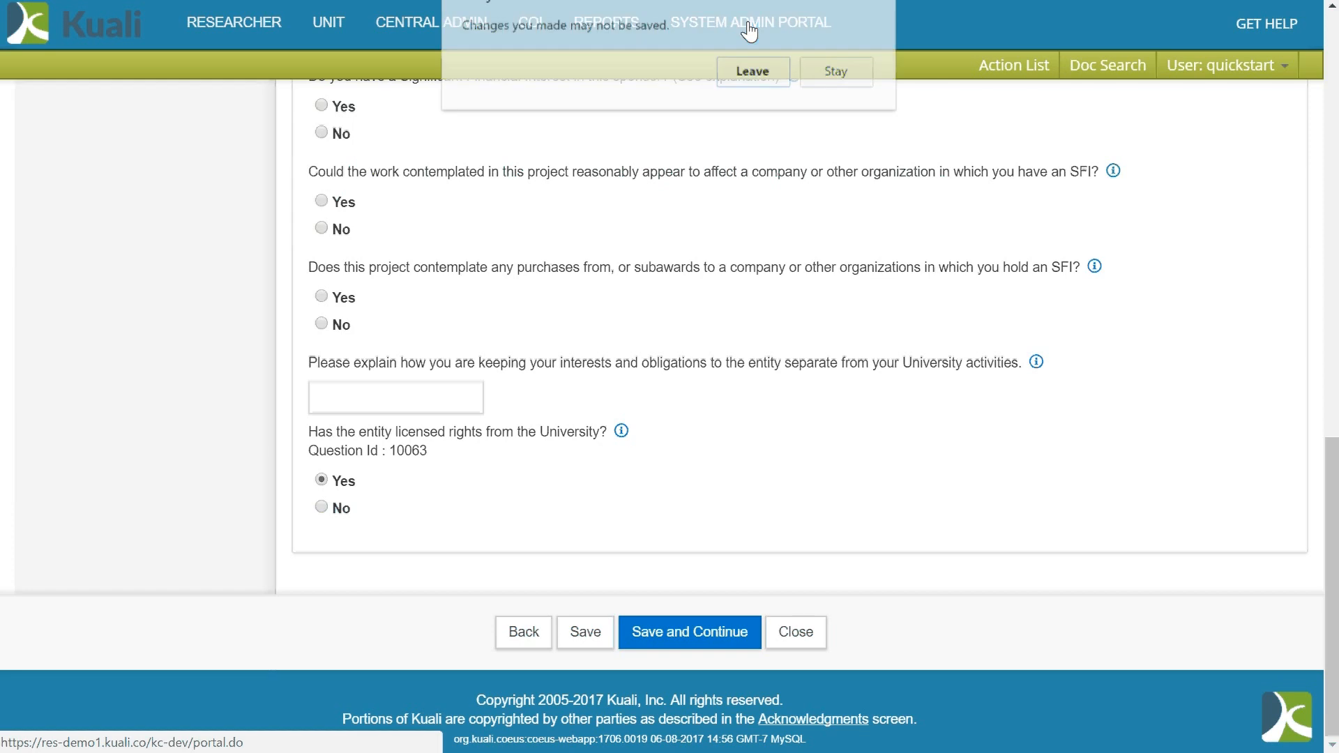
{"action": "left_click", "coordinate": [757, 73]}
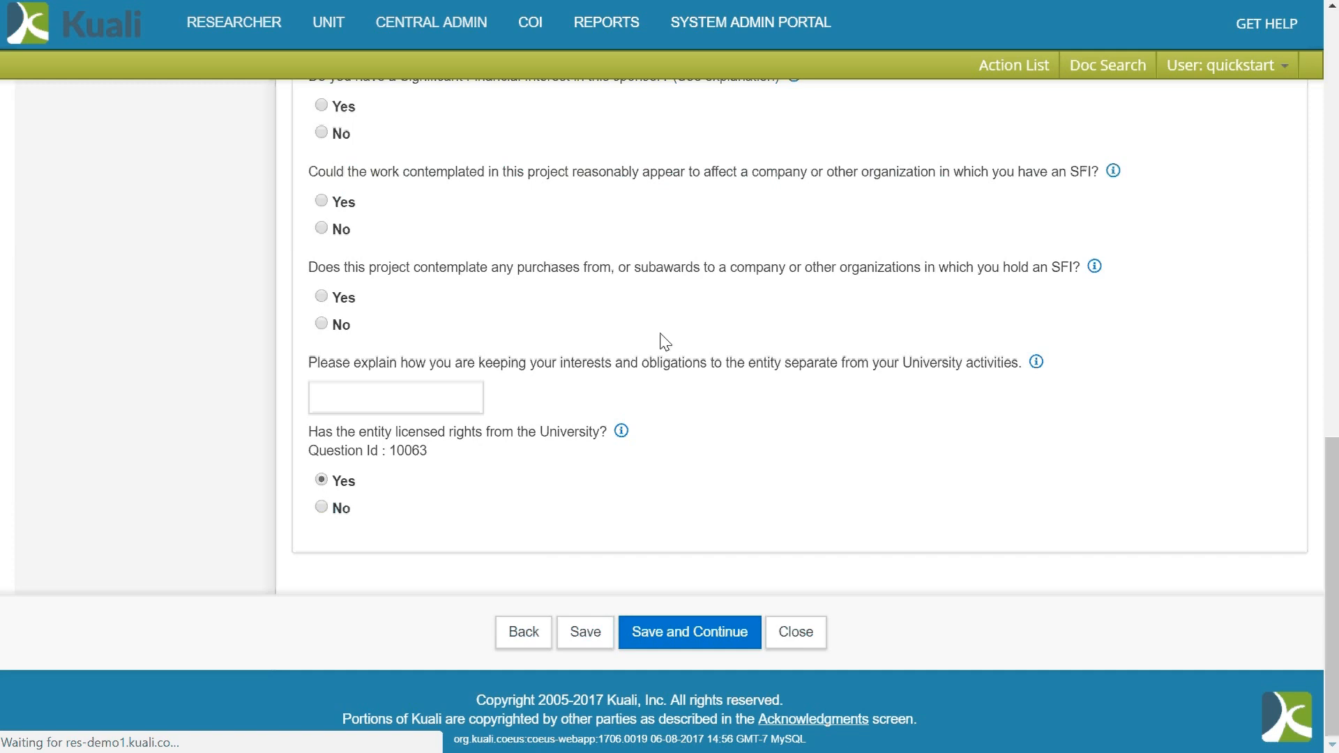
{"action": "scroll", "coordinate": [365, 282], "scroll_direction": "down", "scroll_amount": 8}
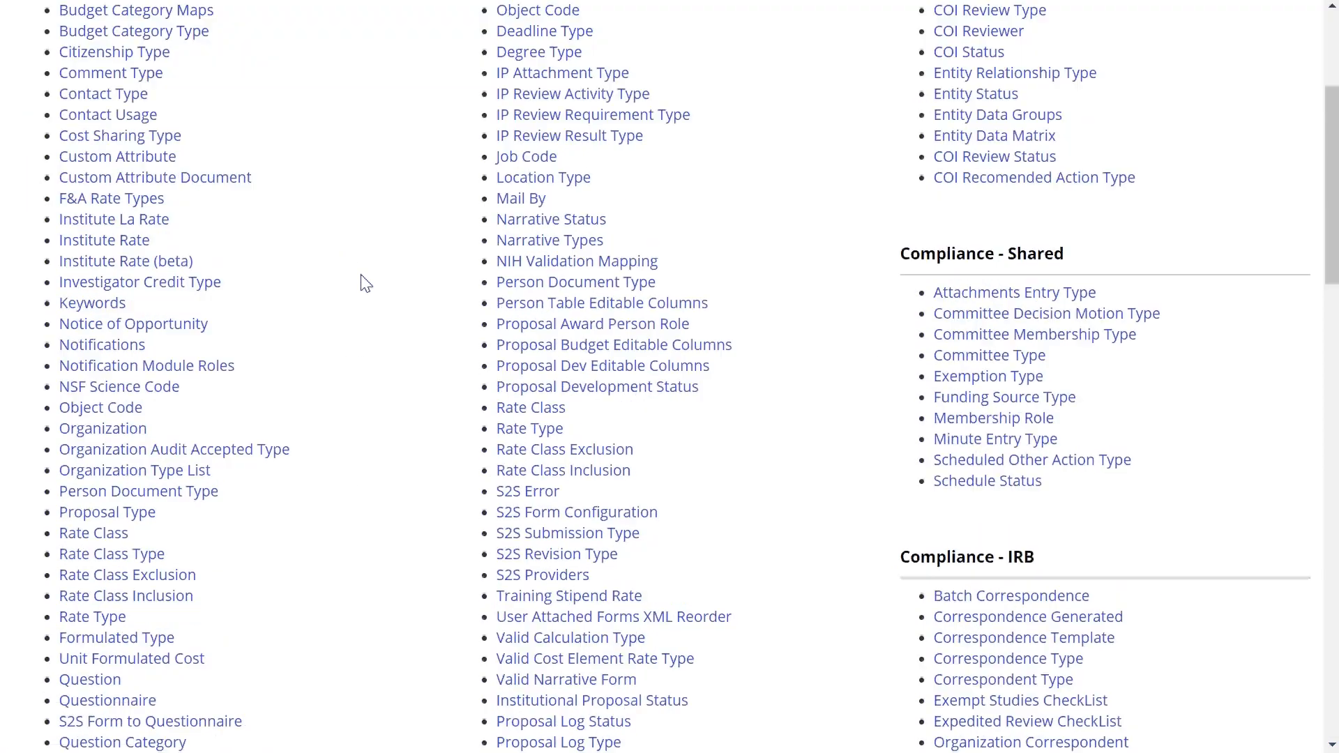
{"action": "scroll", "coordinate": [365, 283], "scroll_direction": "down", "scroll_amount": 2}
{"action": "scroll", "coordinate": [365, 282], "scroll_direction": "down", "scroll_amount": 2}
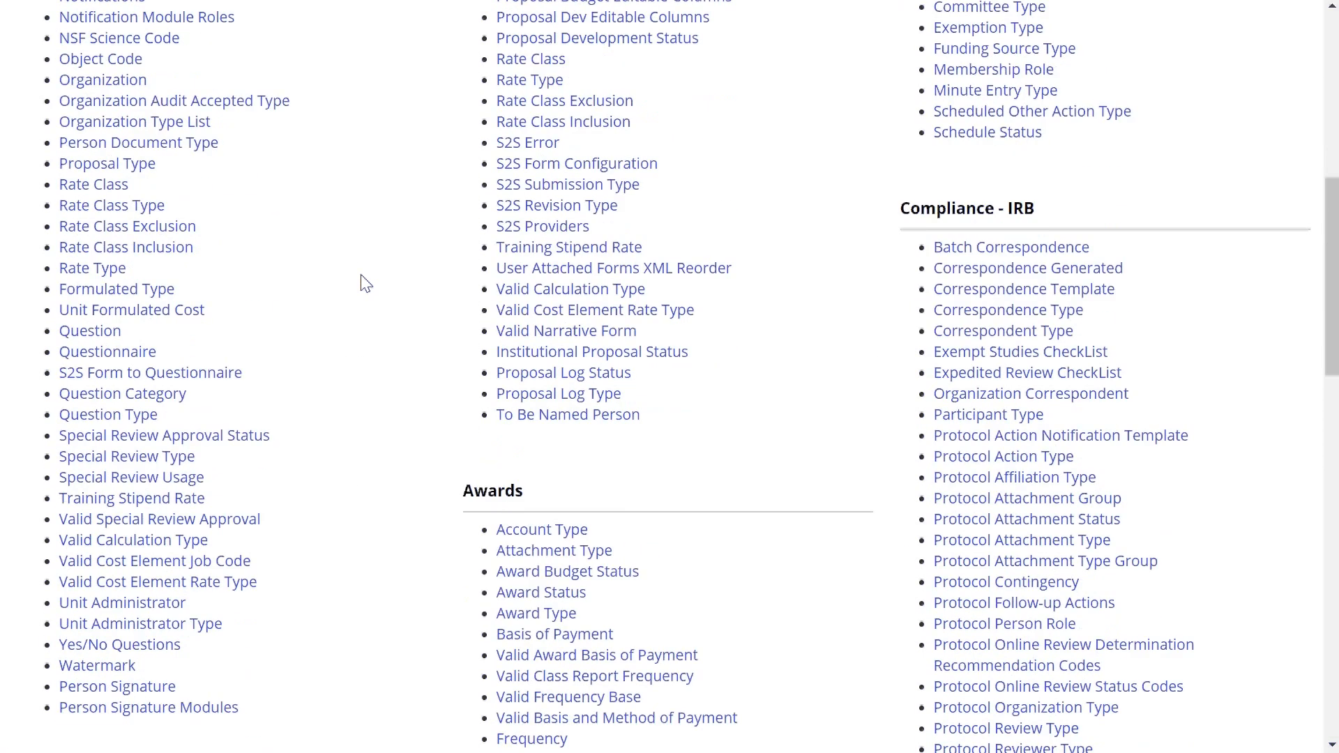
{"action": "left_click", "coordinate": [89, 332]}
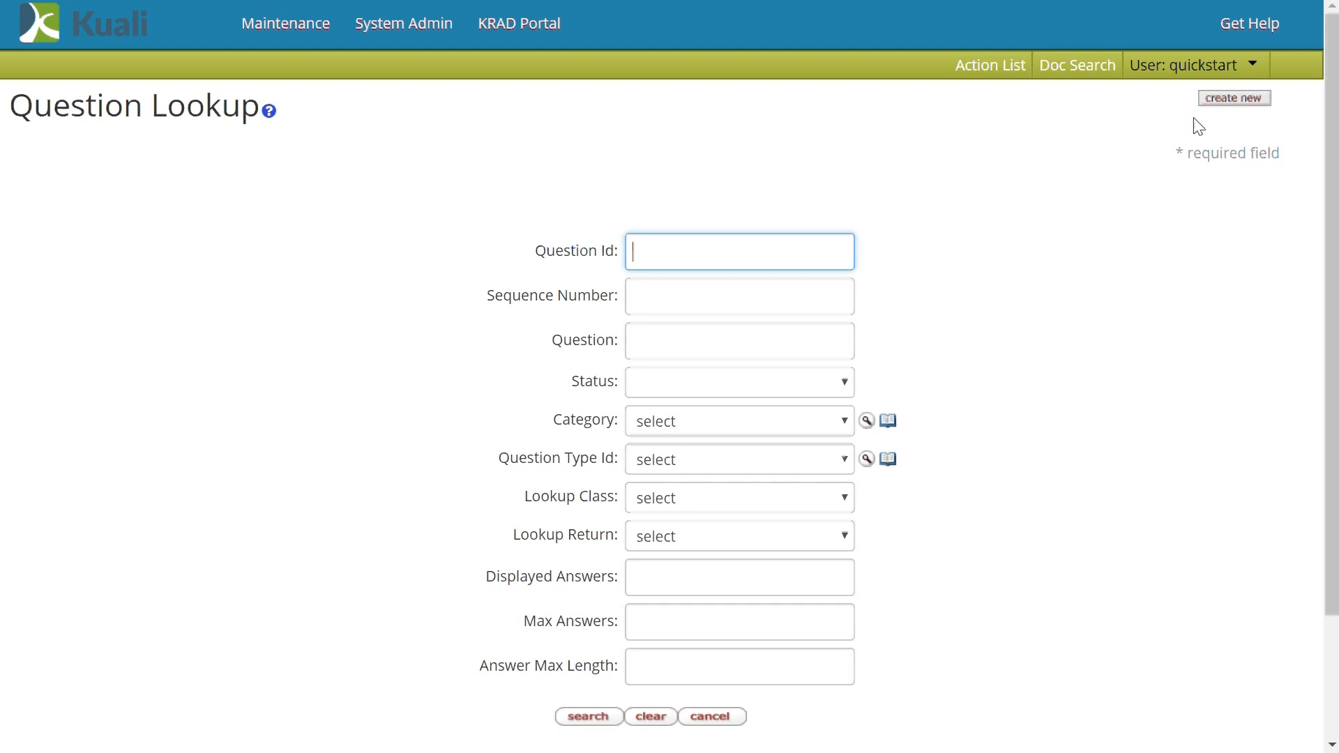
- Create a new question document described as 'Add New Certification Question'
{"action": "left_click", "coordinate": [1227, 98]}
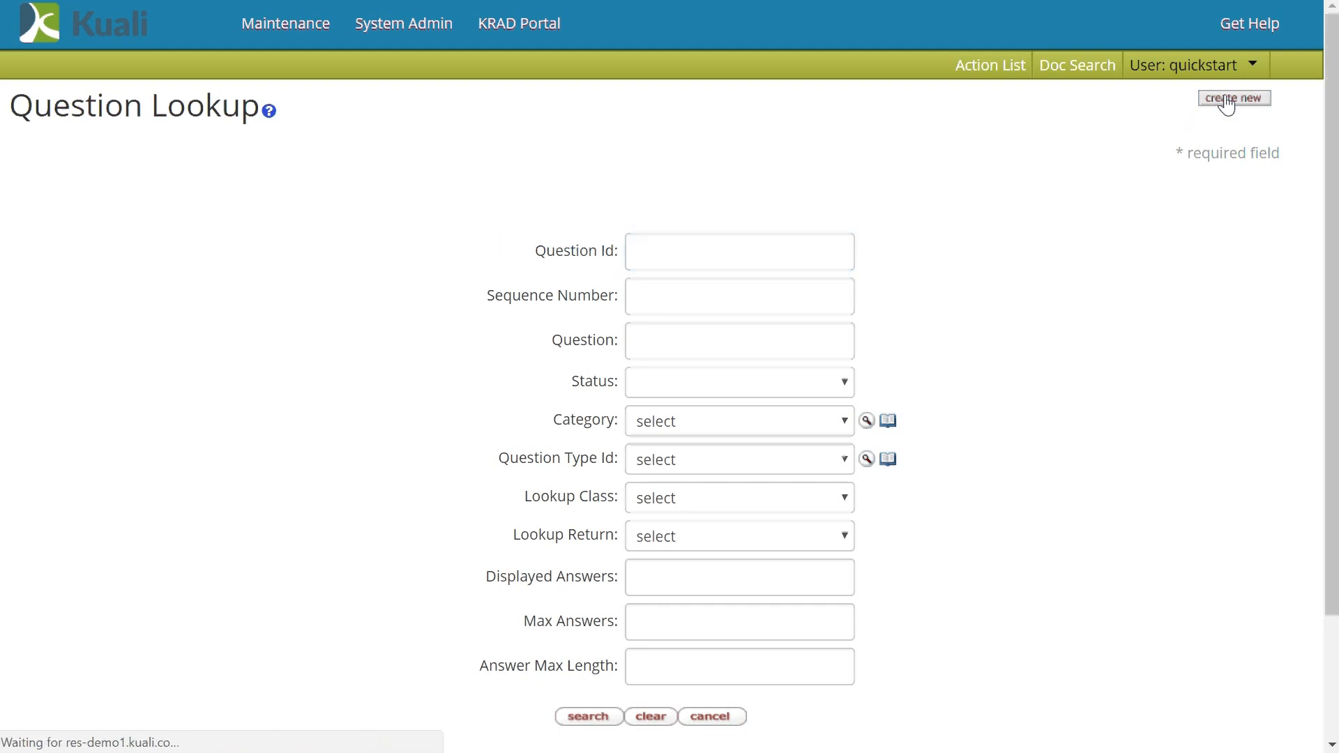
{"action": "scroll", "coordinate": [763, 336], "scroll_direction": "down", "scroll_amount": 5}
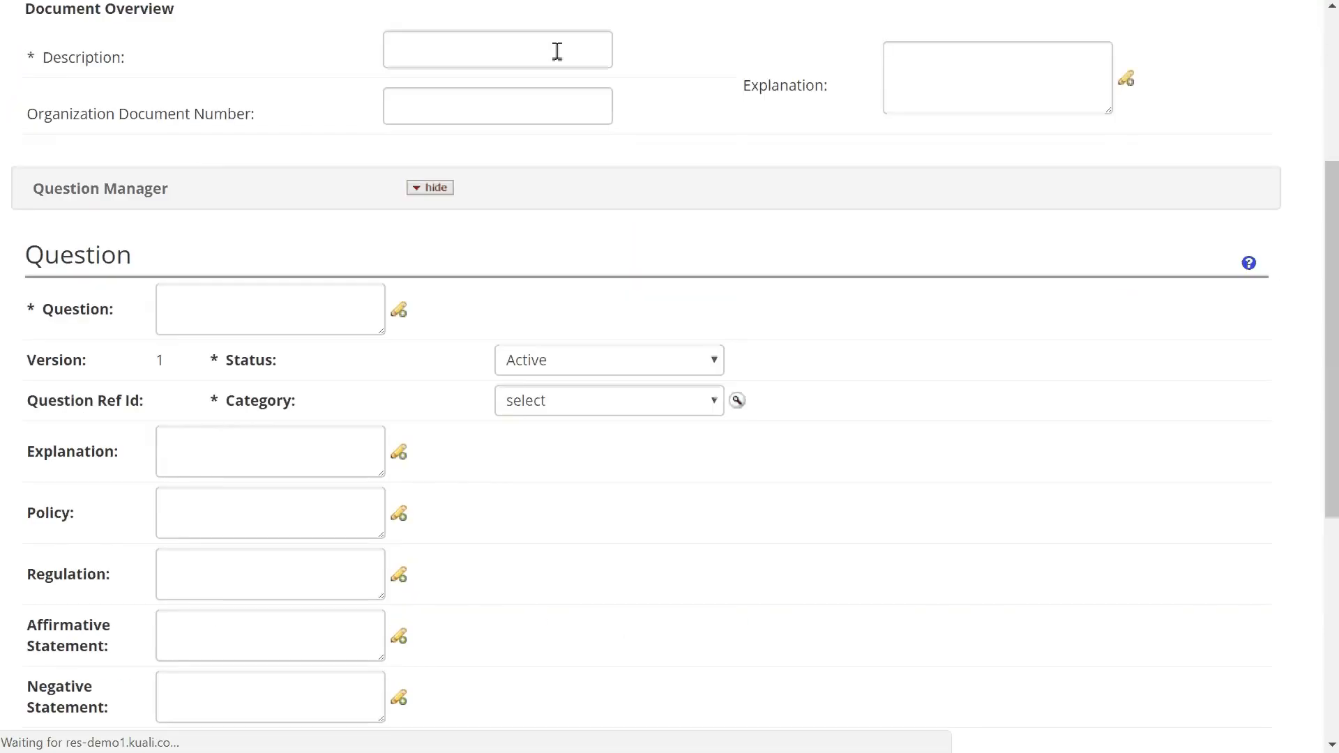
{"action": "left_click", "coordinate": [556, 51]}
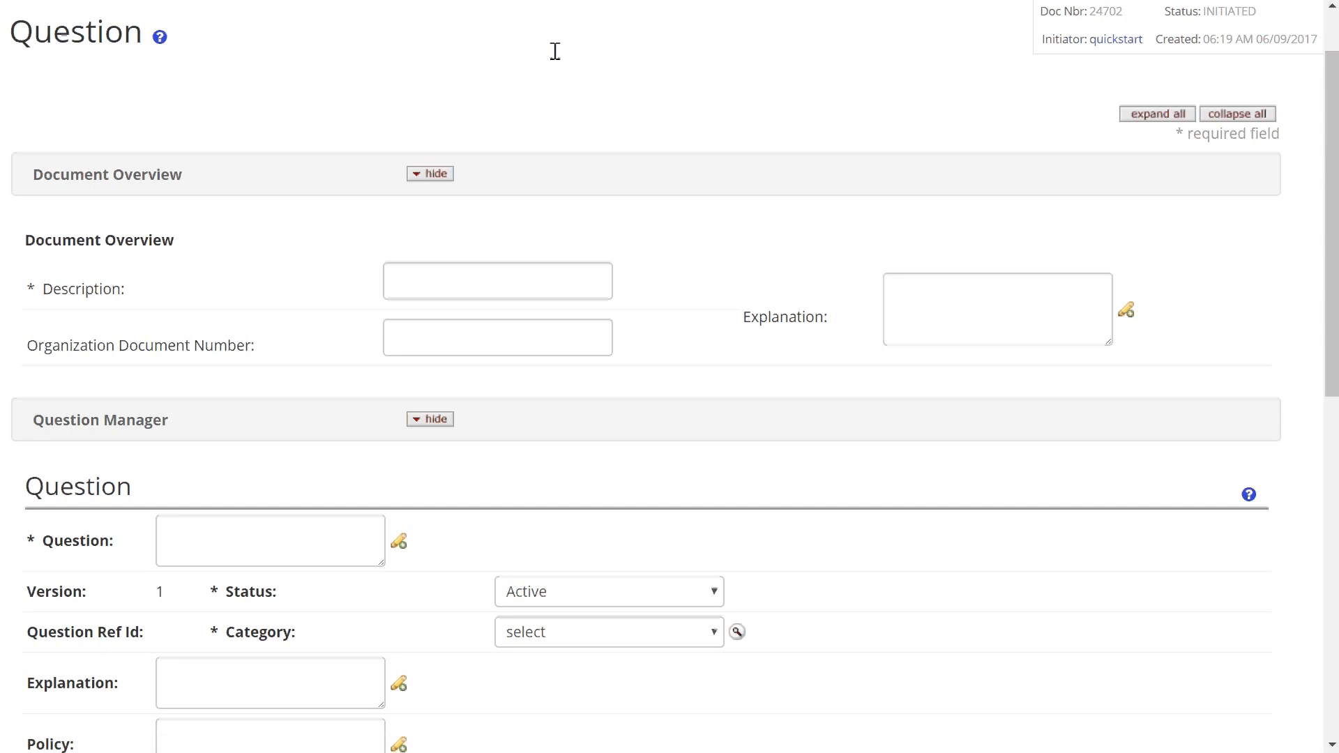
{"action": "left_click", "coordinate": [510, 286]}
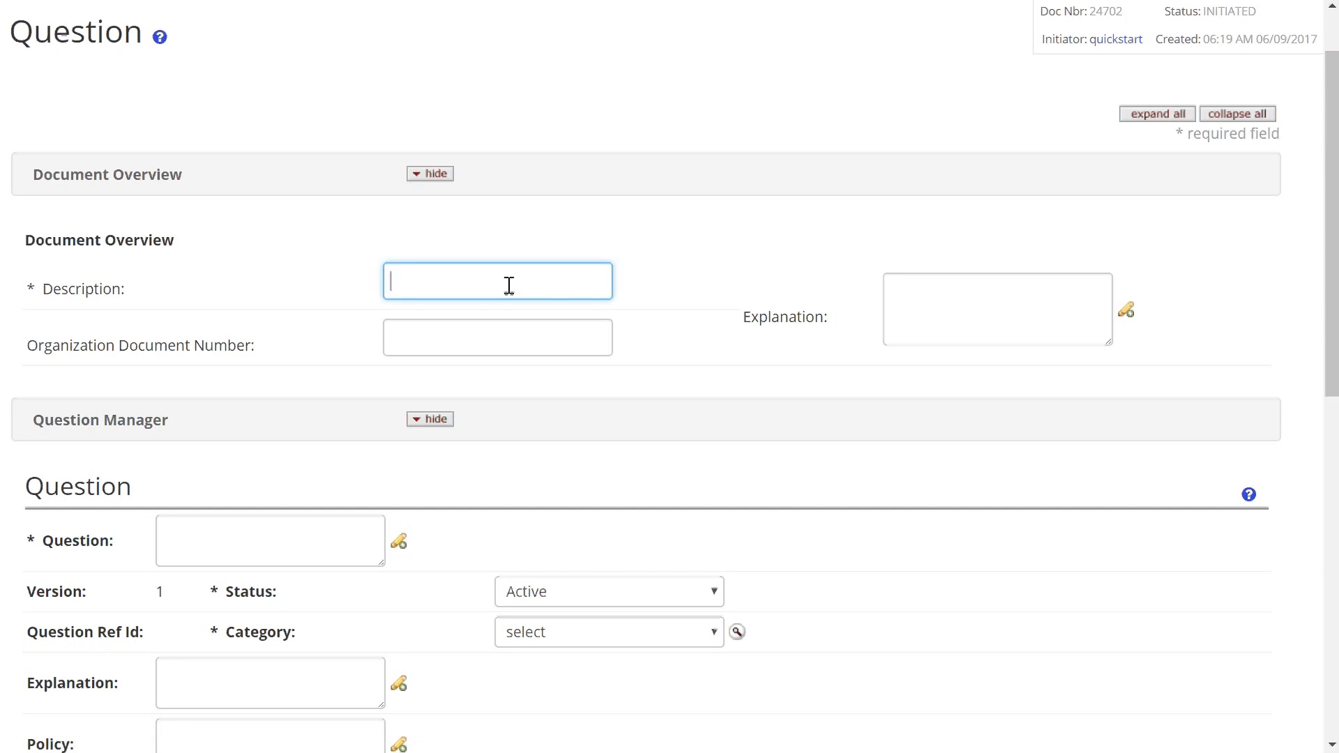
{"action": "type", "text": "Add New "}
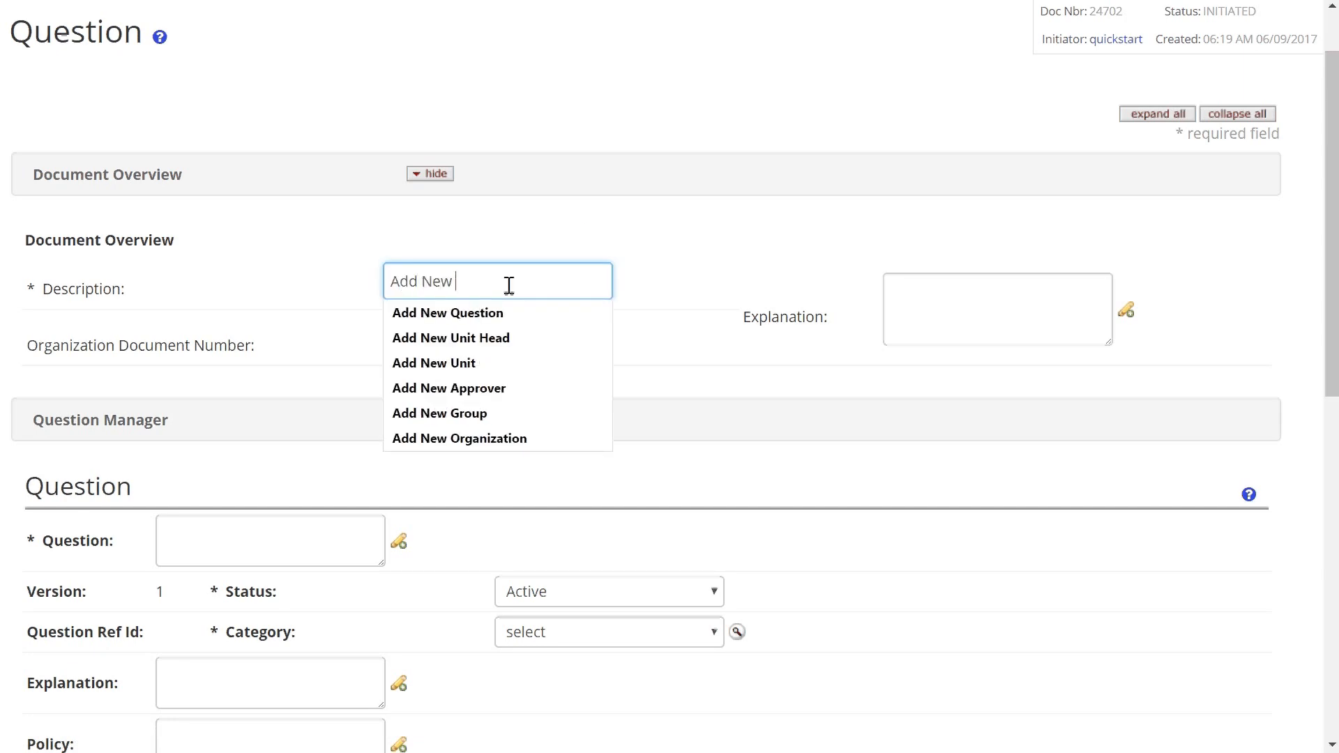
{"action": "type", "text": "Certification Que"}
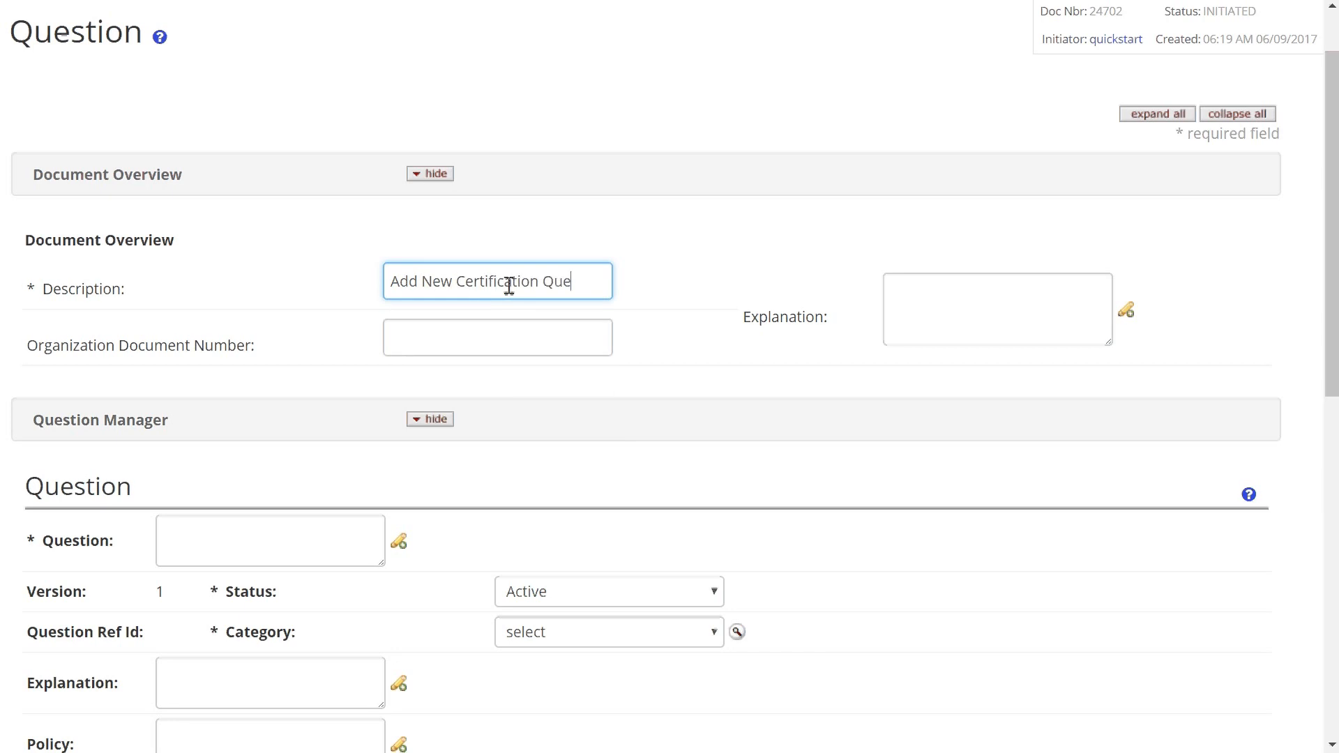
{"action": "type", "text": "stion"}
- Enter the question text 'Please list the Intellectual Property Agreement Number for the above license'
{"action": "scroll", "coordinate": [301, 306], "scroll_direction": "down", "scroll_amount": 3}
{"action": "left_click", "coordinate": [244, 331]}
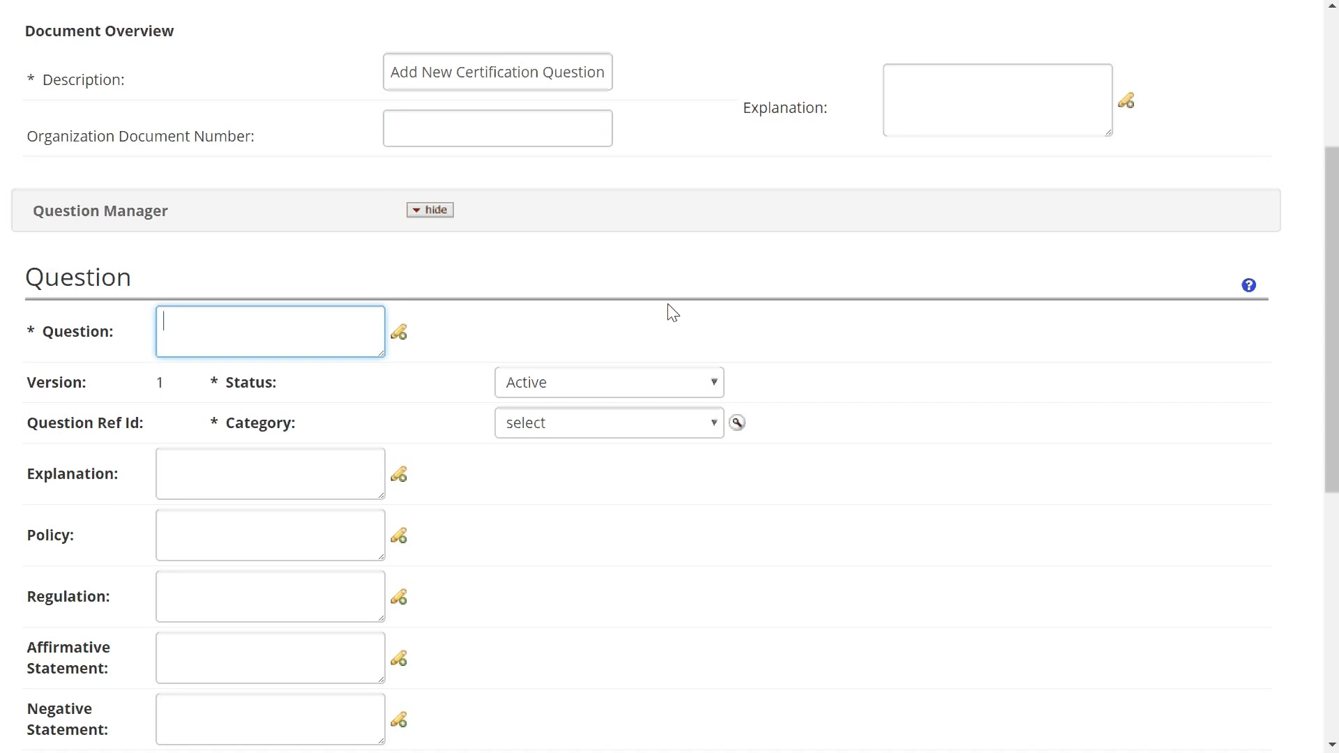
{"action": "type", "text": "Please list the Intellectual Prop"}
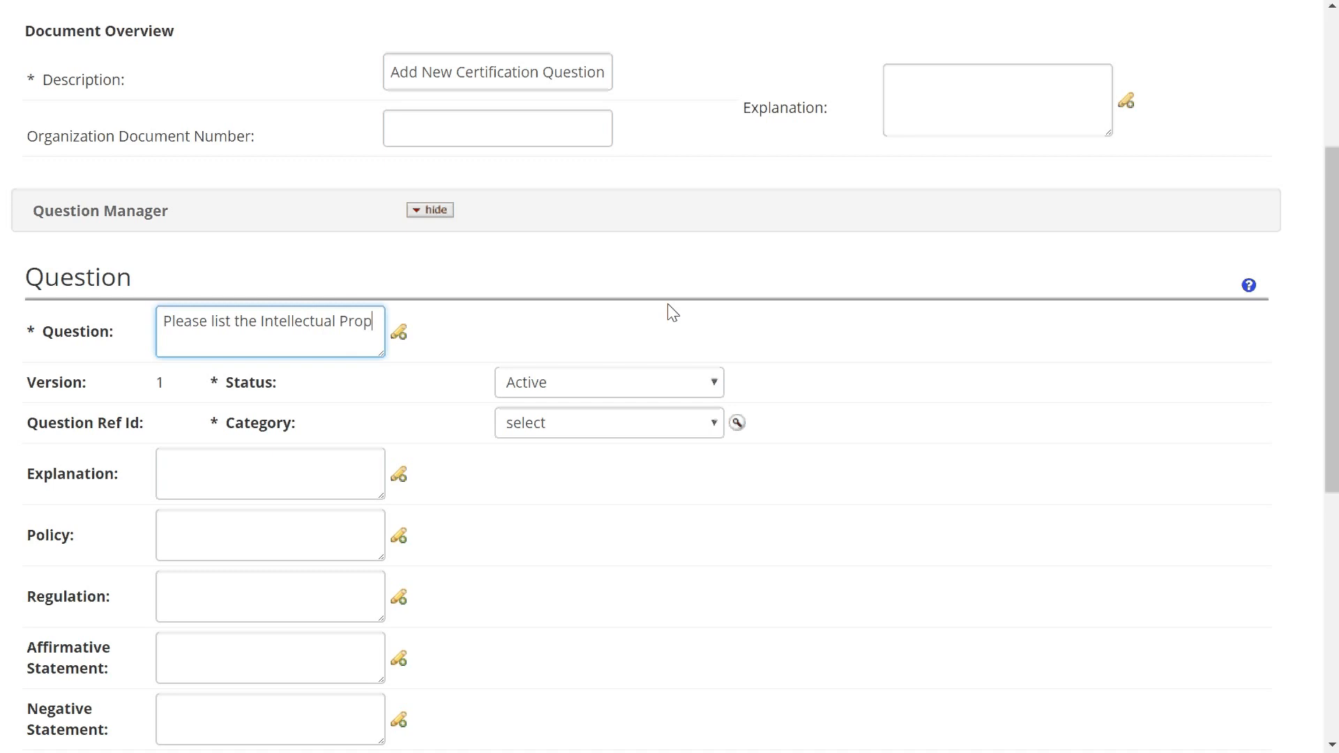
{"action": "type", "text": "erty Agreement Number "}
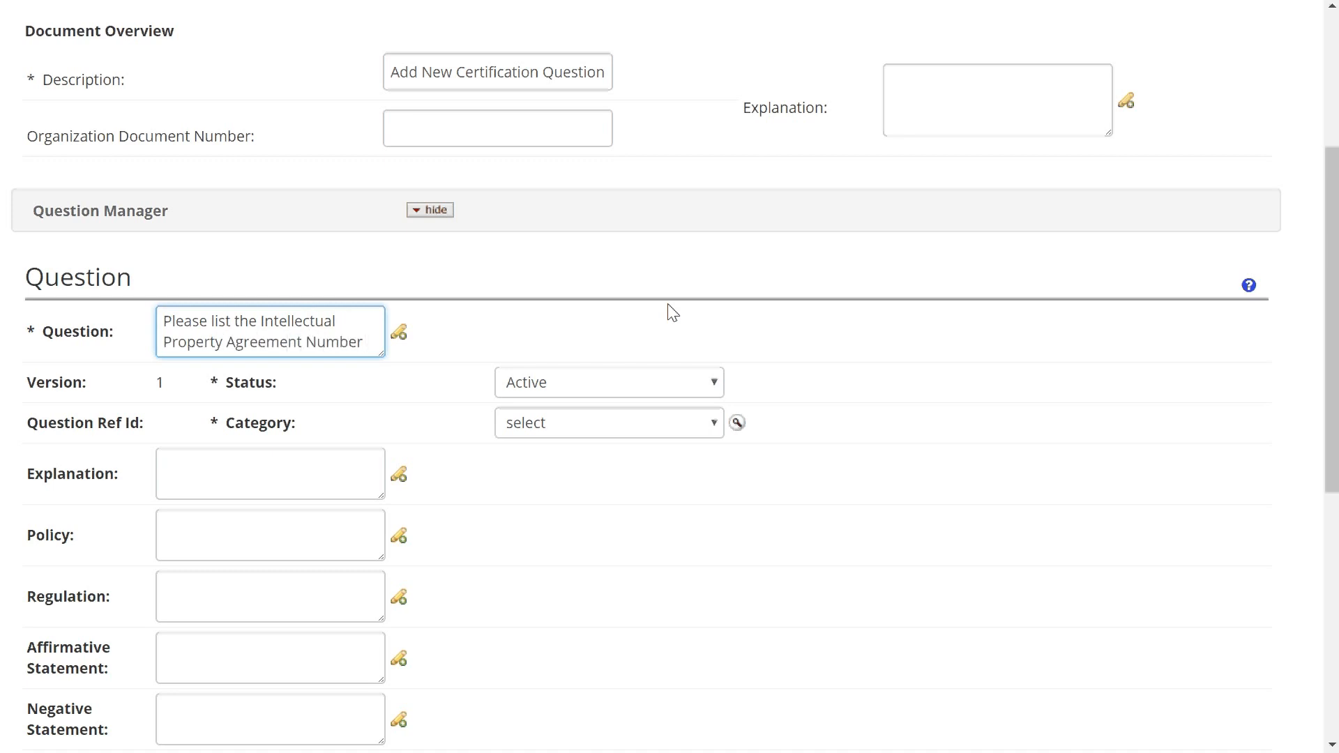
{"action": "type", "text": "for the above"}
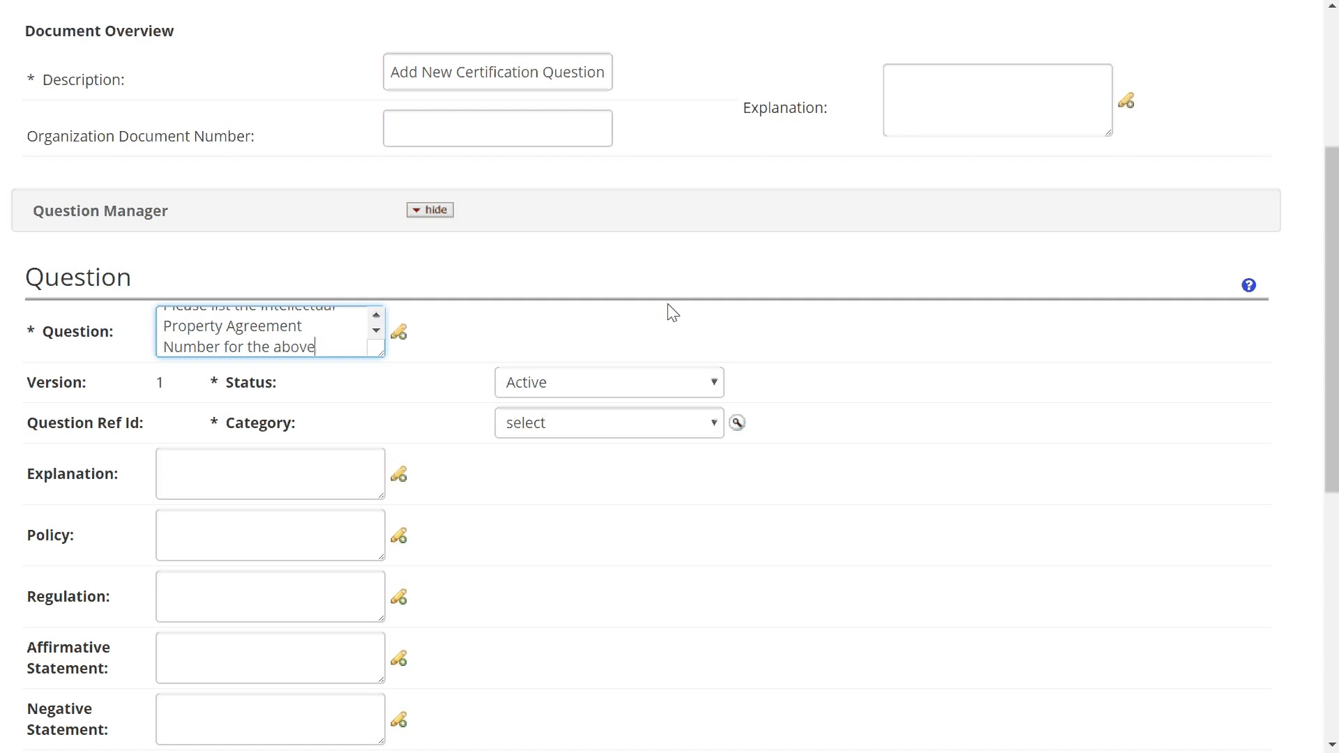
{"action": "type", "text": " license."}
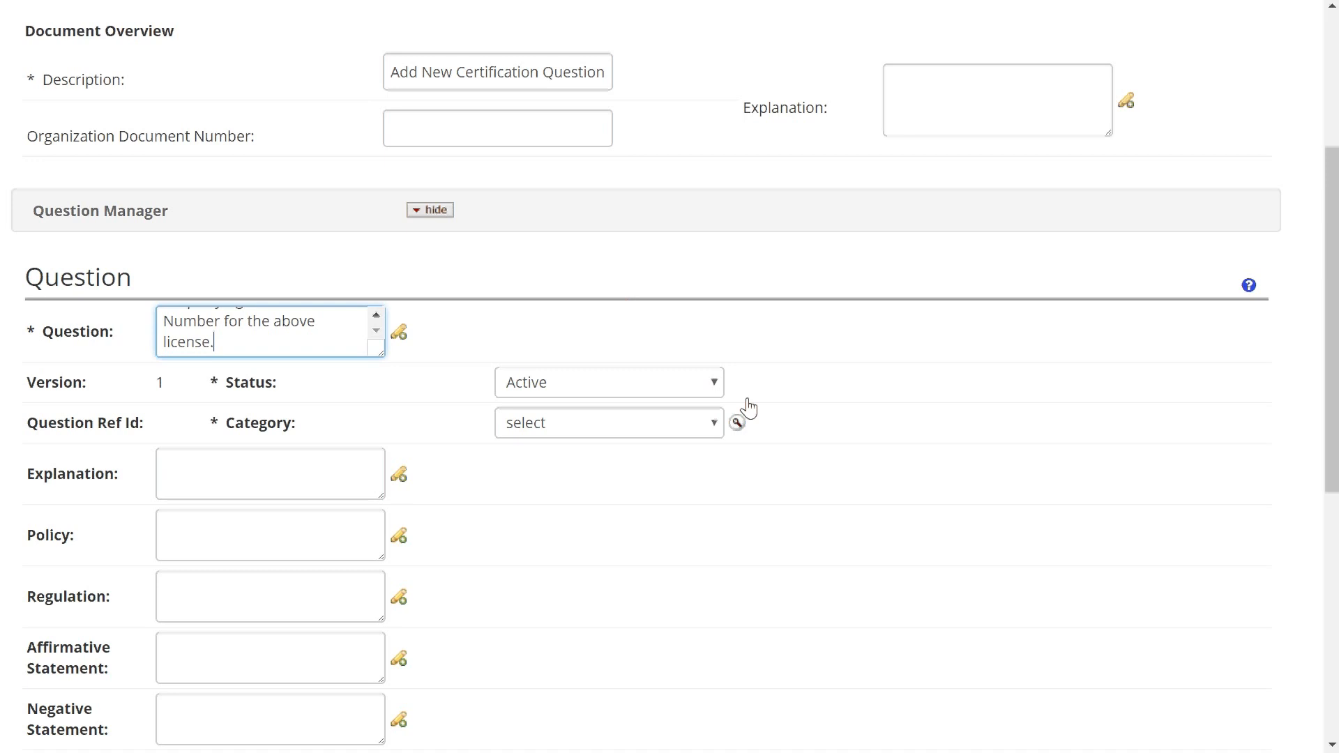
{"action": "left_click", "coordinate": [574, 424]}
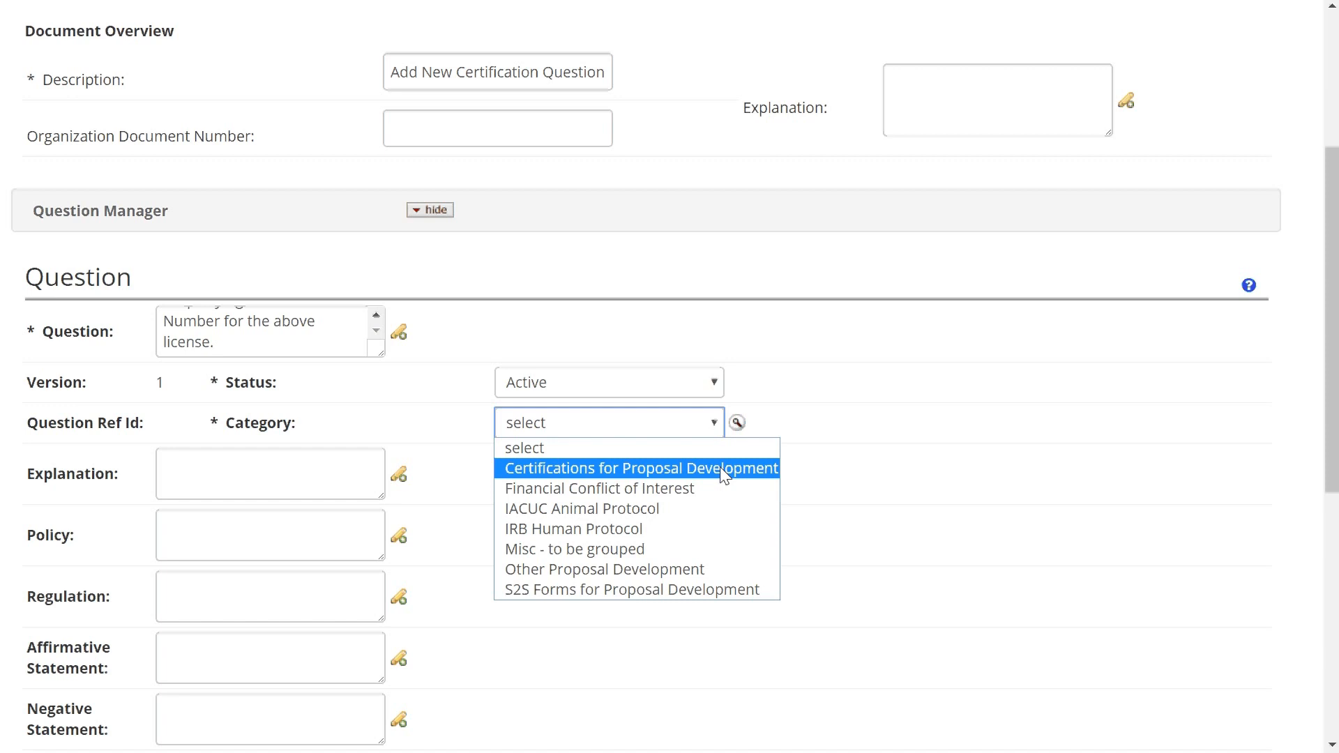
- Set category to Certifications for Proposal Development and response type Text with 1 text area
{"action": "left_click", "coordinate": [723, 469]}
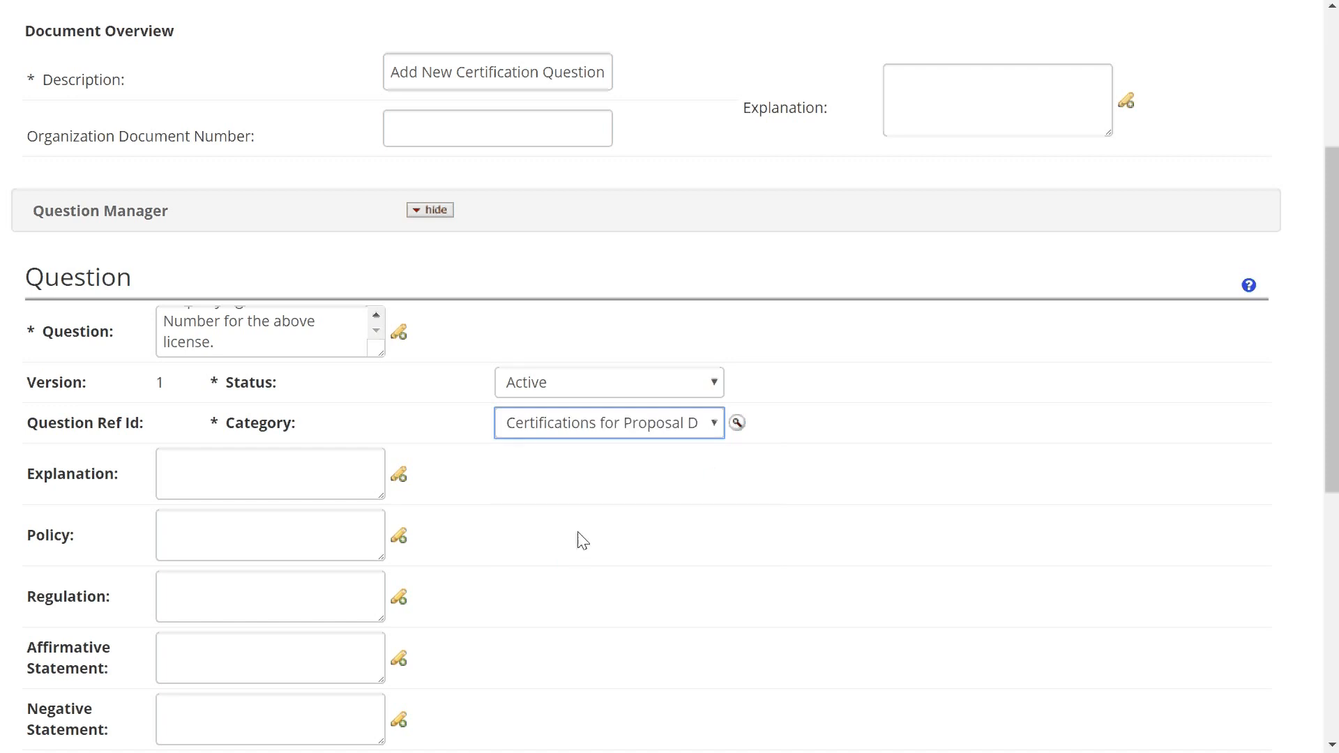
{"action": "scroll", "coordinate": [576, 542], "scroll_direction": "down", "scroll_amount": 5}
{"action": "scroll", "coordinate": [568, 538], "scroll_direction": "down", "scroll_amount": 2}
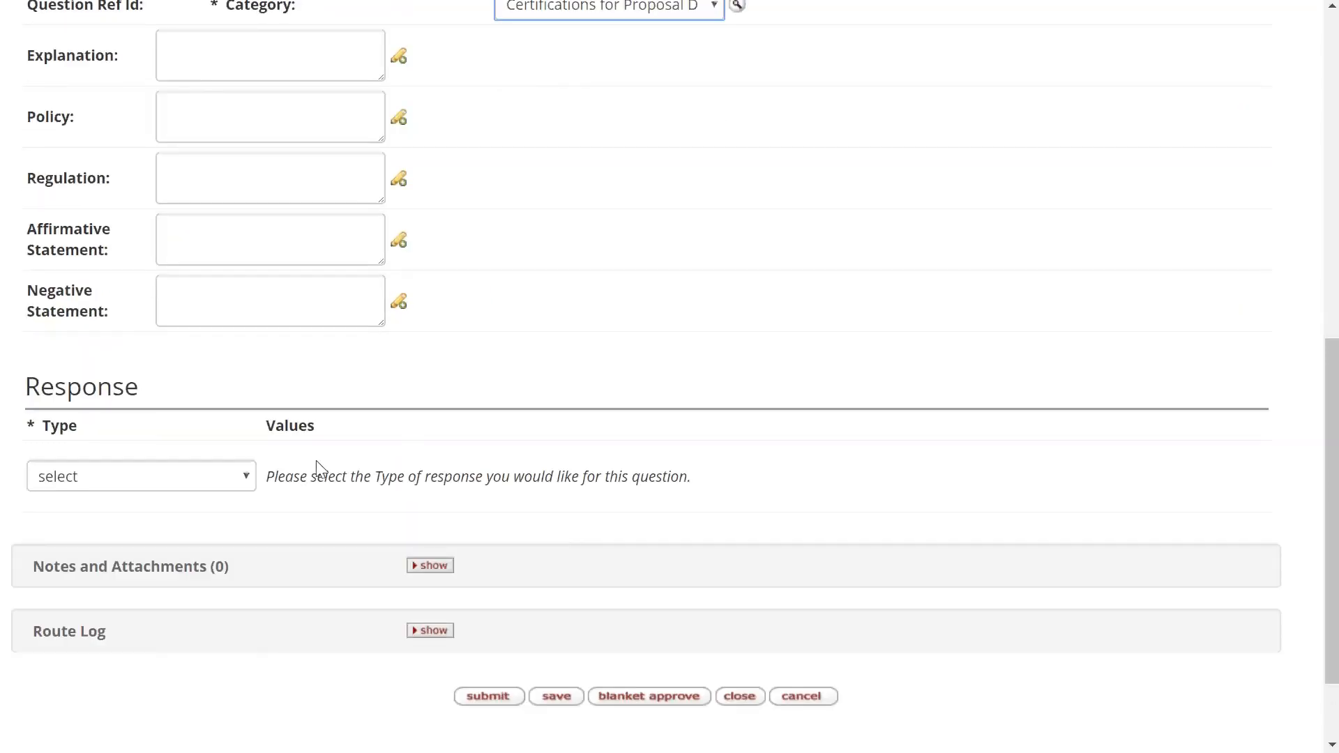
{"action": "left_click", "coordinate": [243, 481]}
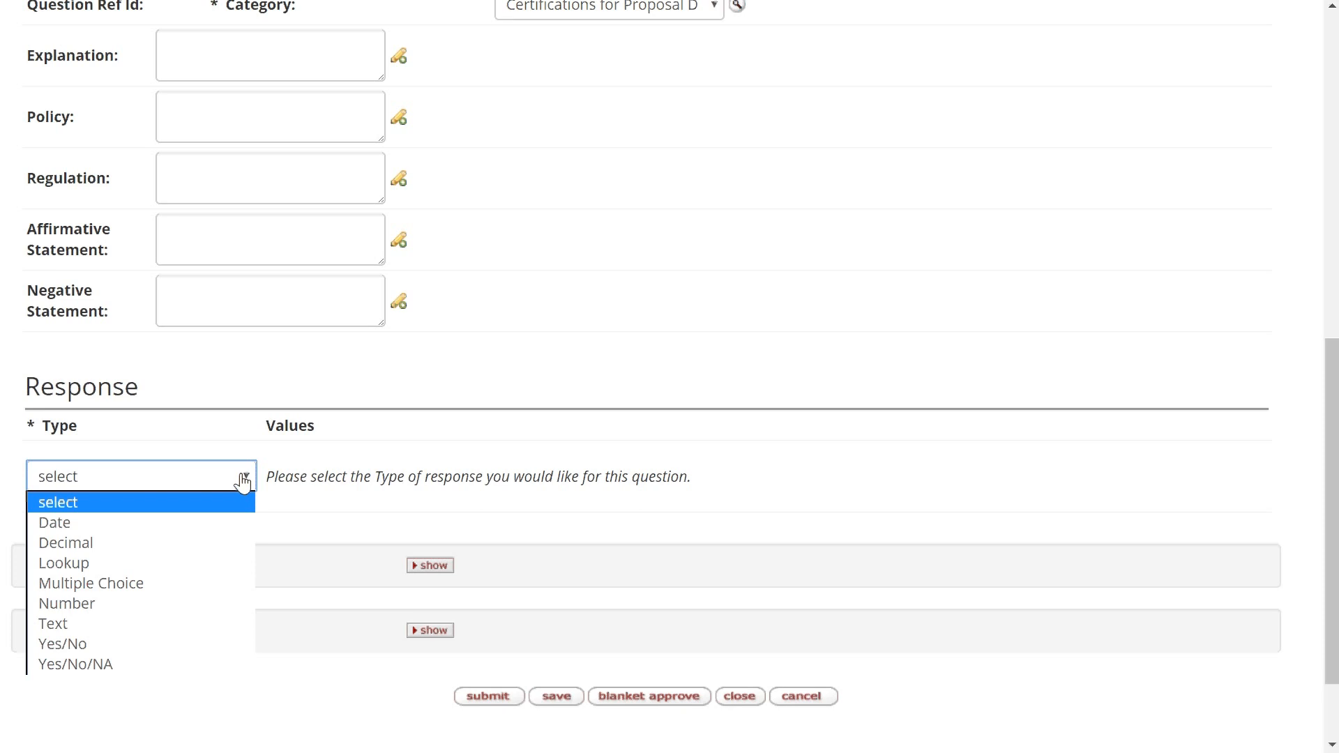
{"action": "left_click", "coordinate": [199, 622]}
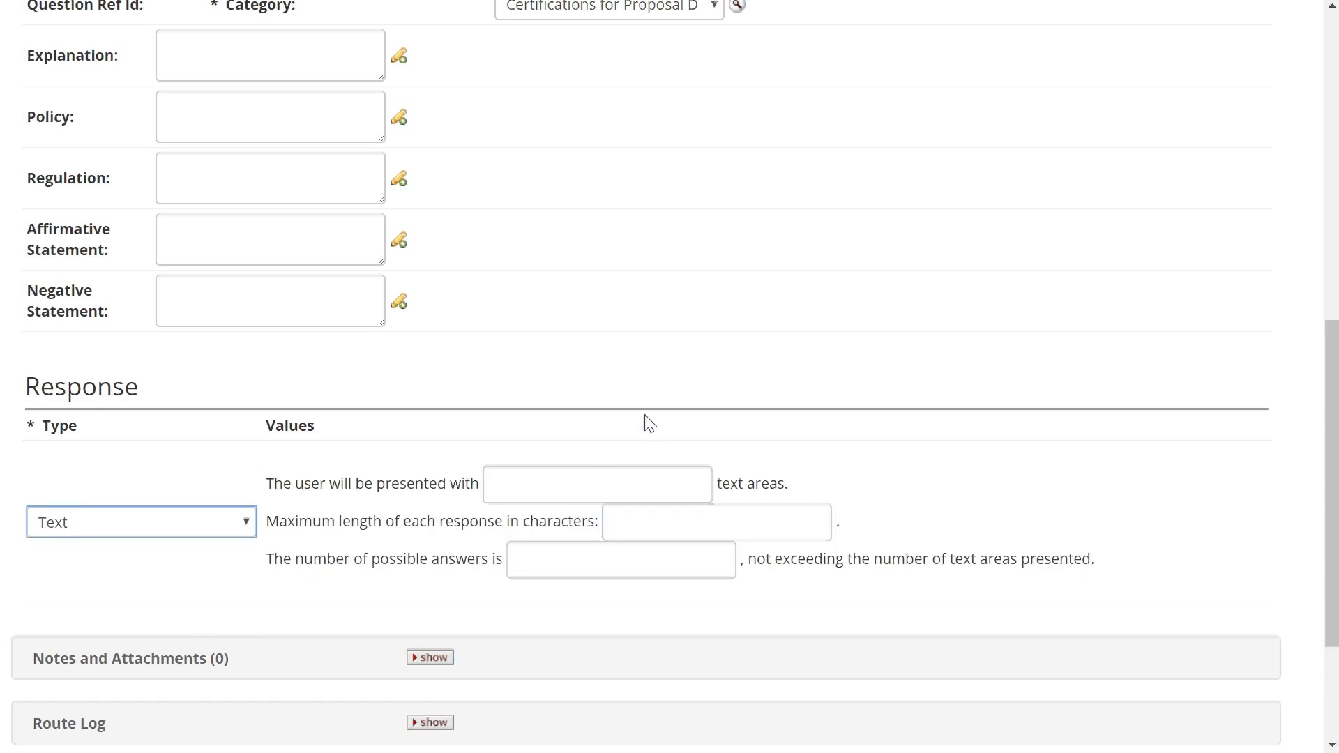
{"action": "left_click", "coordinate": [565, 488]}
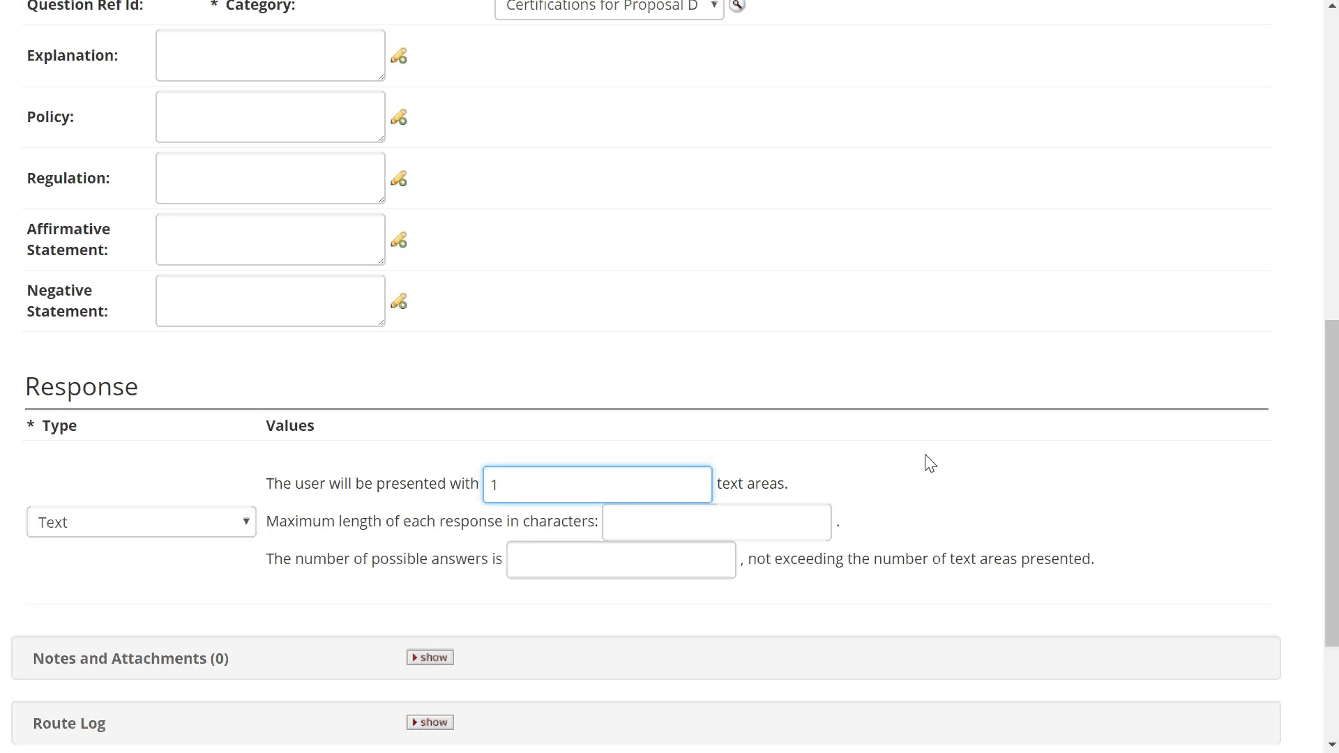
- Set the maximum response length to 1000 characters and the number of possible answers to 1
{"action": "left_click", "coordinate": [743, 517]}
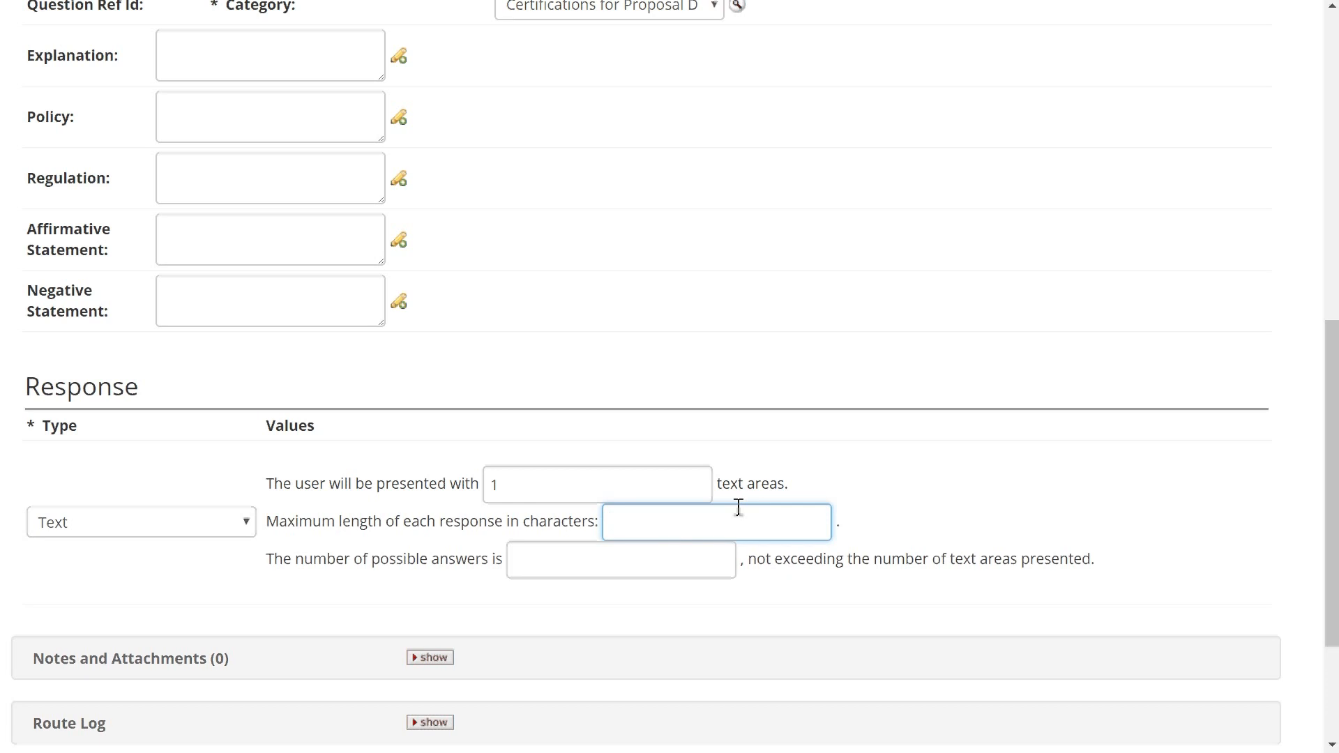
{"action": "type", "text": "1000"}
{"action": "left_click", "coordinate": [989, 491]}
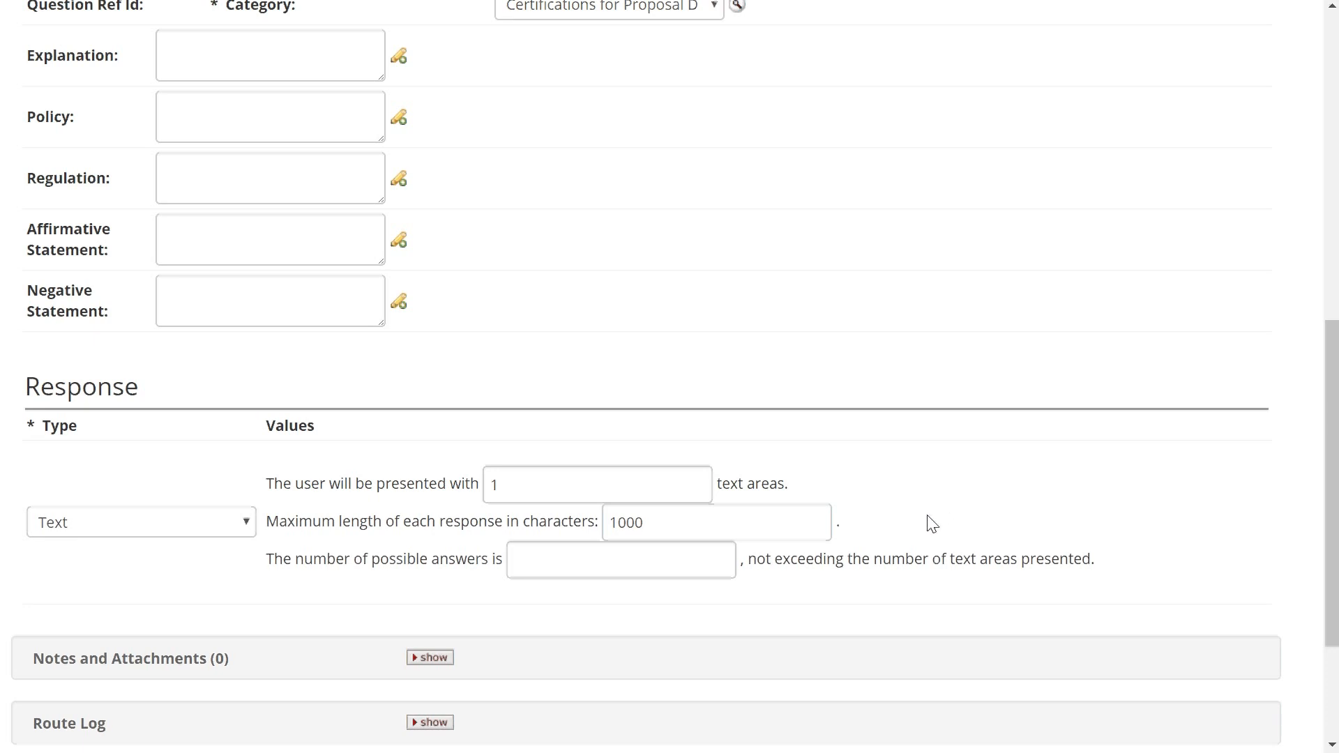
{"action": "left_click", "coordinate": [710, 567]}
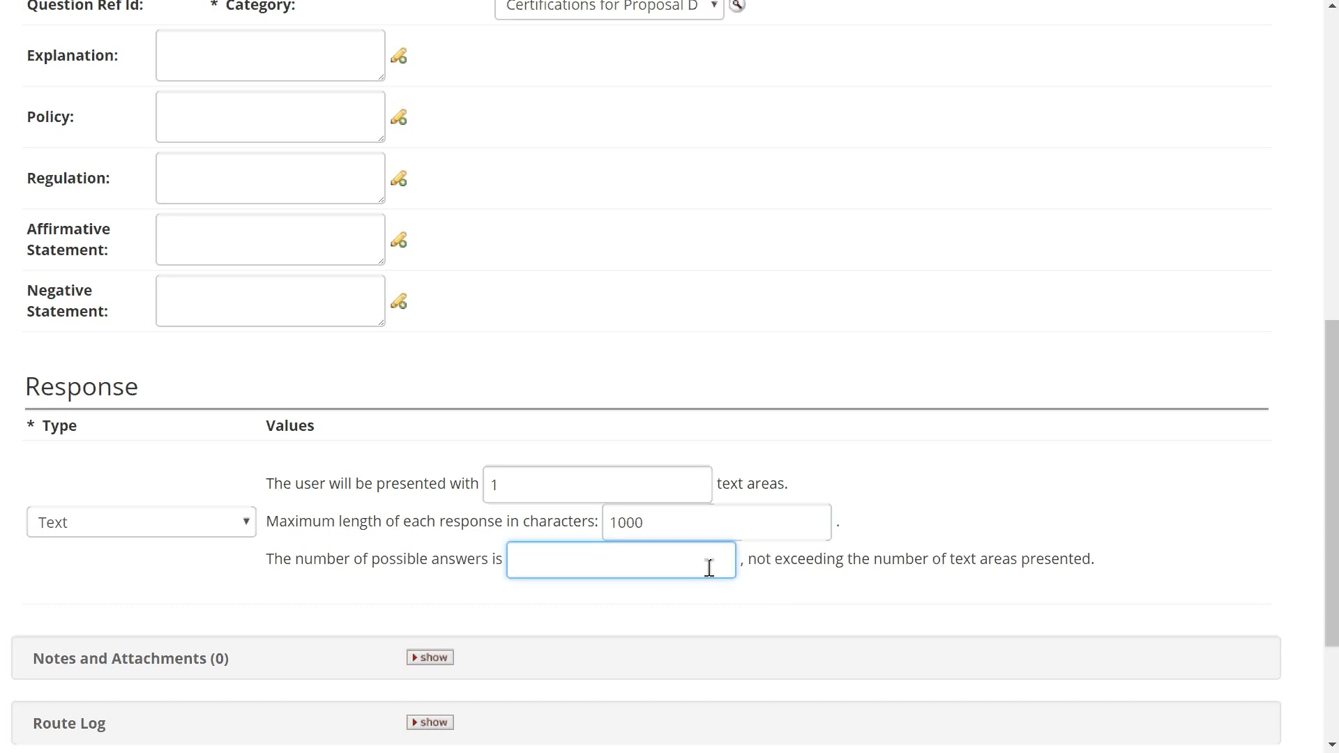
{"action": "type", "text": "1"}
{"action": "left_click", "coordinate": [834, 464]}
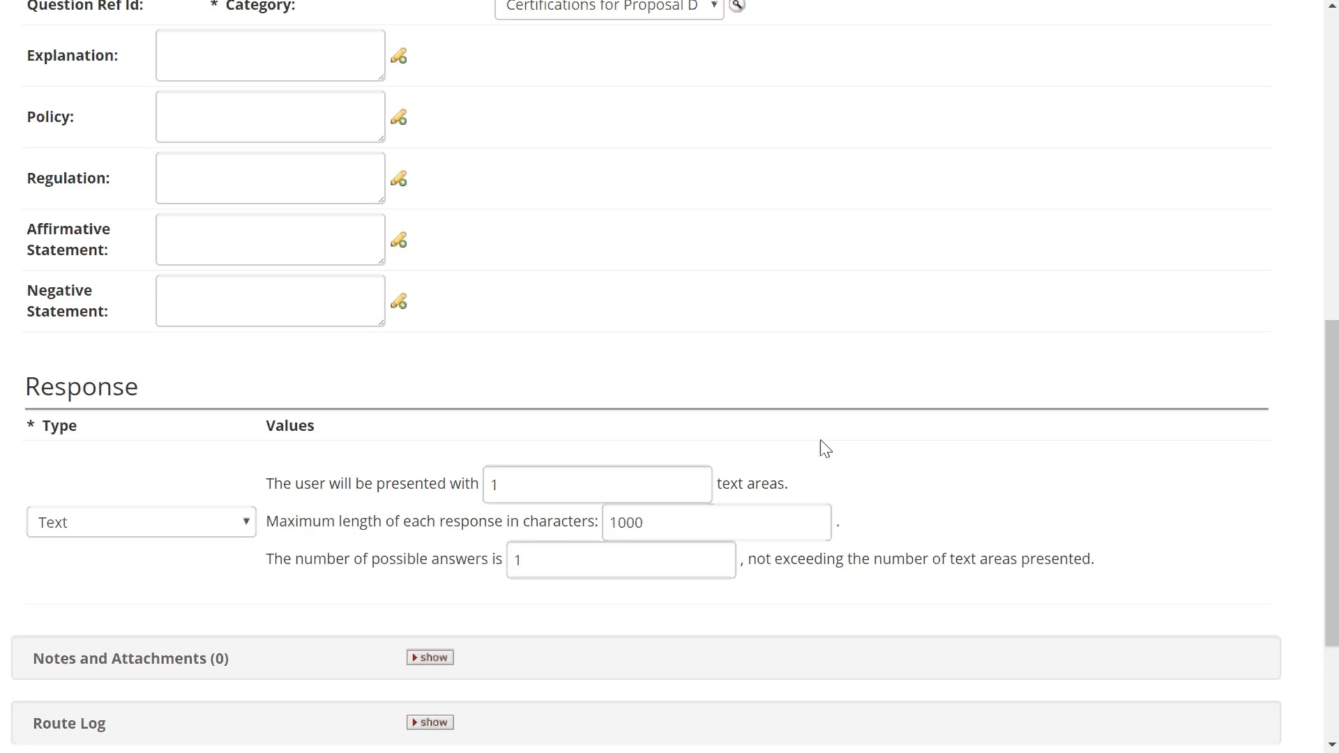
{"action": "scroll", "coordinate": [825, 449], "scroll_direction": "down", "scroll_amount": 3}
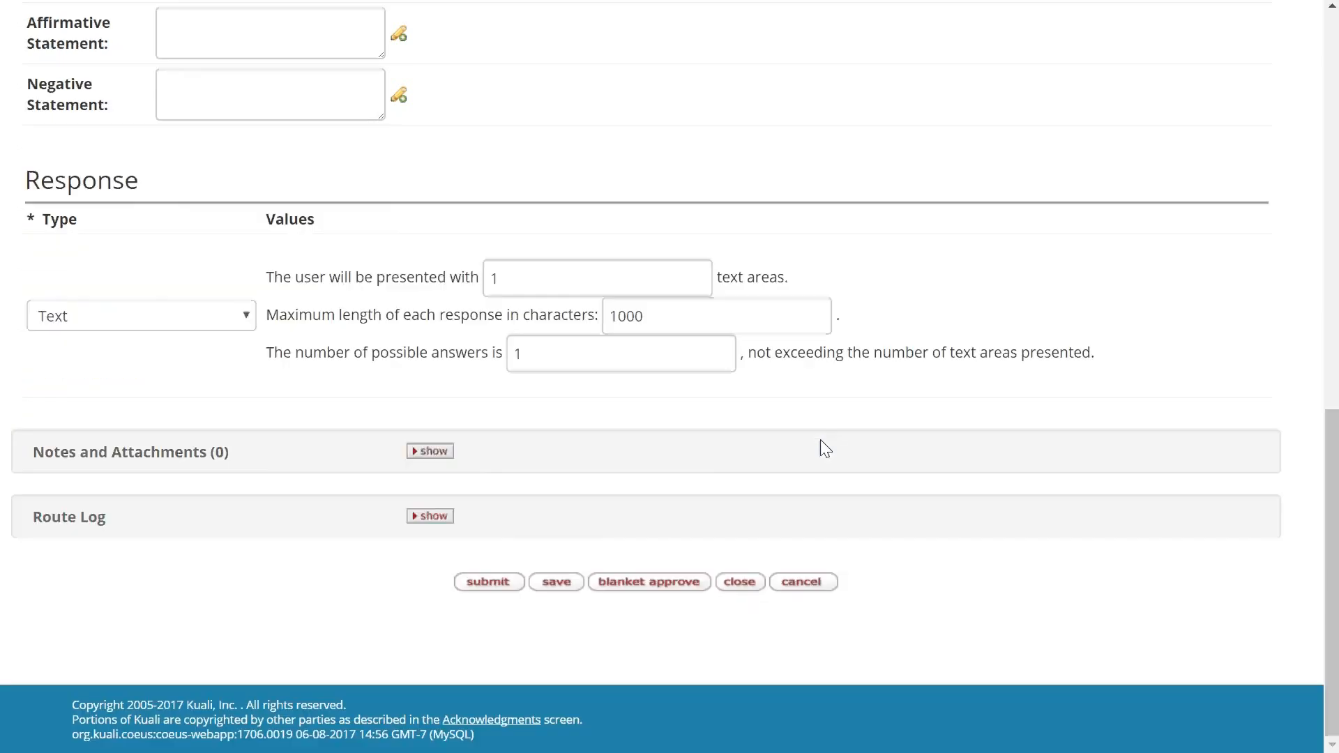
{"action": "scroll", "coordinate": [791, 433], "scroll_direction": "up", "scroll_amount": 6}
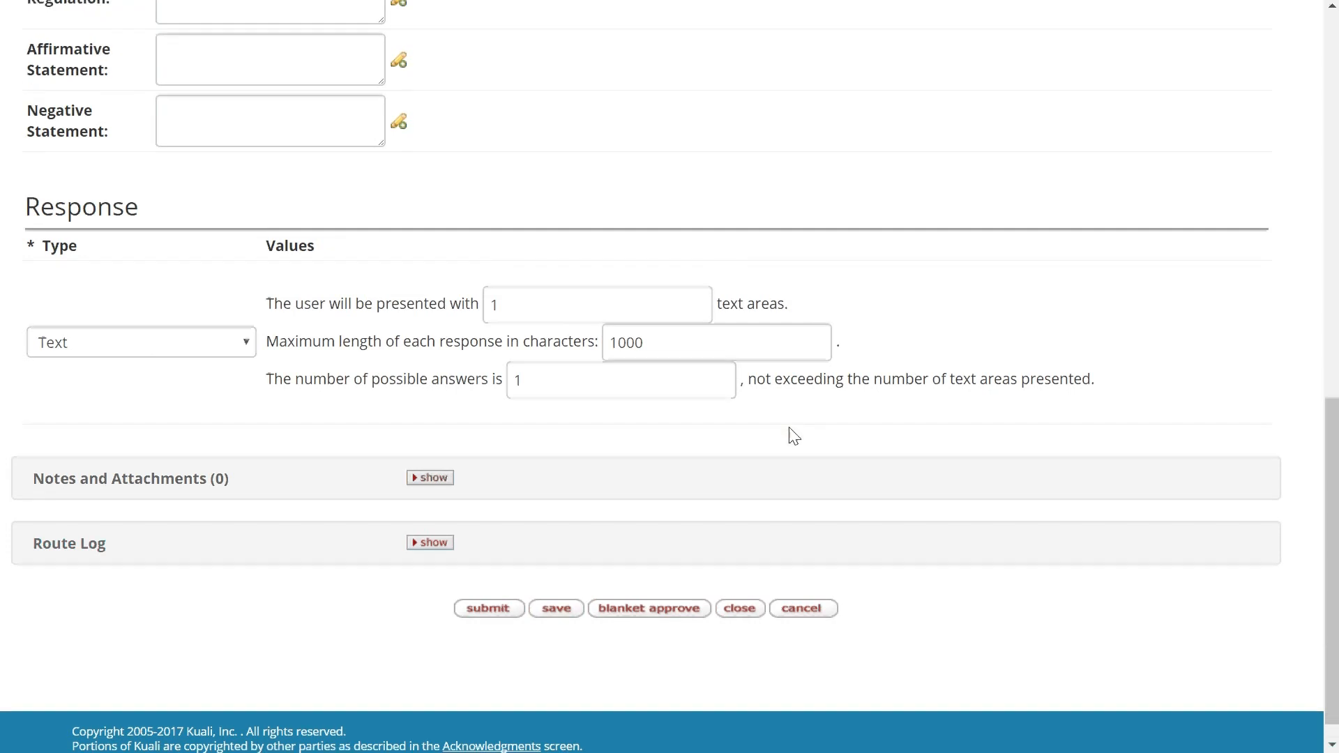
{"action": "scroll", "coordinate": [790, 435], "scroll_direction": "down", "scroll_amount": 6}
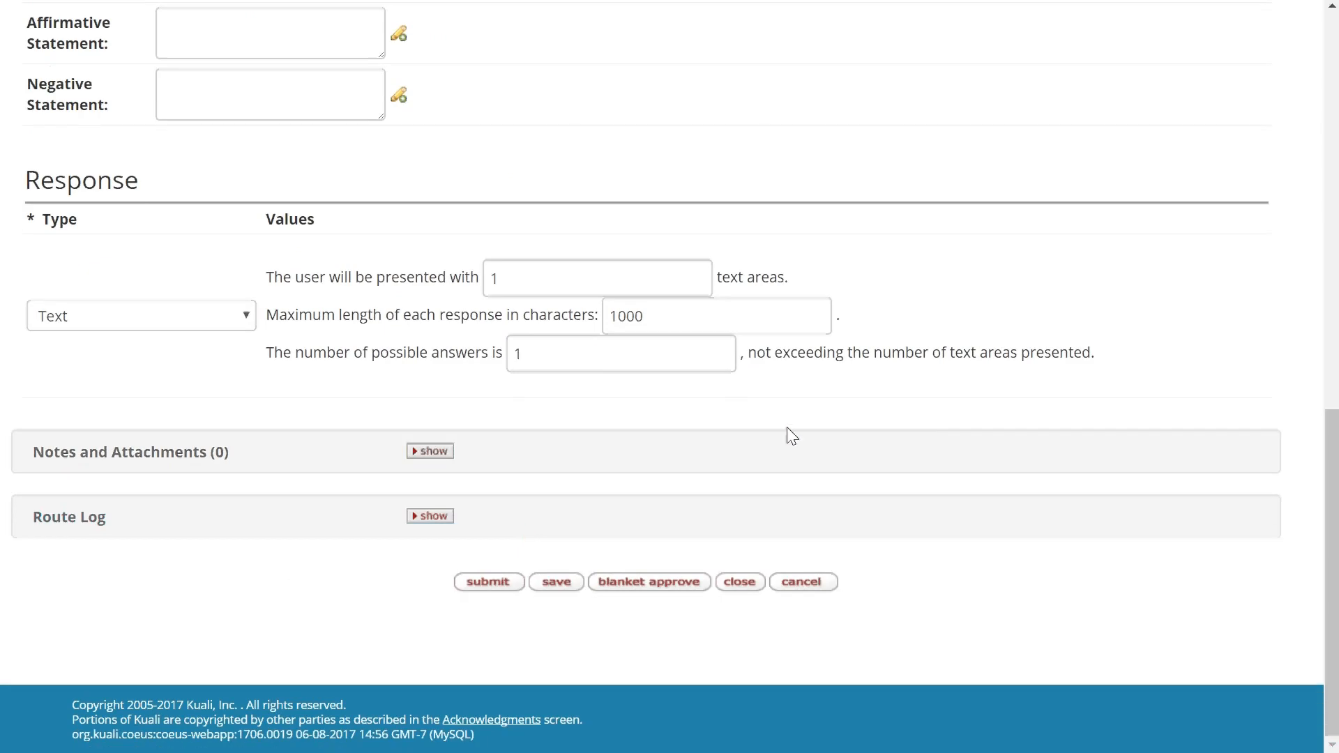
- Submit the new question document, which becomes ENROUTE as Version 1
{"action": "left_click", "coordinate": [488, 588]}
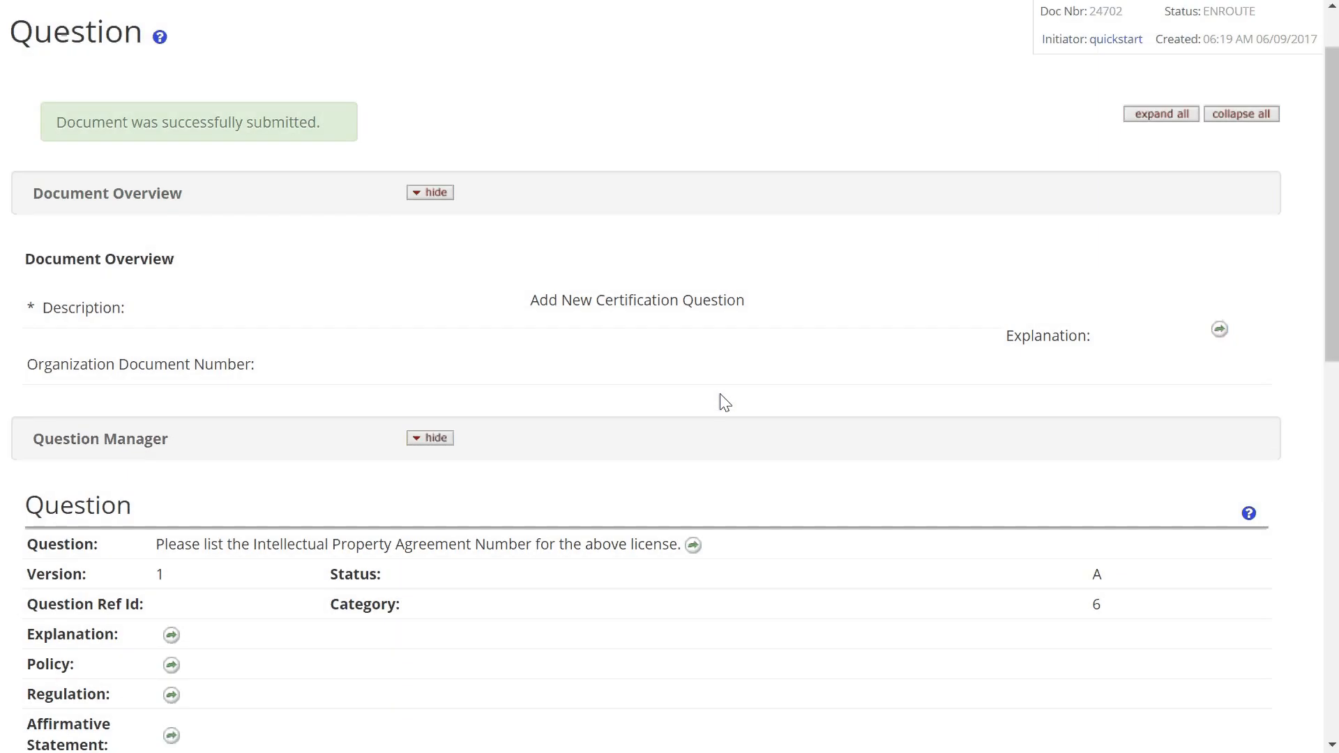
{"action": "scroll", "coordinate": [721, 401], "scroll_direction": "up", "scroll_amount": 1}
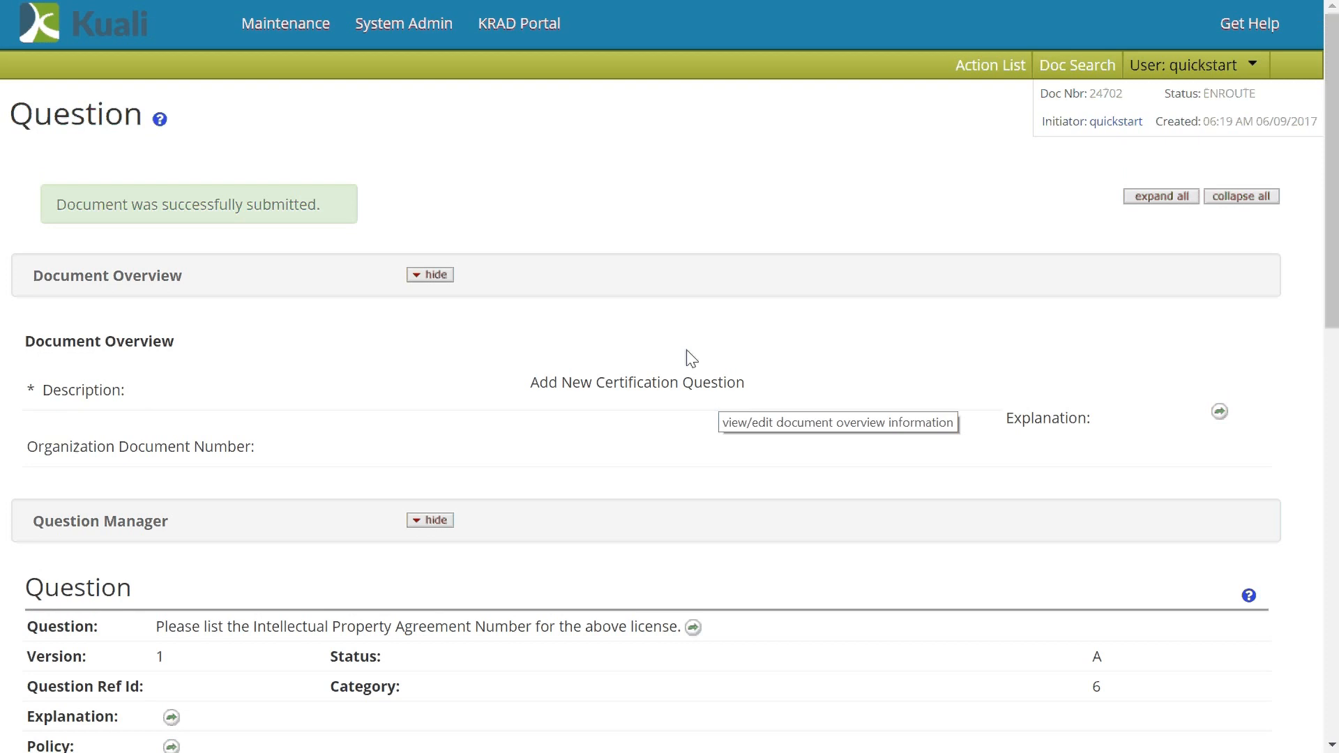
- Look up question 10063 and open it for editing as a new version, confirming the warning
{"action": "left_click", "coordinate": [290, 31]}
{"action": "scroll", "coordinate": [458, 224], "scroll_direction": "down", "scroll_amount": 5}
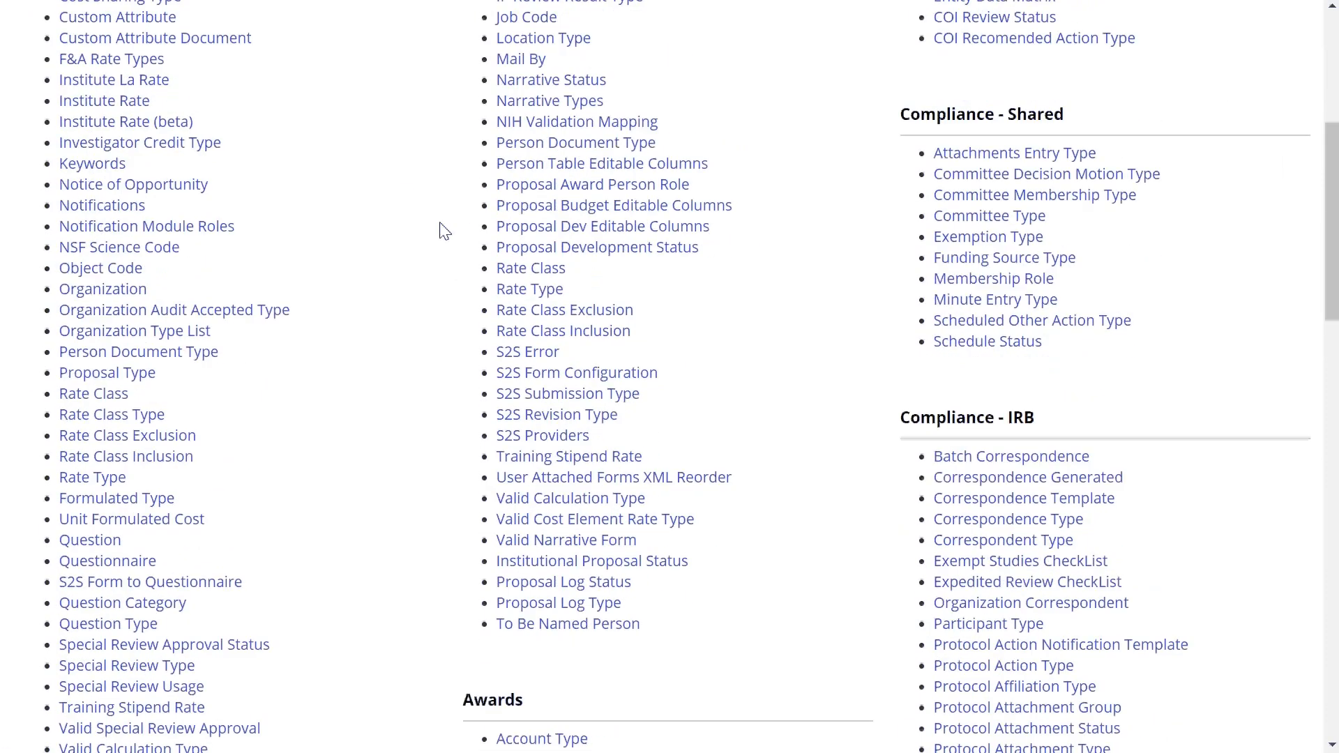
{"action": "scroll", "coordinate": [306, 387], "scroll_direction": "down", "scroll_amount": 1}
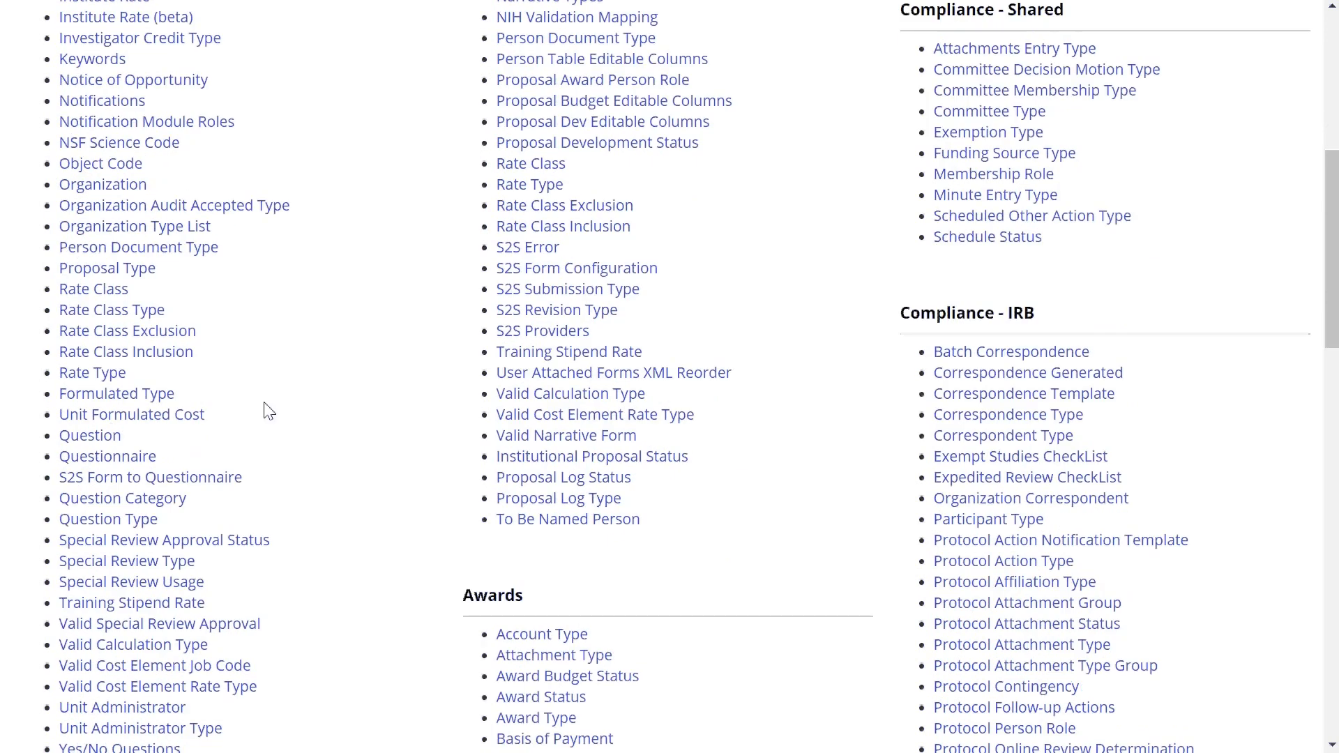
{"action": "left_click", "coordinate": [107, 438]}
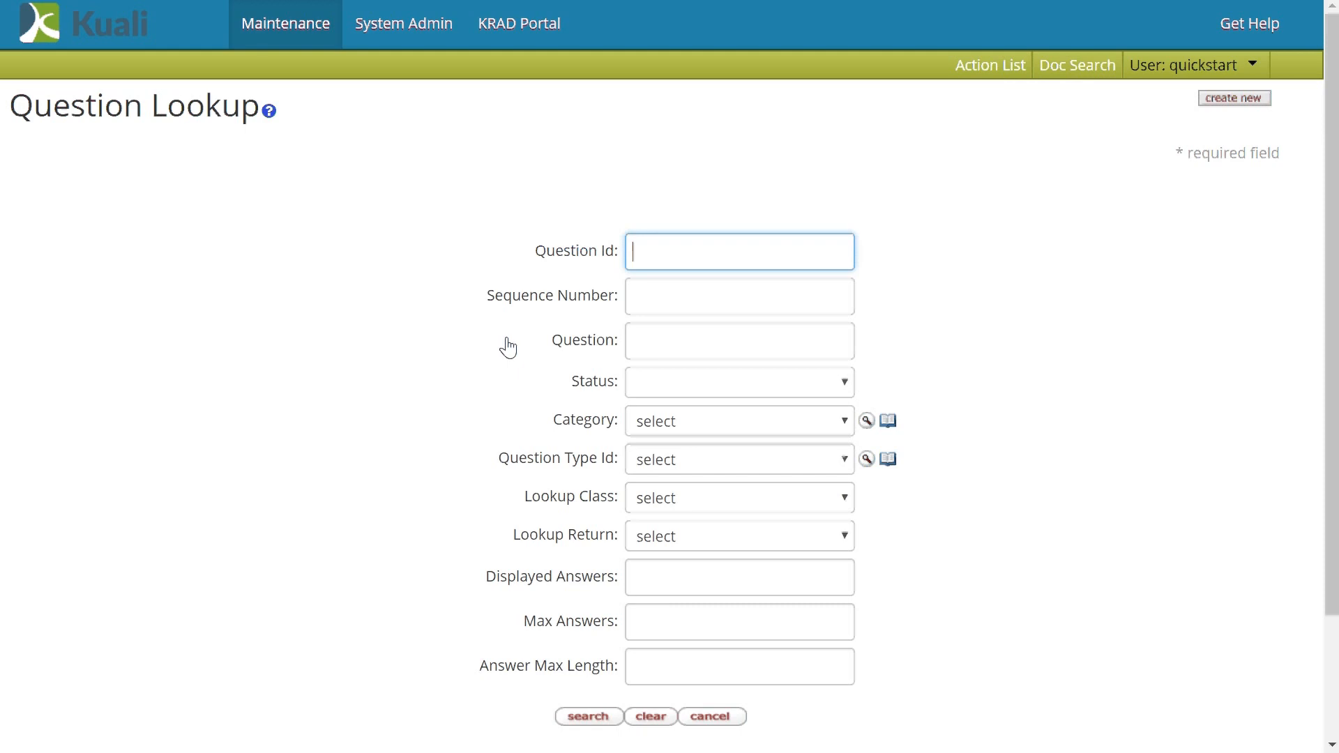
{"action": "type", "text": "1"}
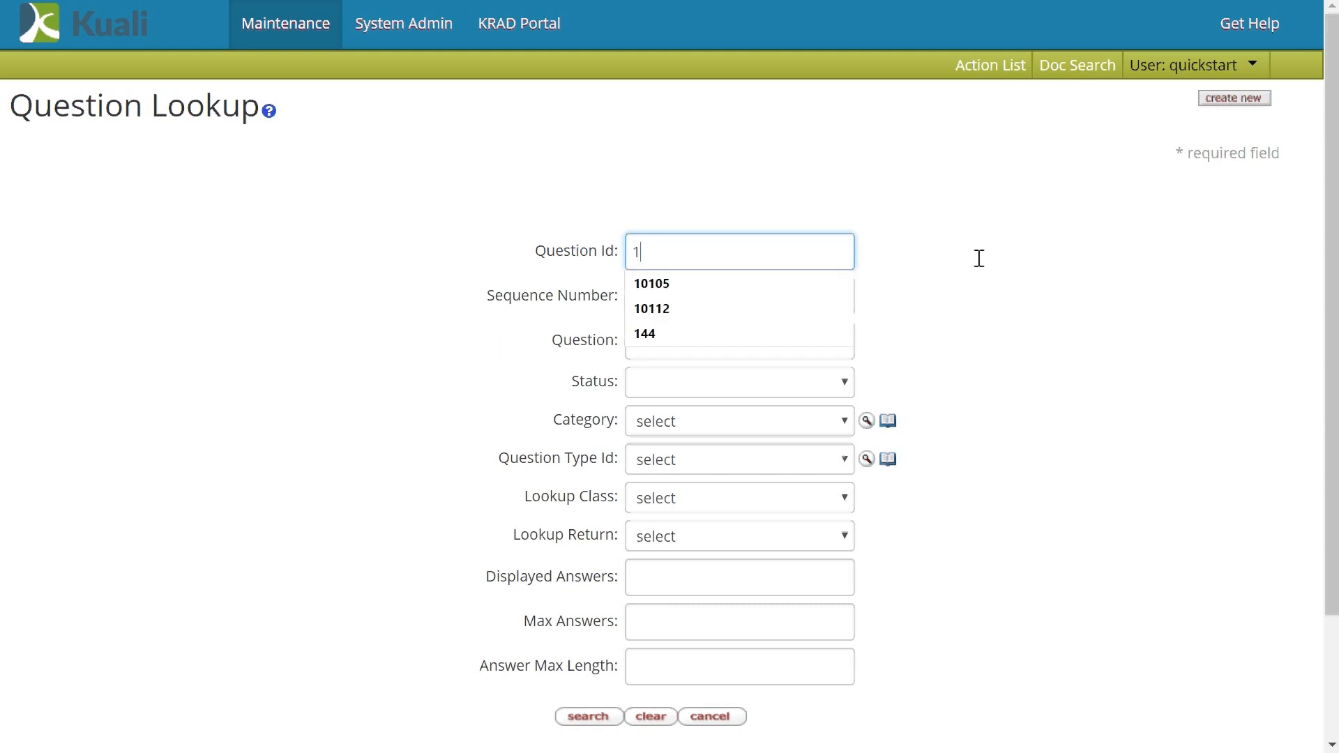
{"action": "type", "text": "0063"}
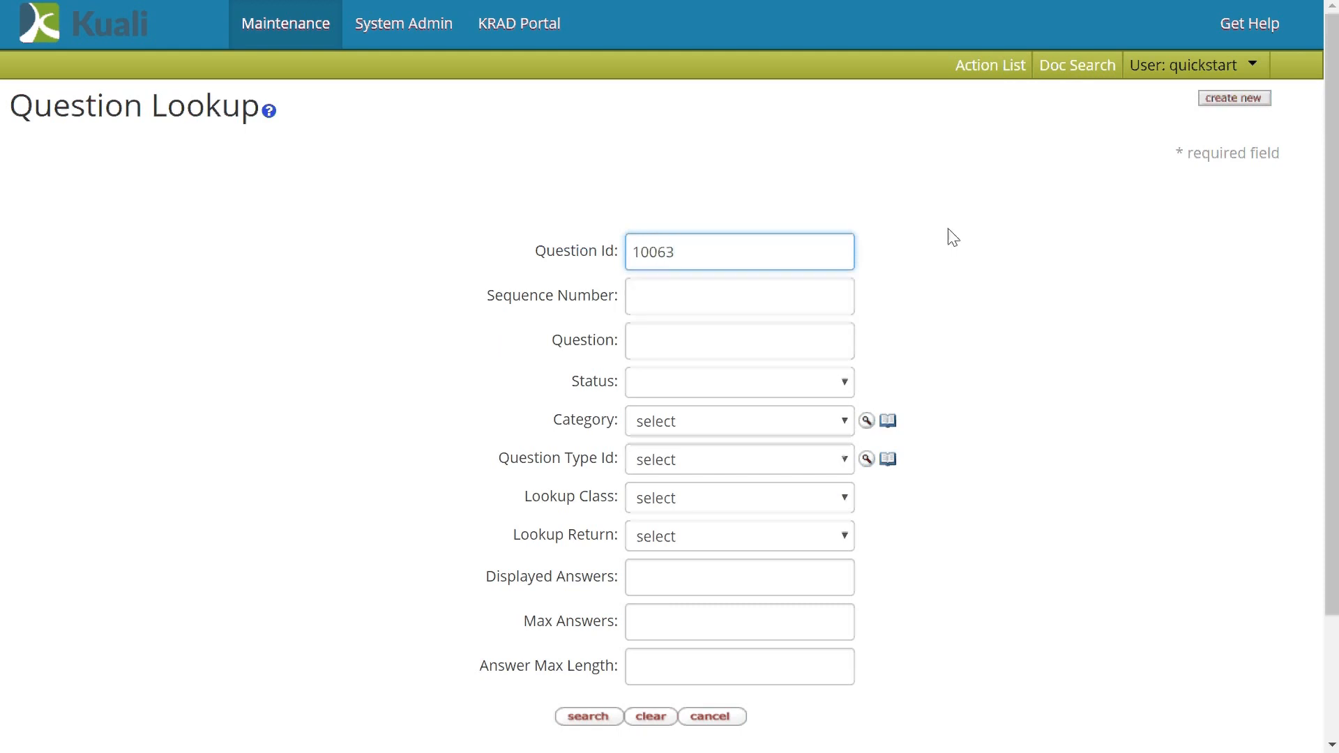
{"action": "left_click", "coordinate": [591, 718]}
{"action": "scroll", "coordinate": [314, 439], "scroll_direction": "down", "scroll_amount": 5}
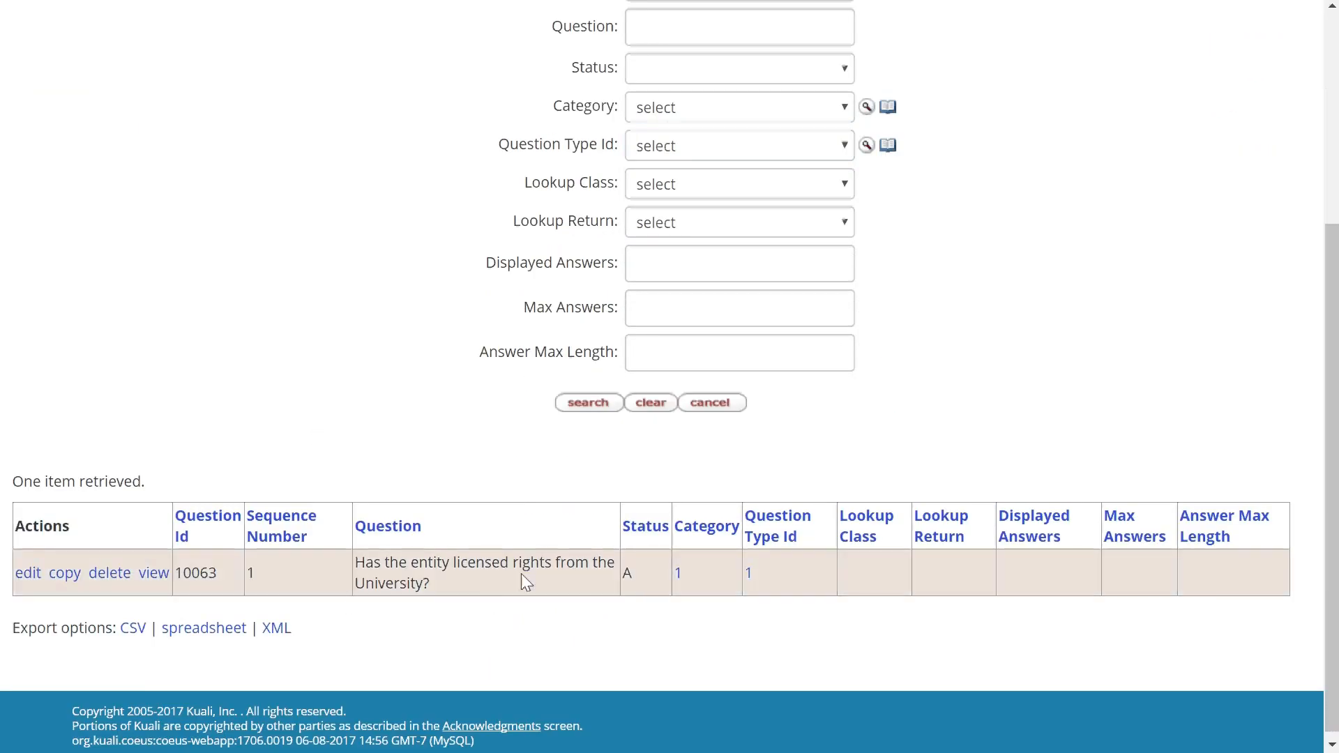
{"action": "left_click", "coordinate": [28, 575]}
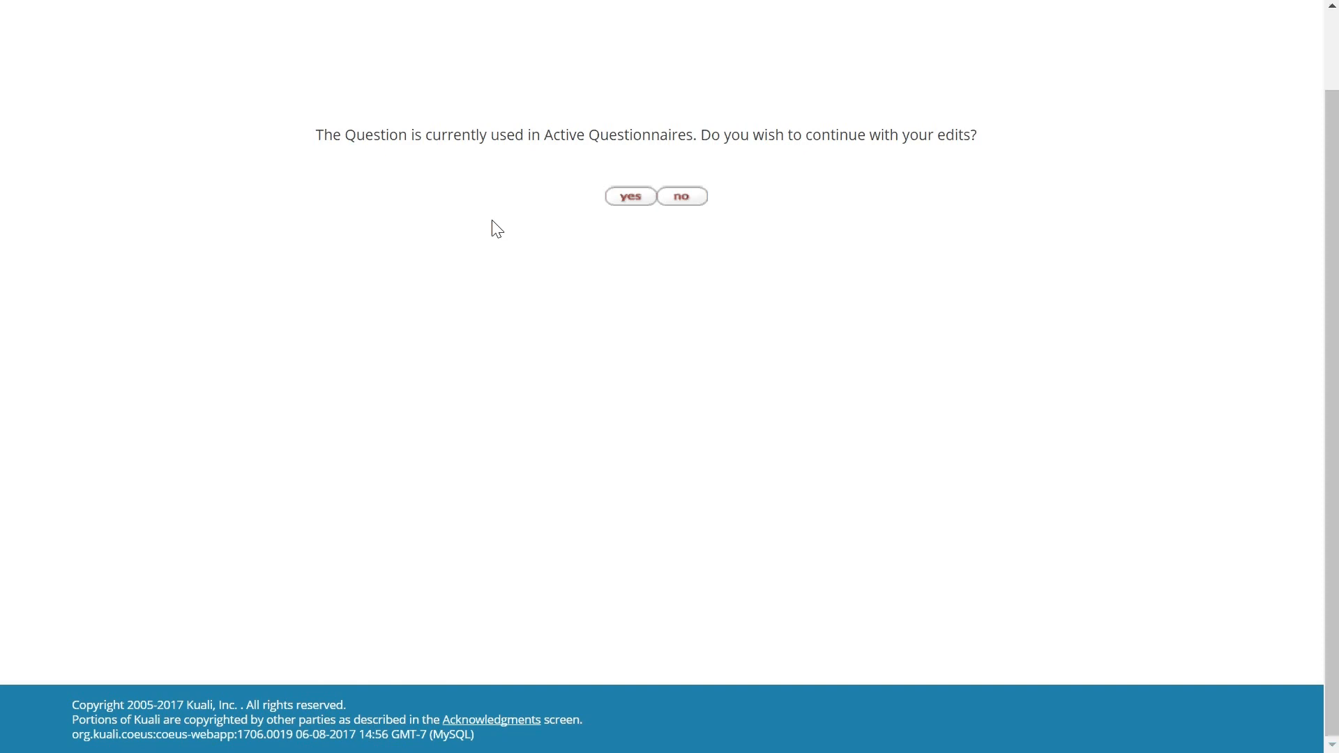
{"action": "left_click", "coordinate": [628, 199]}
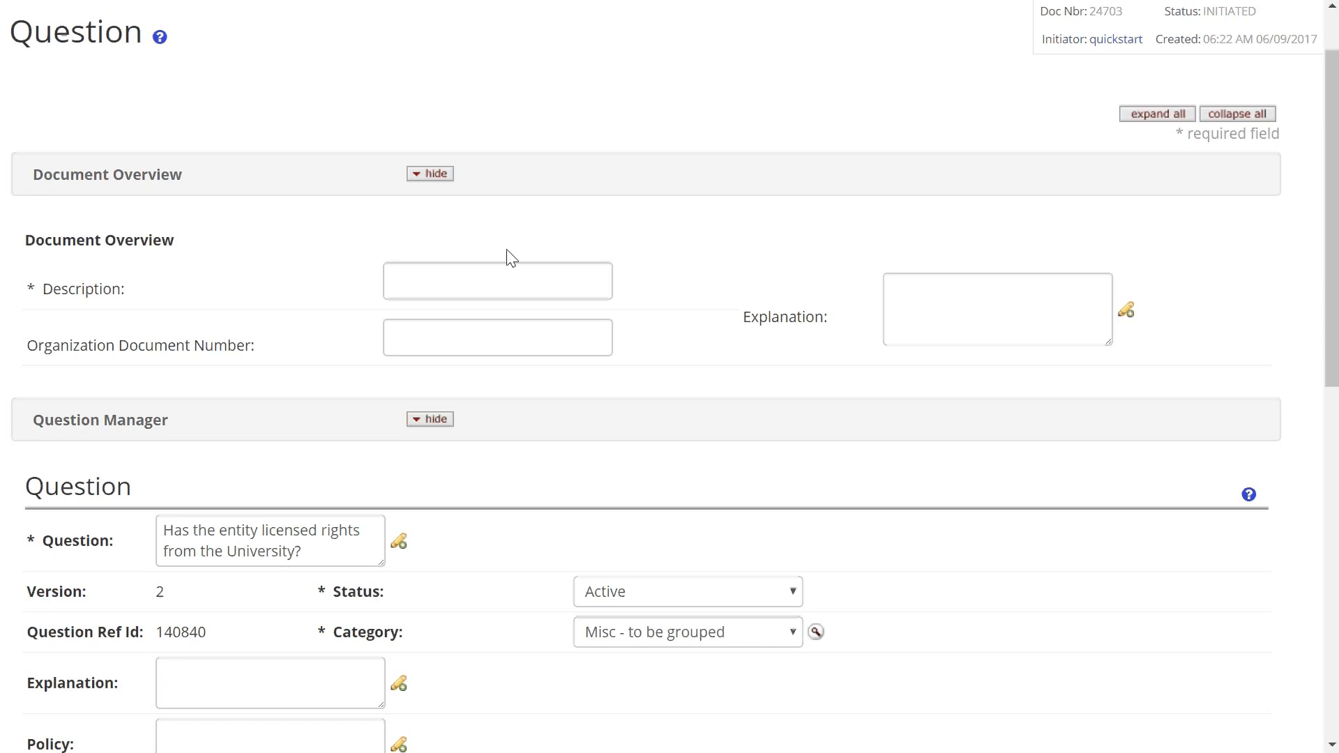
- Enter 'Add Explanation Text to Question' as the edit document's description
{"action": "left_click", "coordinate": [494, 279]}
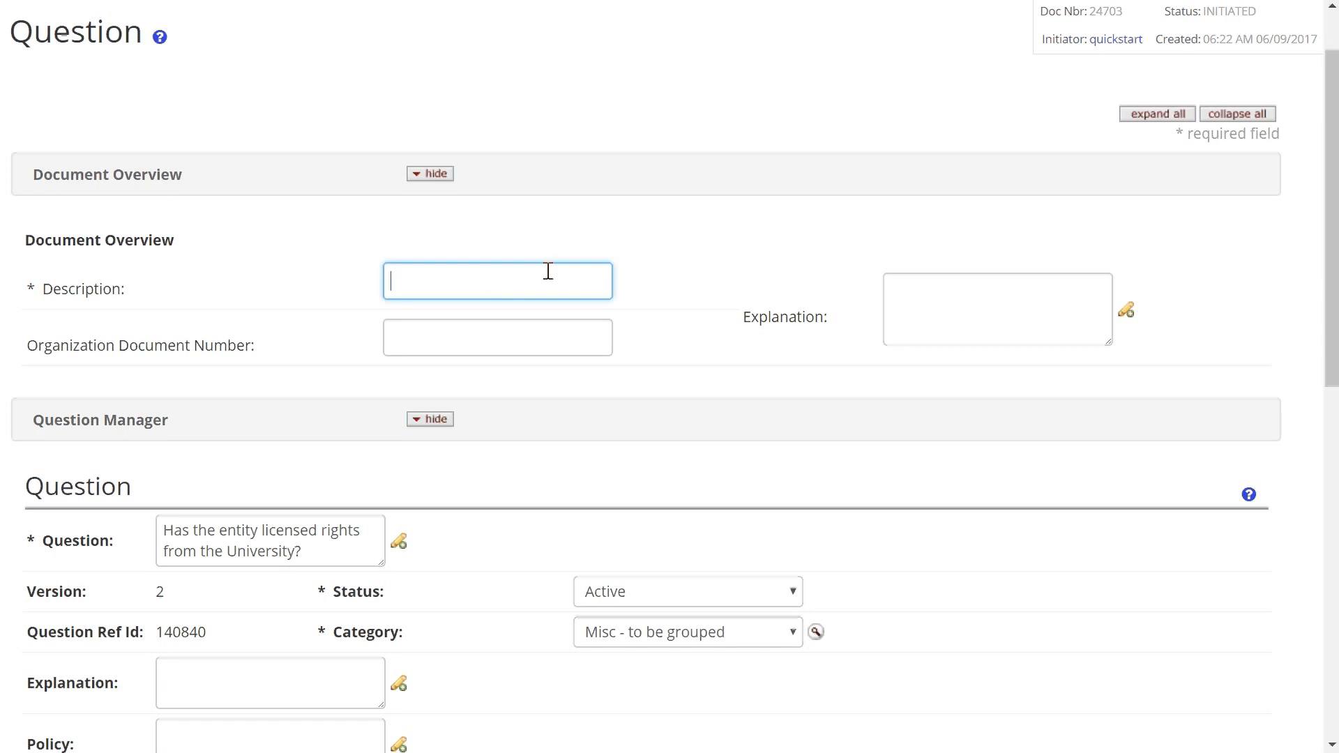
{"action": "type", "text": "Add Explanation Text to Quest"}
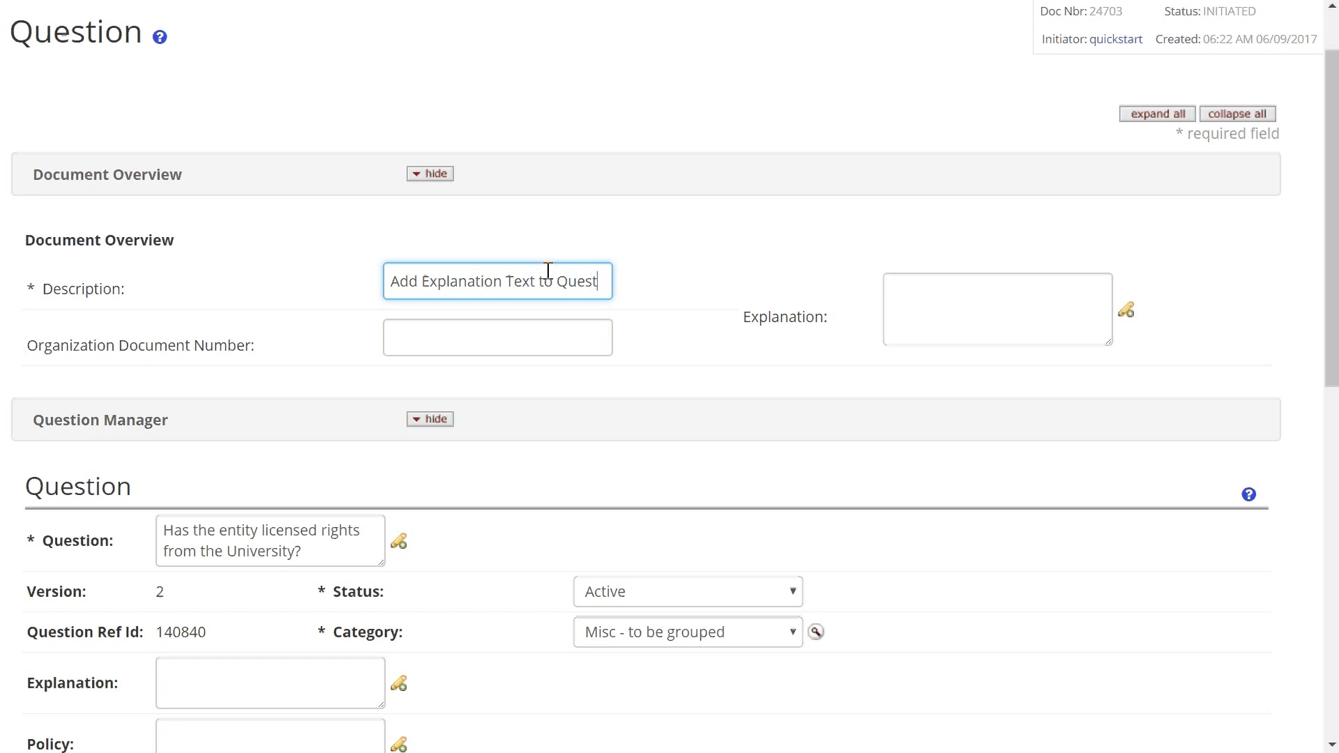
{"action": "type", "text": "ion"}
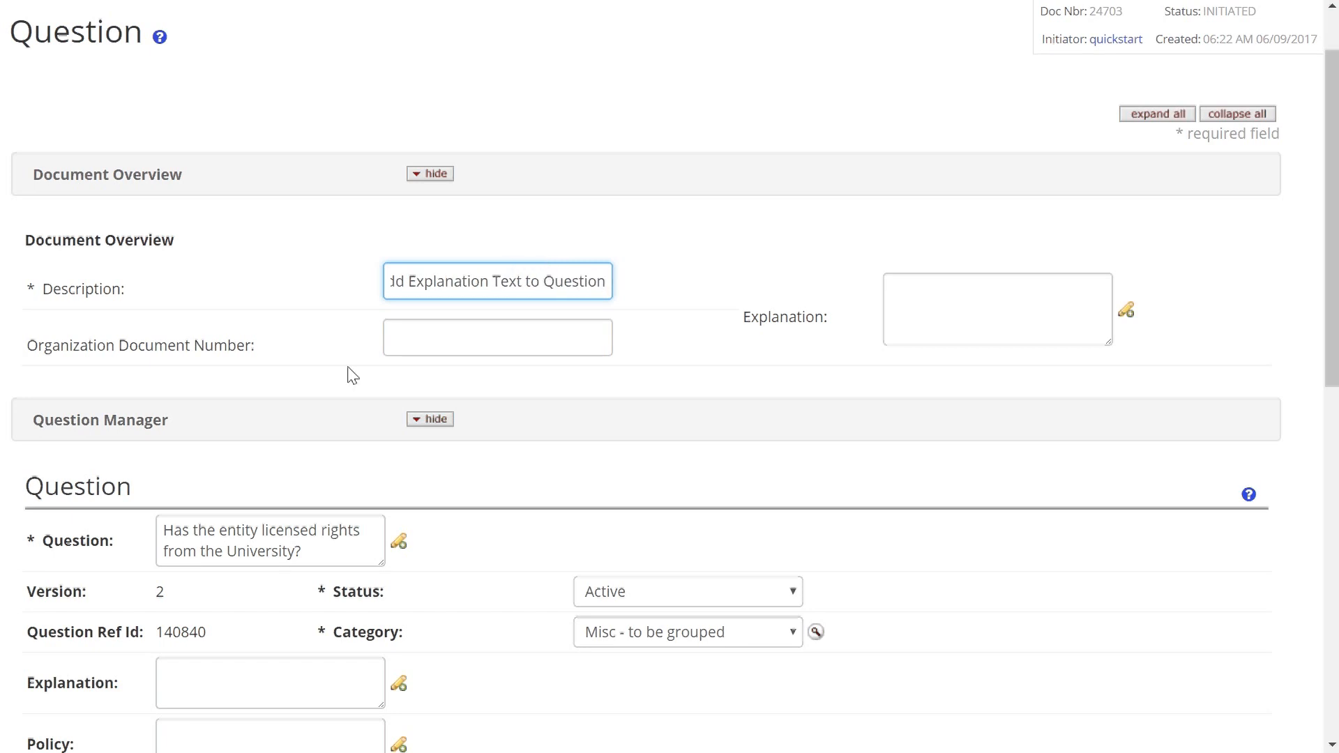
{"action": "scroll", "coordinate": [352, 375], "scroll_direction": "down", "scroll_amount": 3}
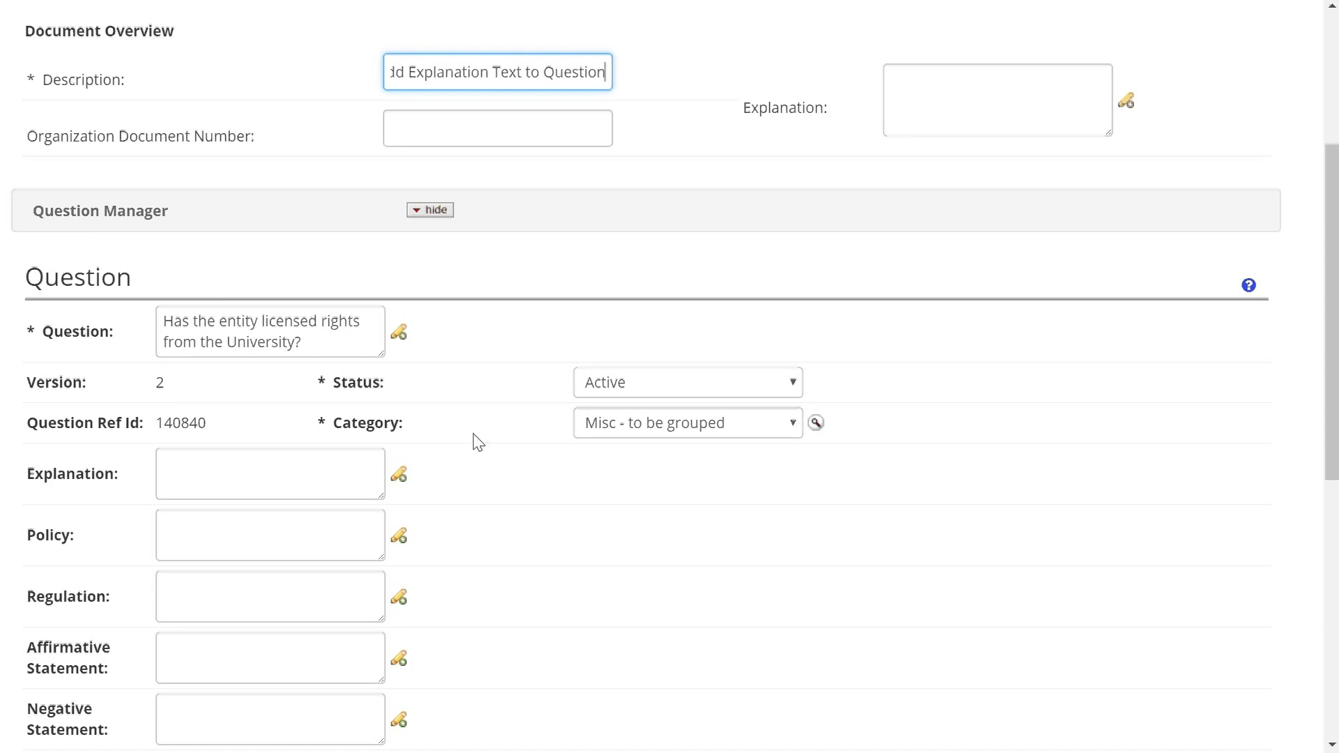
{"action": "scroll", "coordinate": [466, 422], "scroll_direction": "down", "scroll_amount": 1}
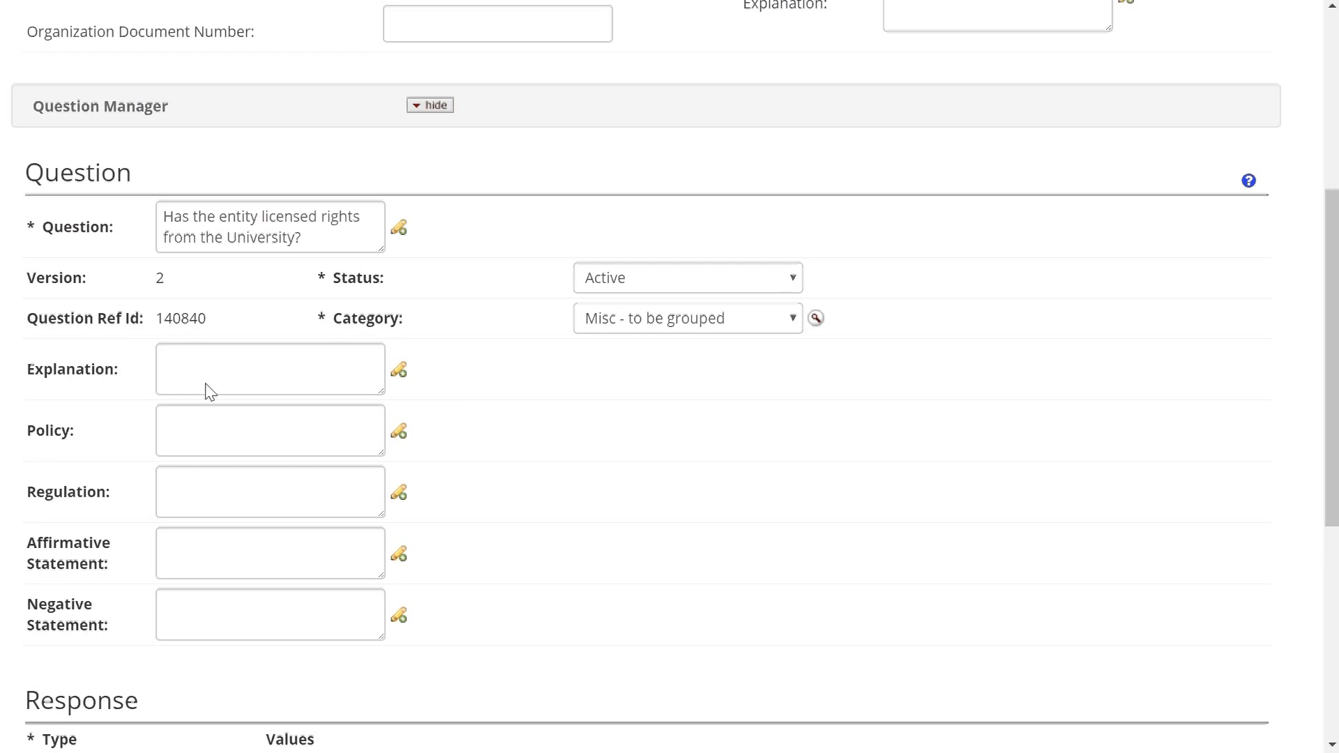
- Add explanation text directing readers to the university's intellectual property contact e-mail
{"action": "left_click", "coordinate": [221, 365]}
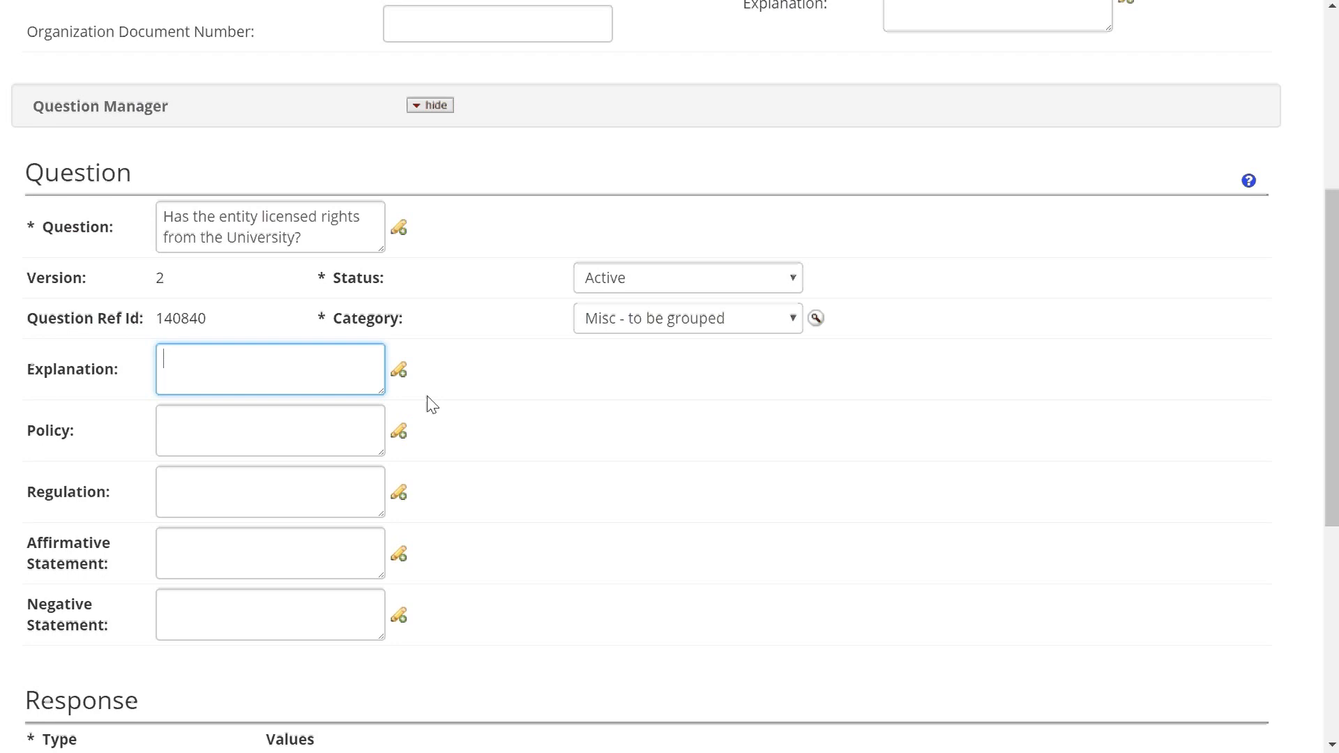
{"action": "type", "text": "For more information on "}
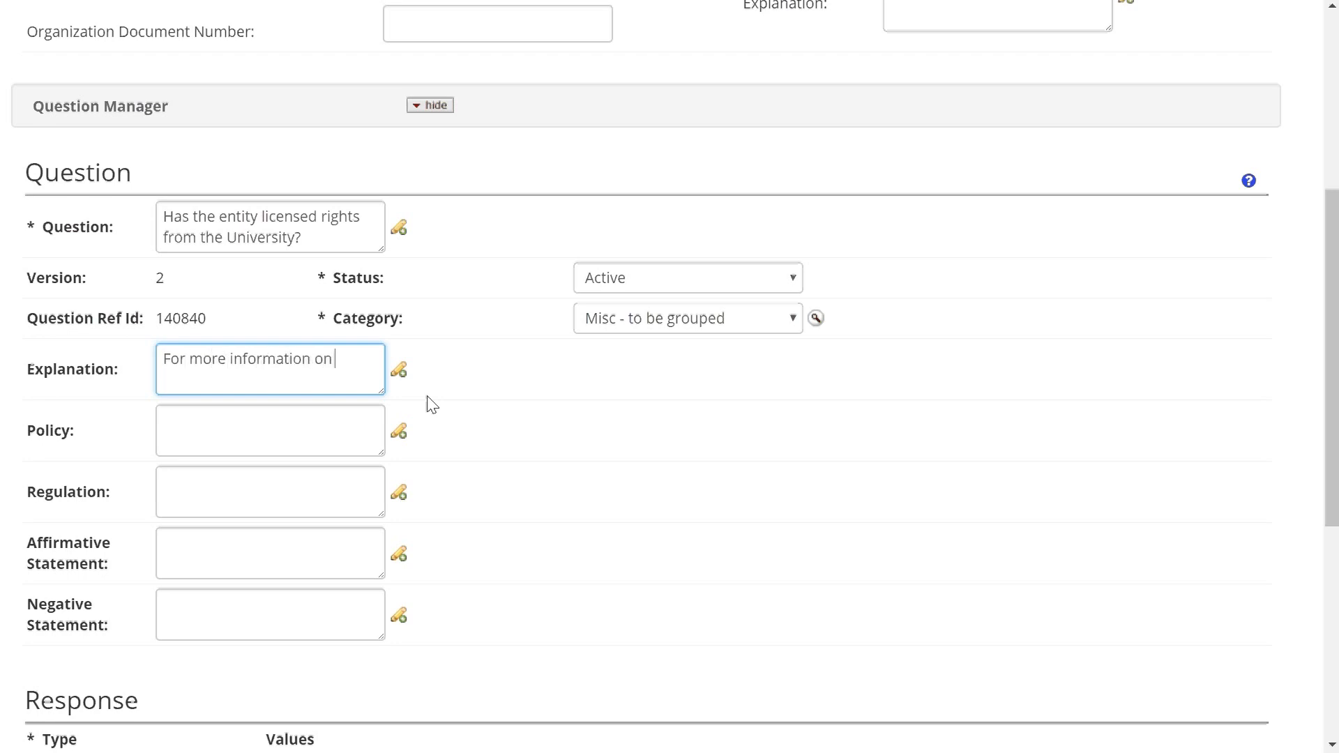
{"action": "type", "text": "the university's intellectual p"}
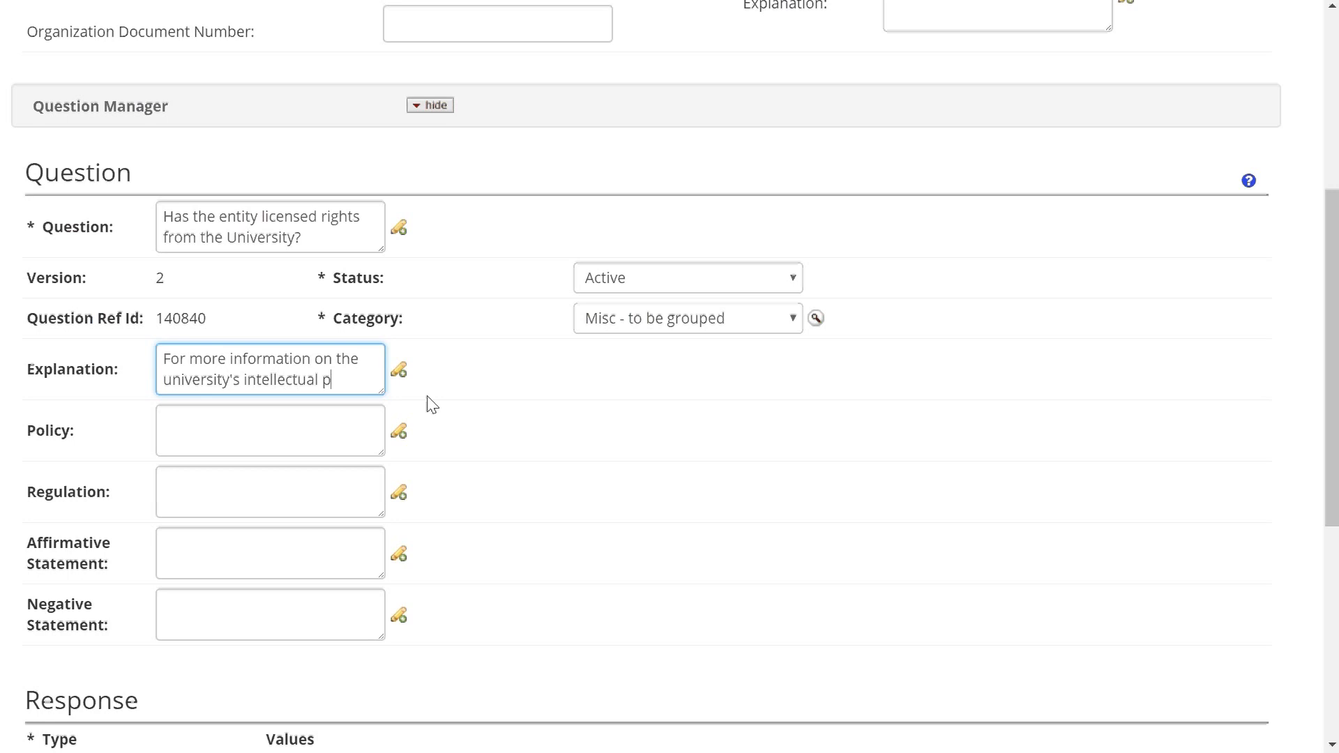
{"action": "type", "text": "roperty please"}
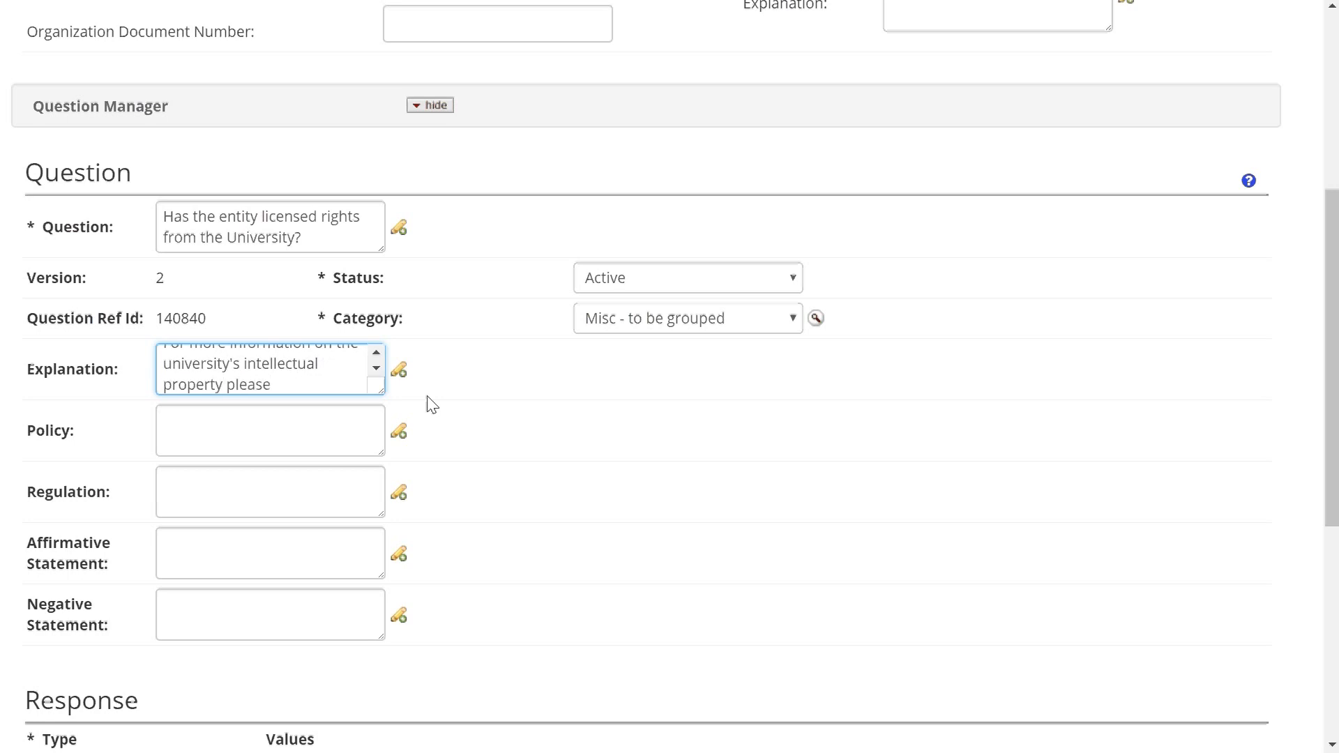
{"action": "type", "text": " contact "}
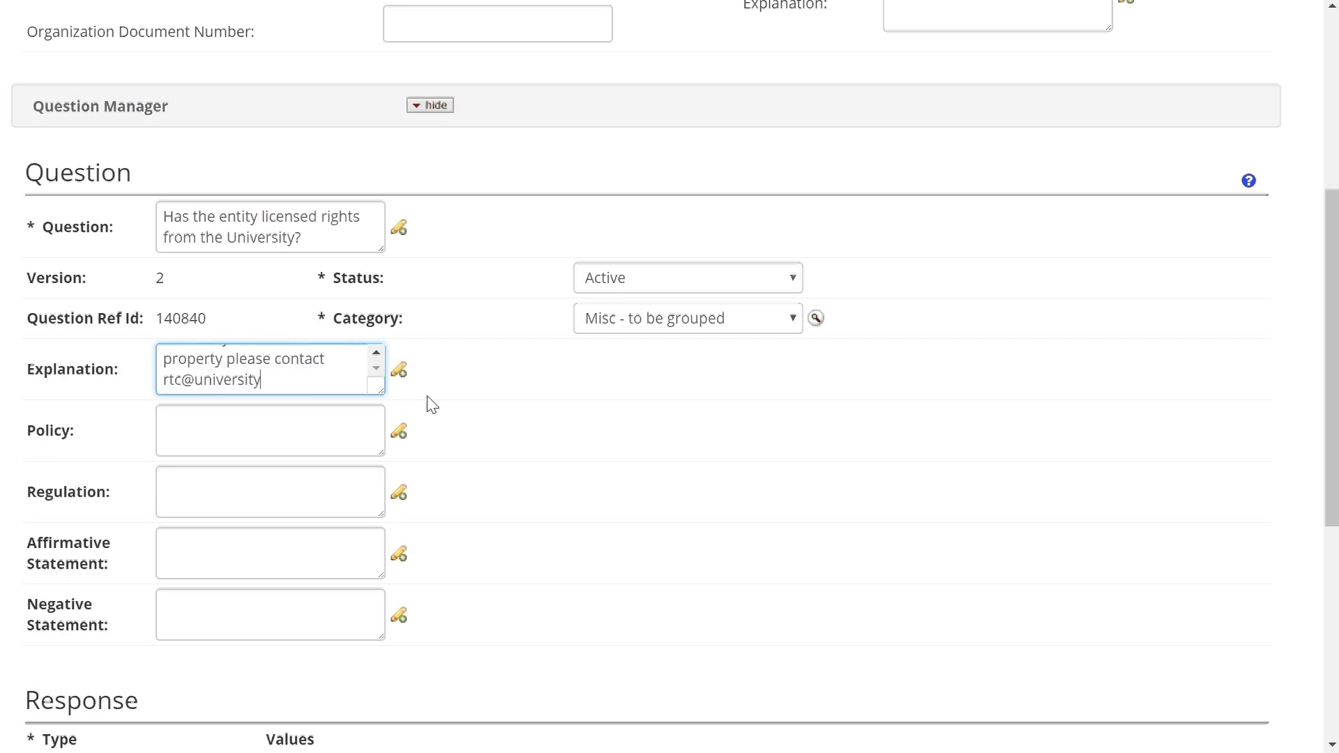
{"action": "left_click", "coordinate": [704, 422]}
{"action": "scroll", "coordinate": [701, 429], "scroll_direction": "down", "scroll_amount": 3}
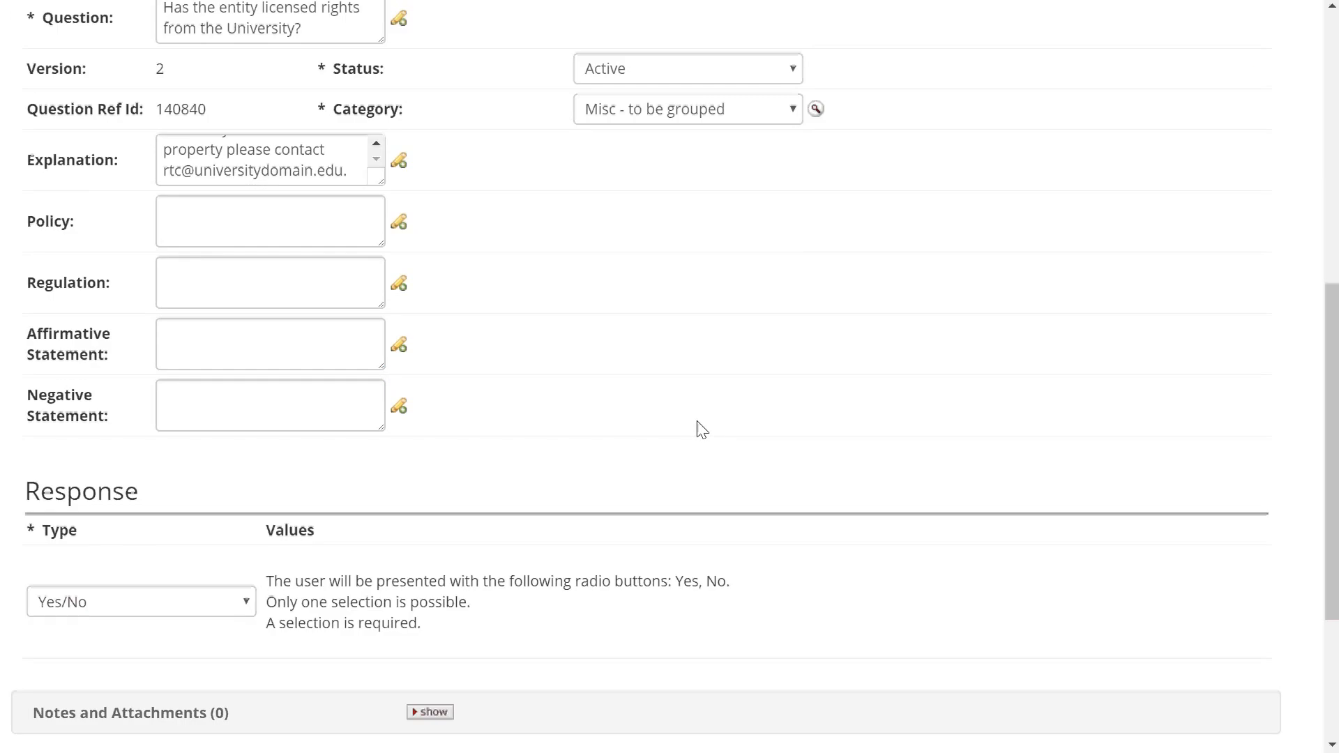
{"action": "scroll", "coordinate": [674, 338], "scroll_direction": "down", "scroll_amount": 3}
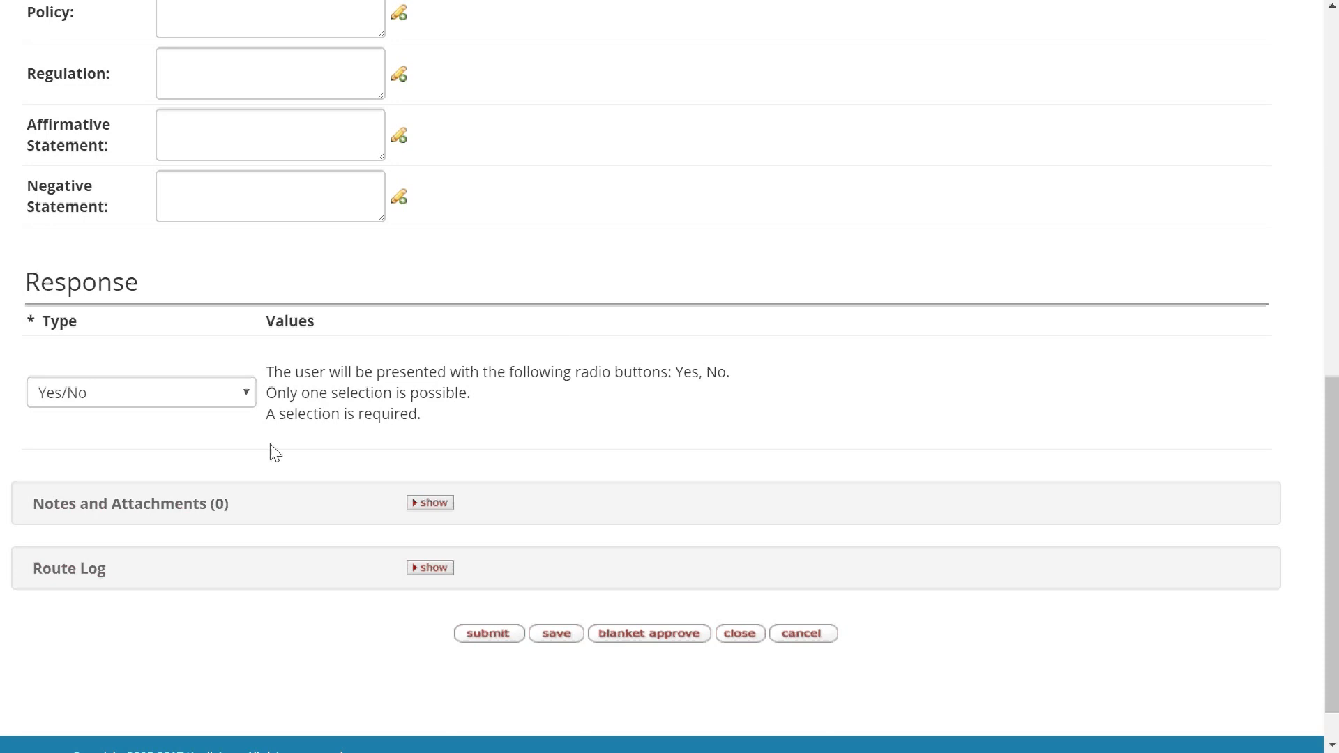
- Submit the edited licensed-rights question, now ENROUTE as Version 2
{"action": "left_click", "coordinate": [472, 641]}
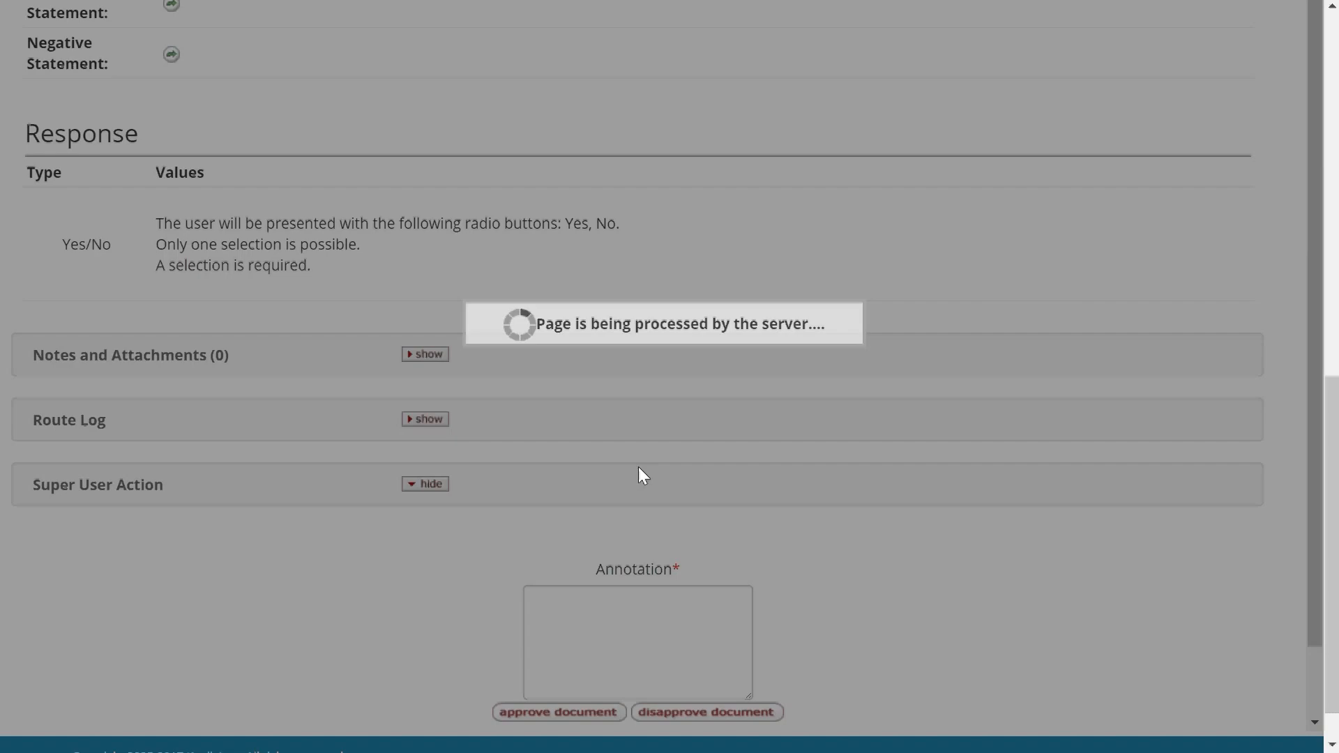
{"action": "scroll", "coordinate": [640, 464], "scroll_direction": "up", "scroll_amount": 1}
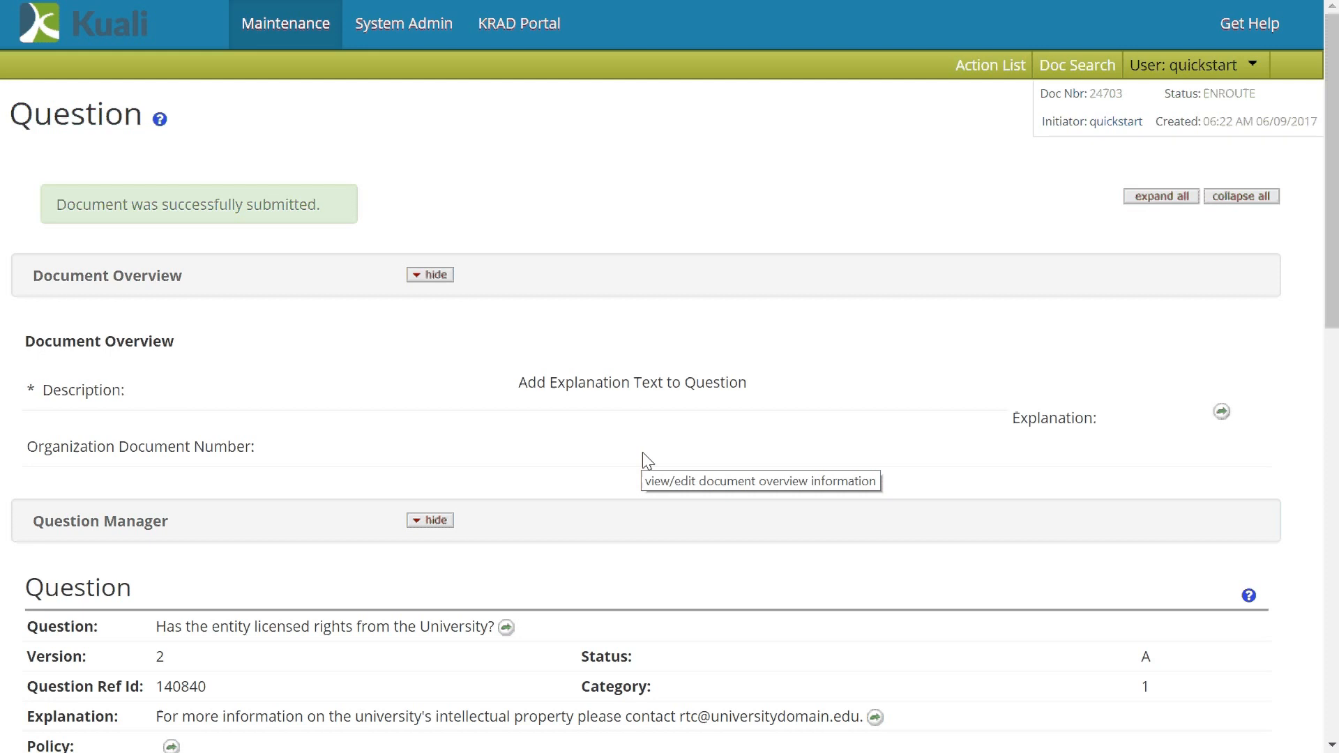
- Search questionnaires named *proposal* under Maintenance, finding Proposal Person Certification (ID 10001)
{"action": "left_click", "coordinate": [294, 42]}
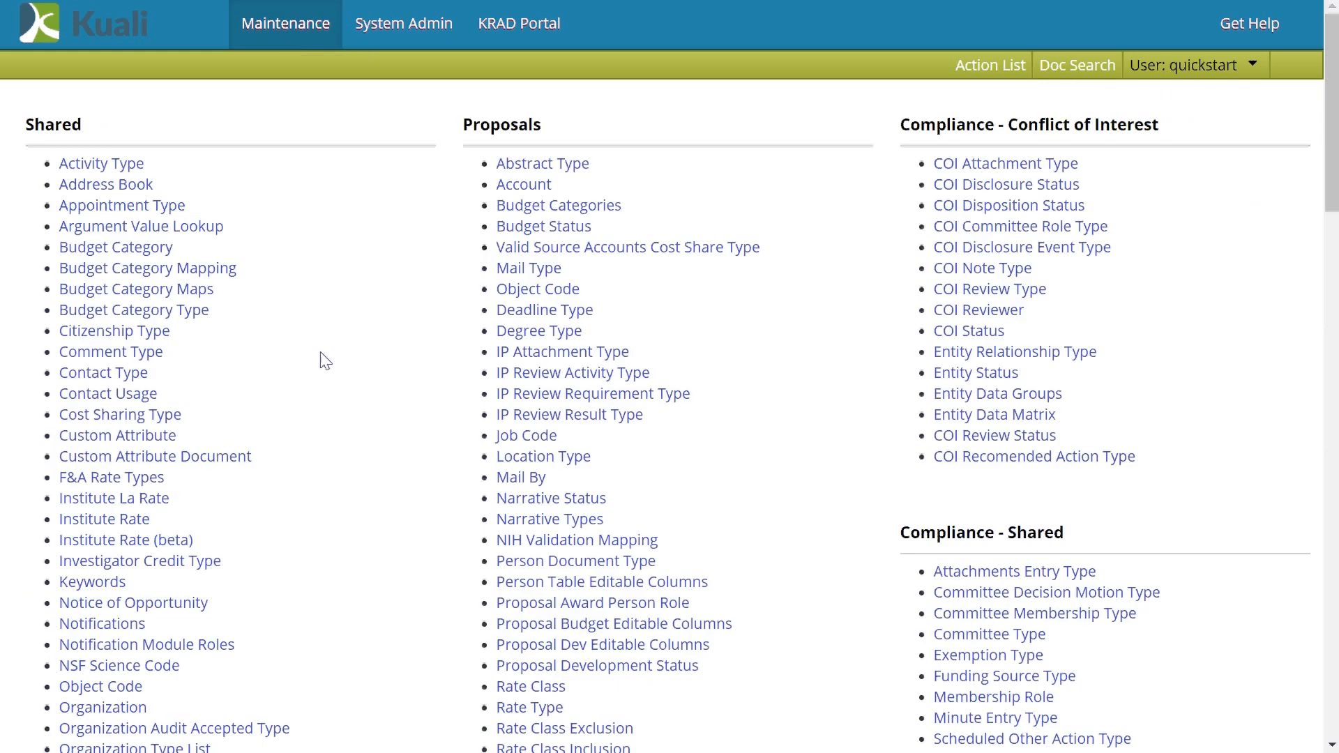
{"action": "scroll", "coordinate": [325, 360], "scroll_direction": "down", "scroll_amount": 7}
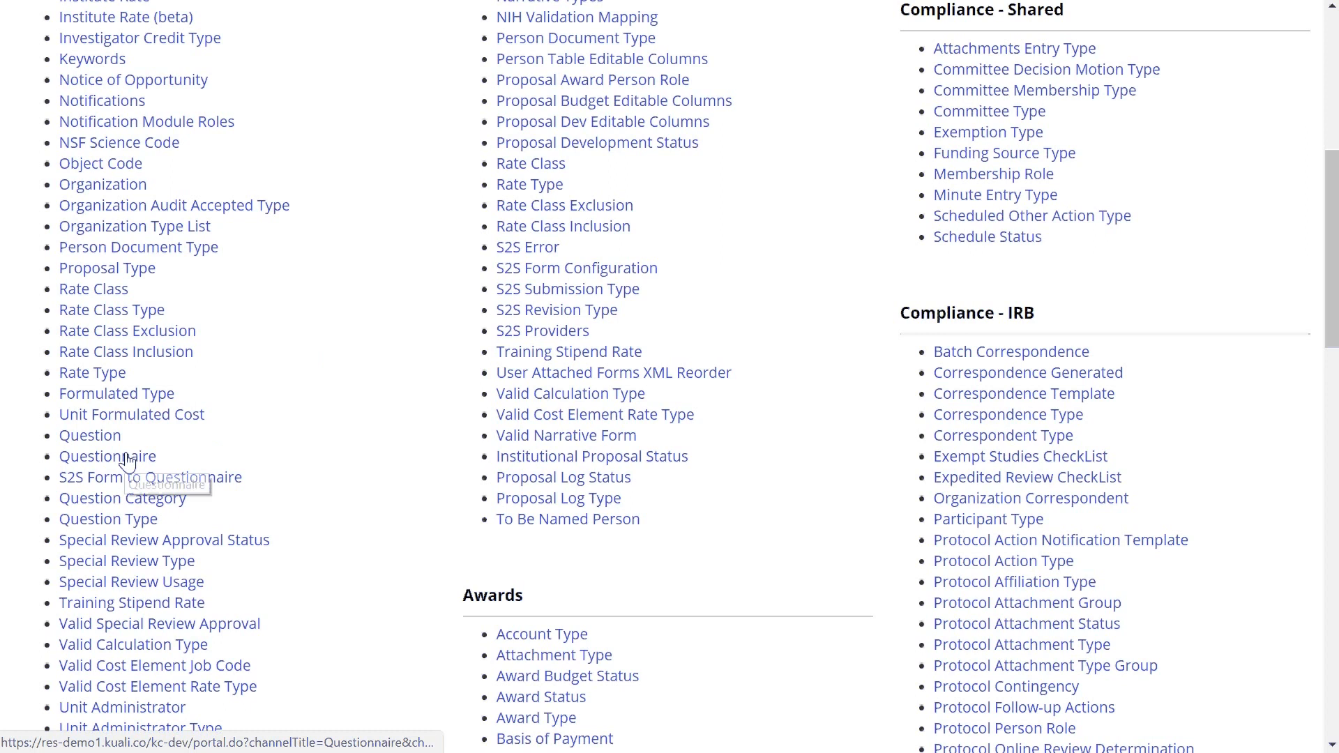
{"action": "left_click", "coordinate": [133, 456]}
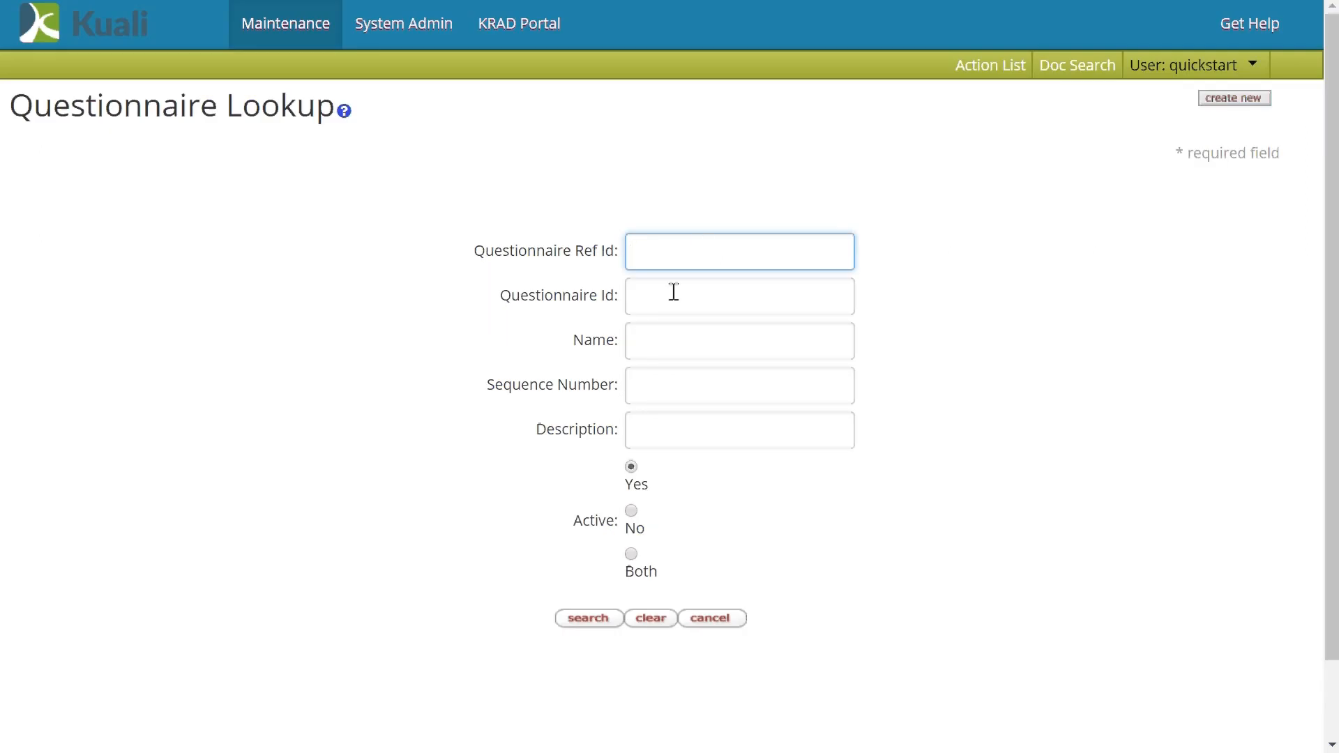
{"action": "left_click", "coordinate": [689, 347]}
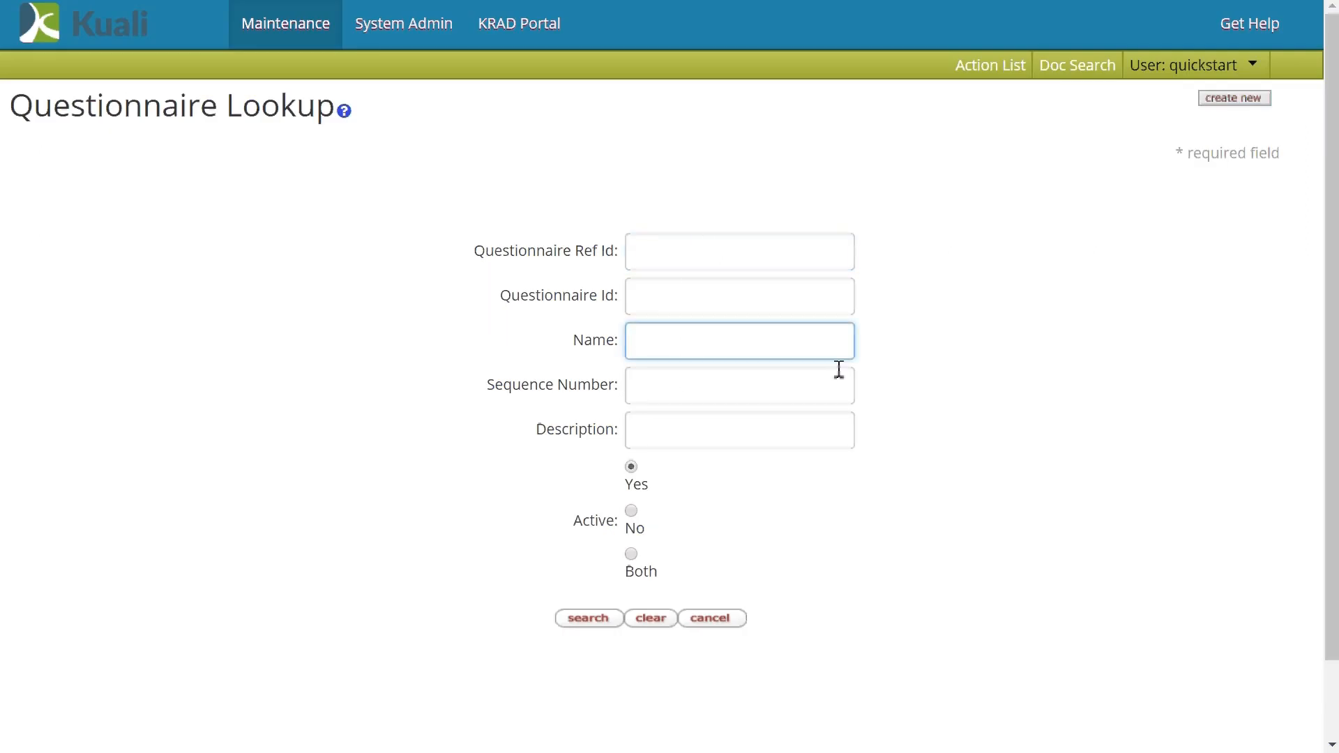
{"action": "type", "text": "*proposal"}
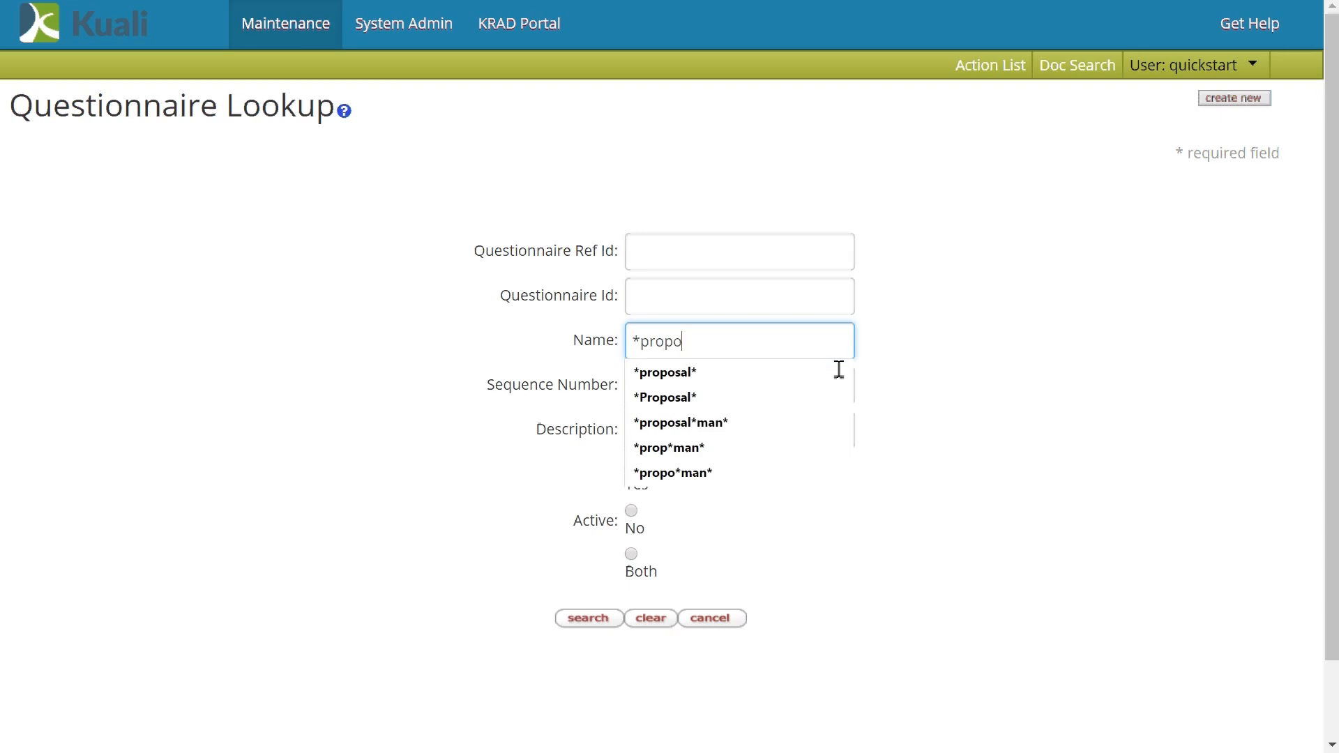
{"action": "type", "text": "*"}
{"action": "key", "text": "Return"}
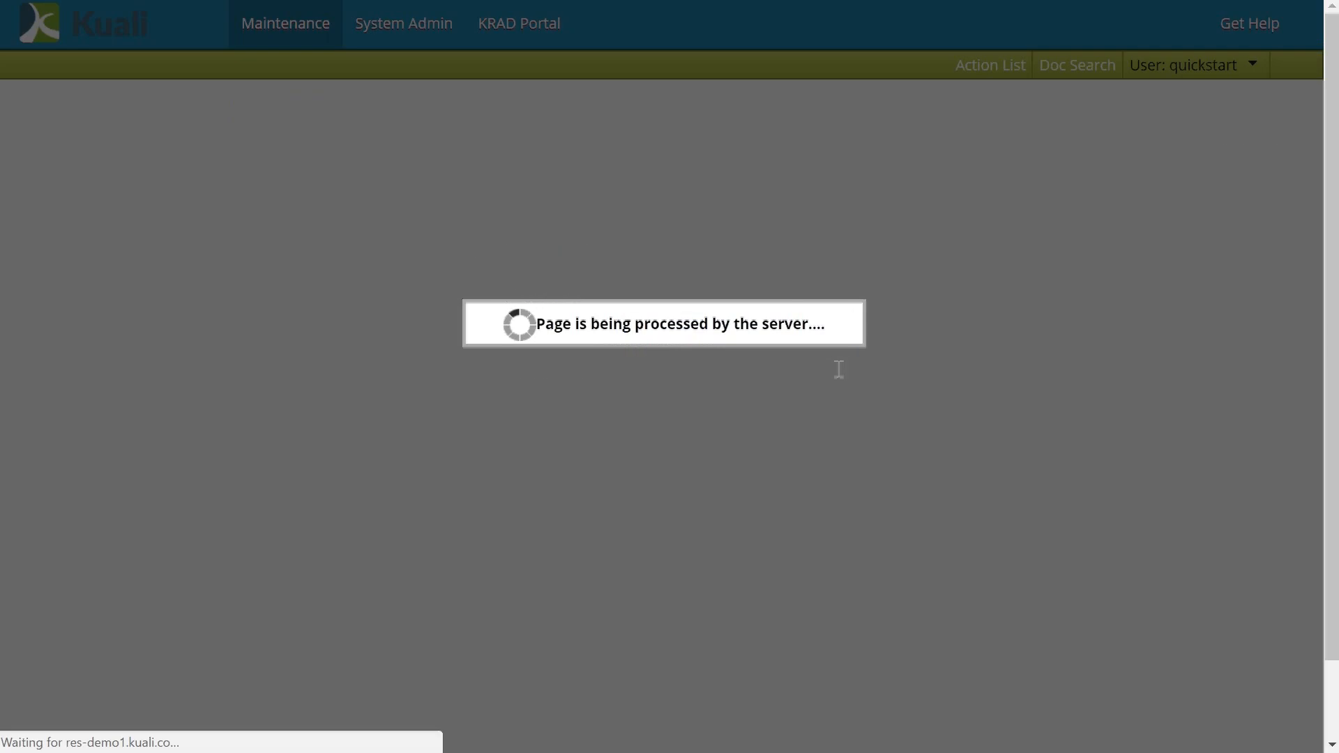
{"action": "scroll", "coordinate": [542, 393], "scroll_direction": "down", "scroll_amount": 3}
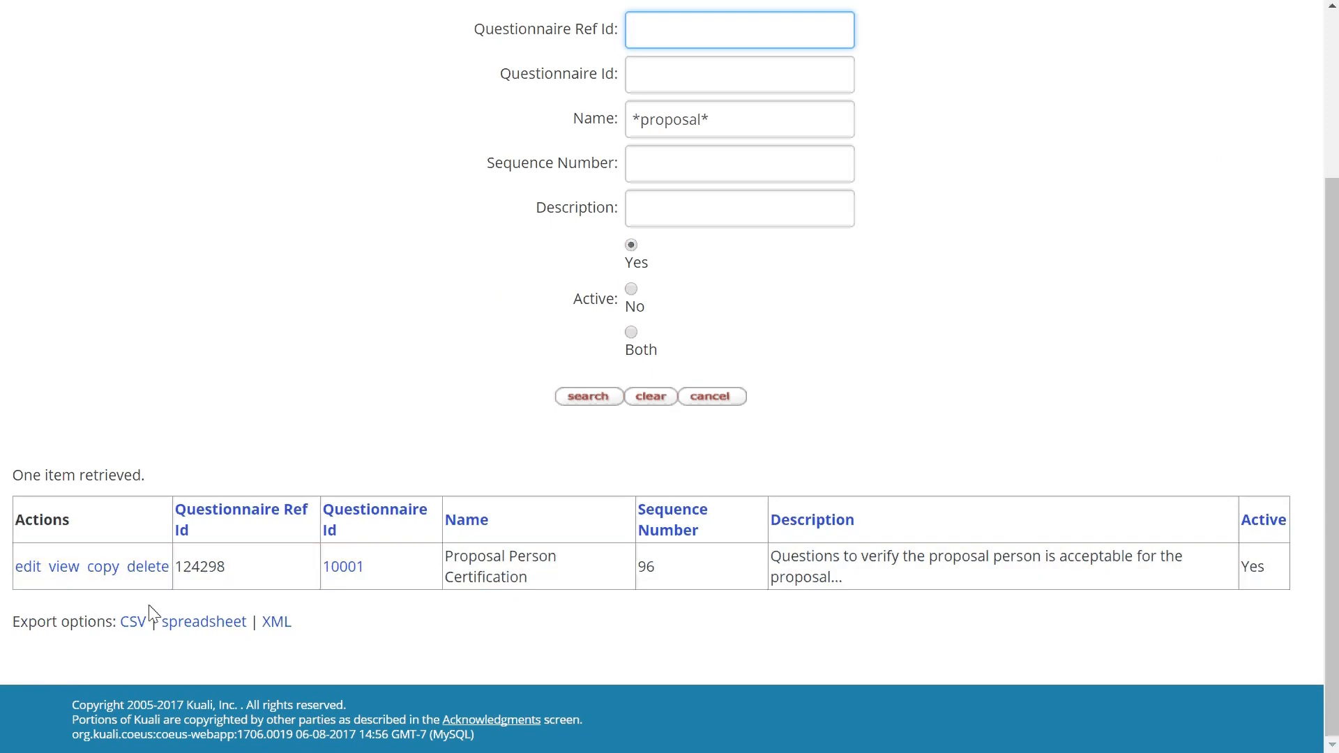
- Edit Proposal Person Certification with the description 'Update Certification Questionnaire'
{"action": "left_click", "coordinate": [36, 573]}
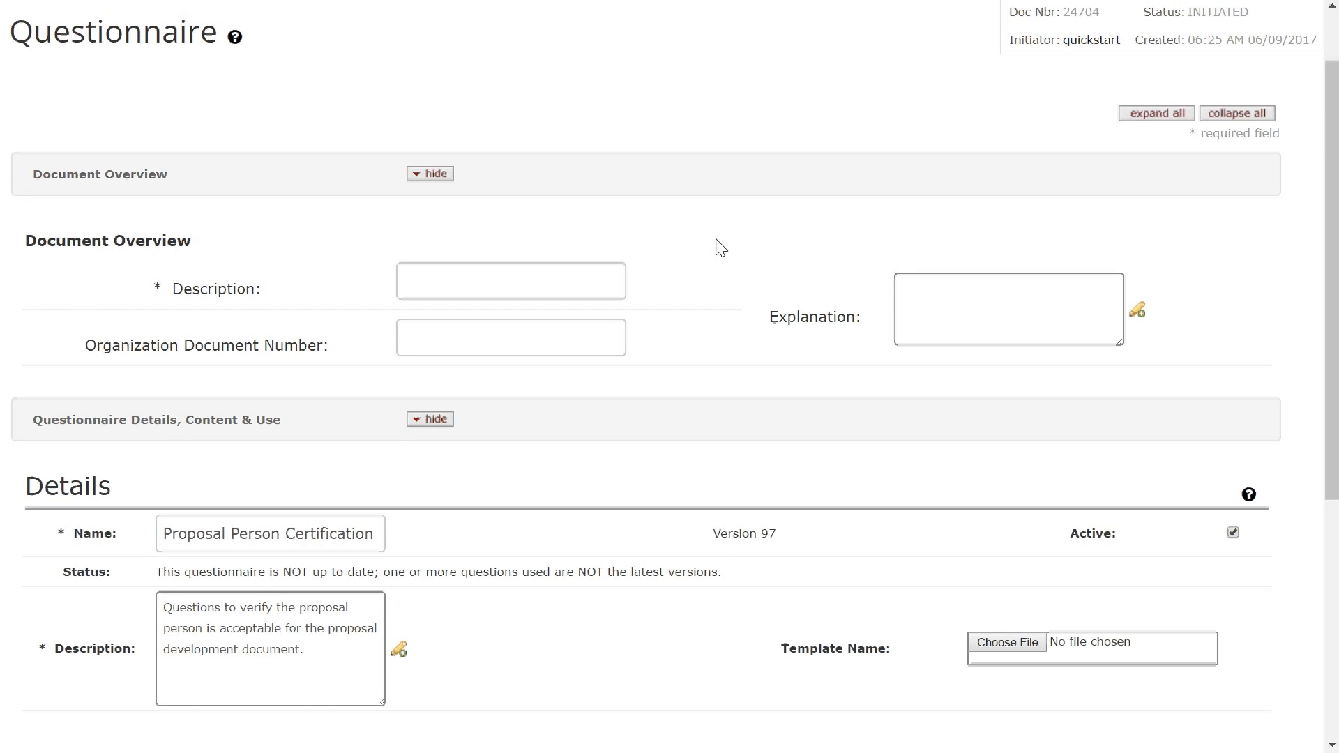
{"action": "left_click", "coordinate": [496, 268]}
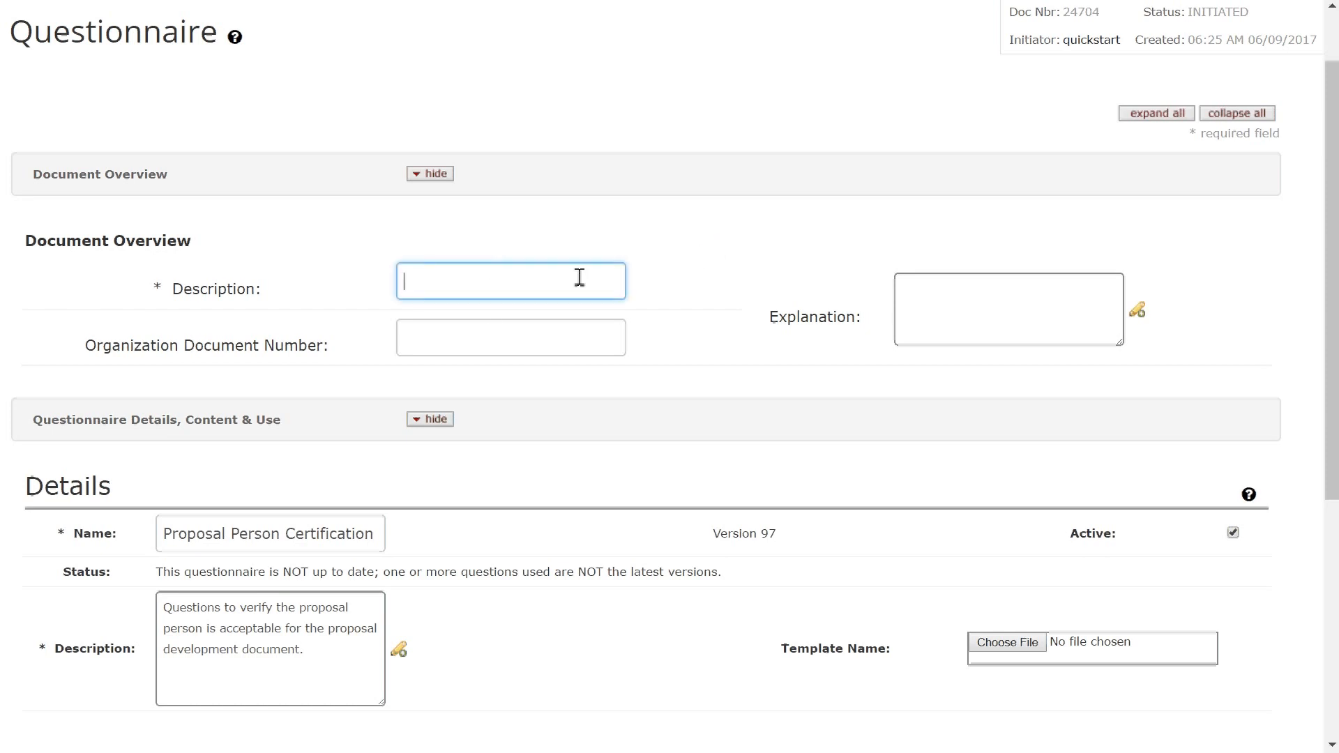
{"action": "type", "text": "Update "}
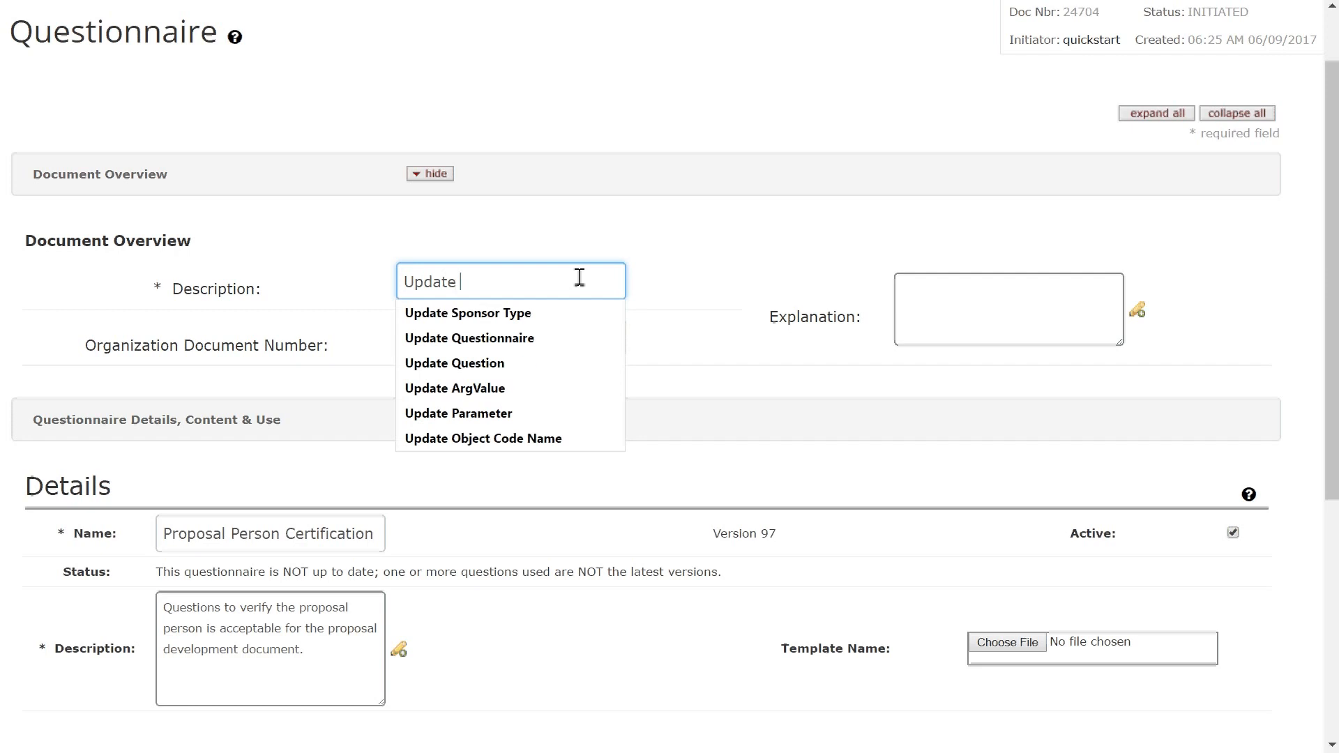
{"action": "type", "text": "Certification "}
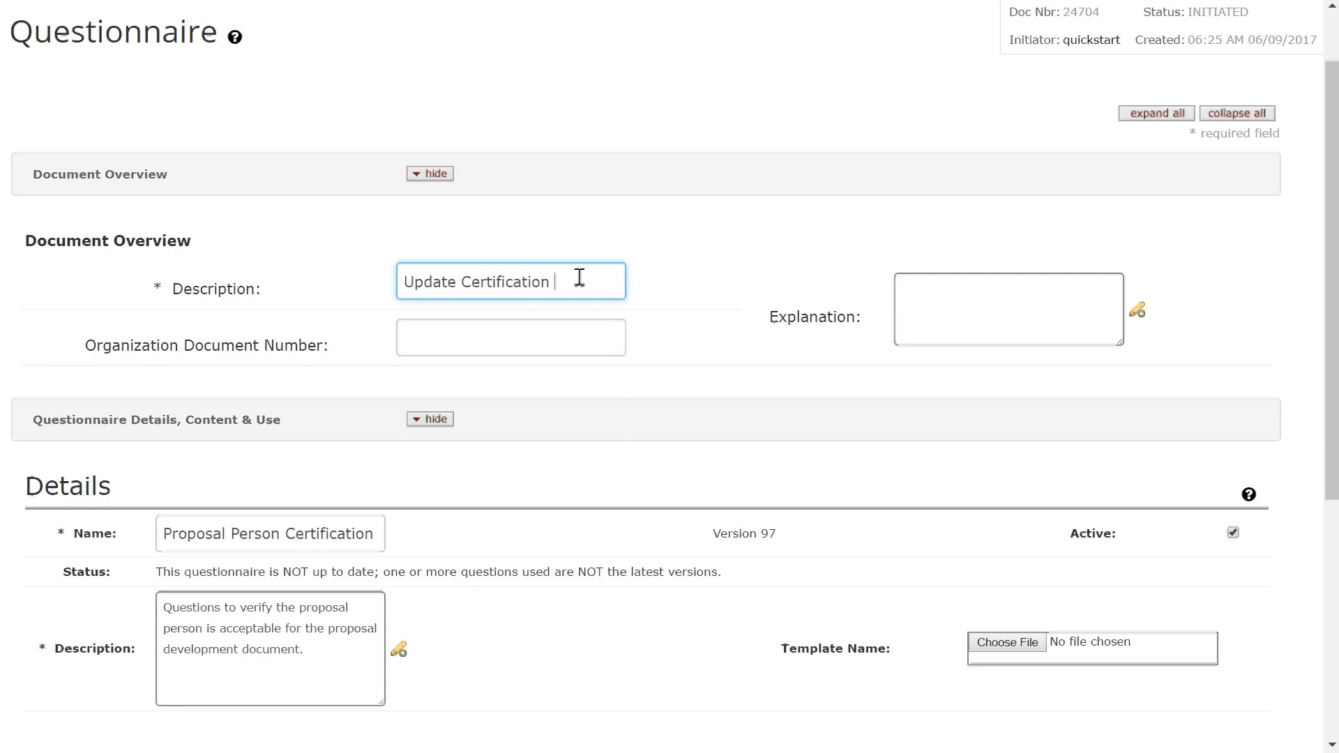
{"action": "type", "text": "Questionnaire"}
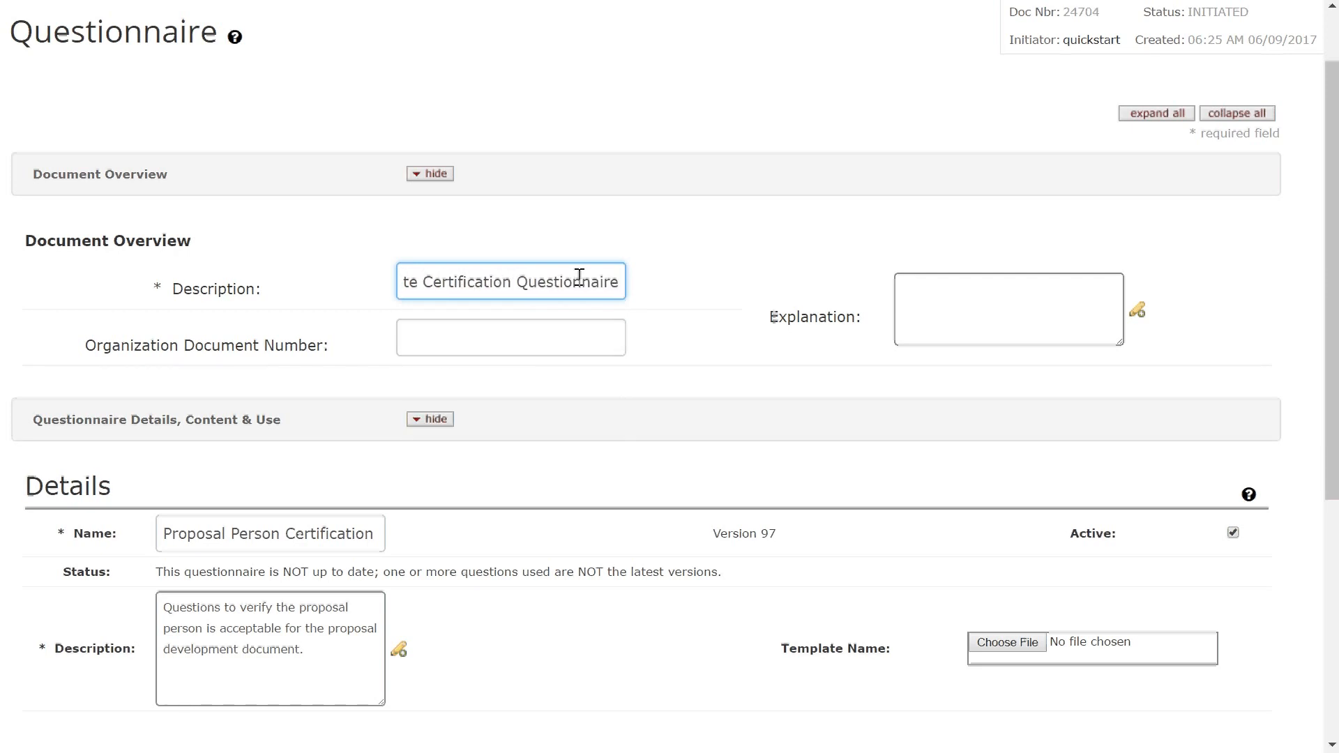
{"action": "scroll", "coordinate": [583, 353], "scroll_direction": "down", "scroll_amount": 6}
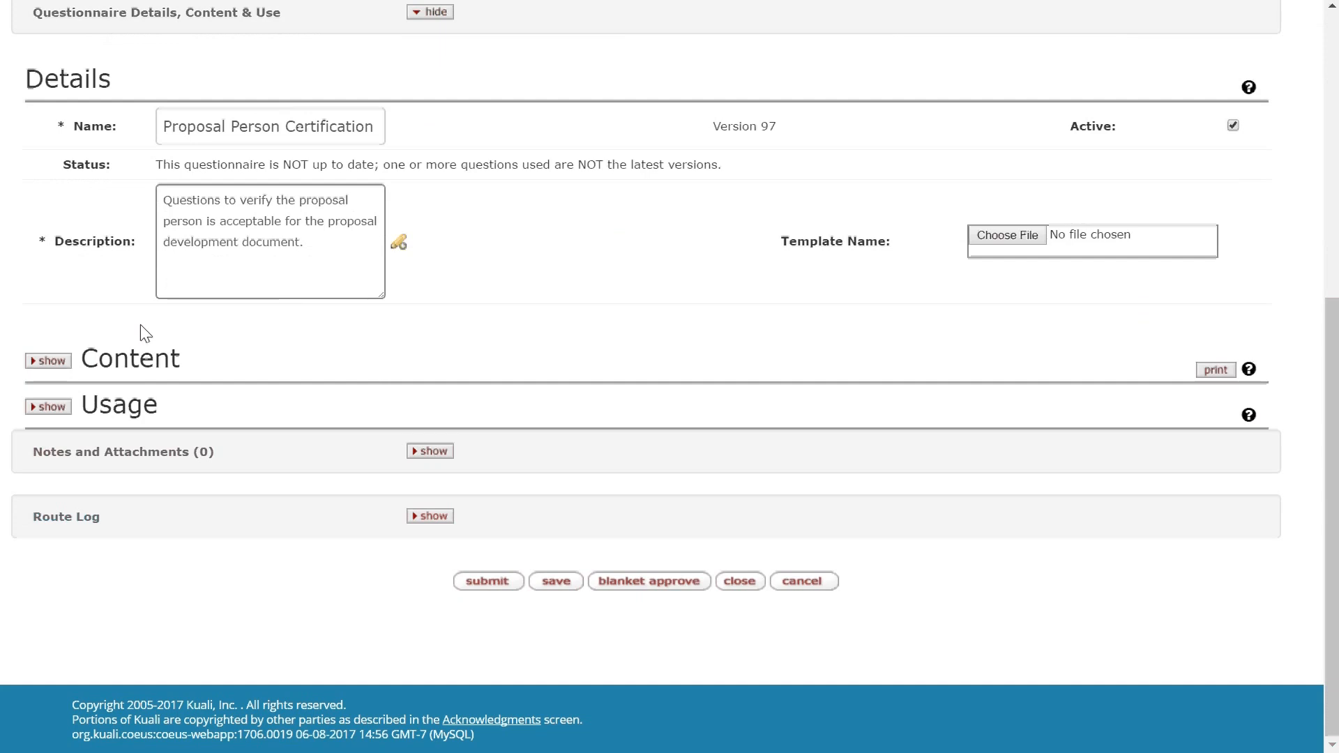
- Expand the question hierarchy and update the licensed-rights question to its newest version
{"action": "left_click", "coordinate": [48, 360]}
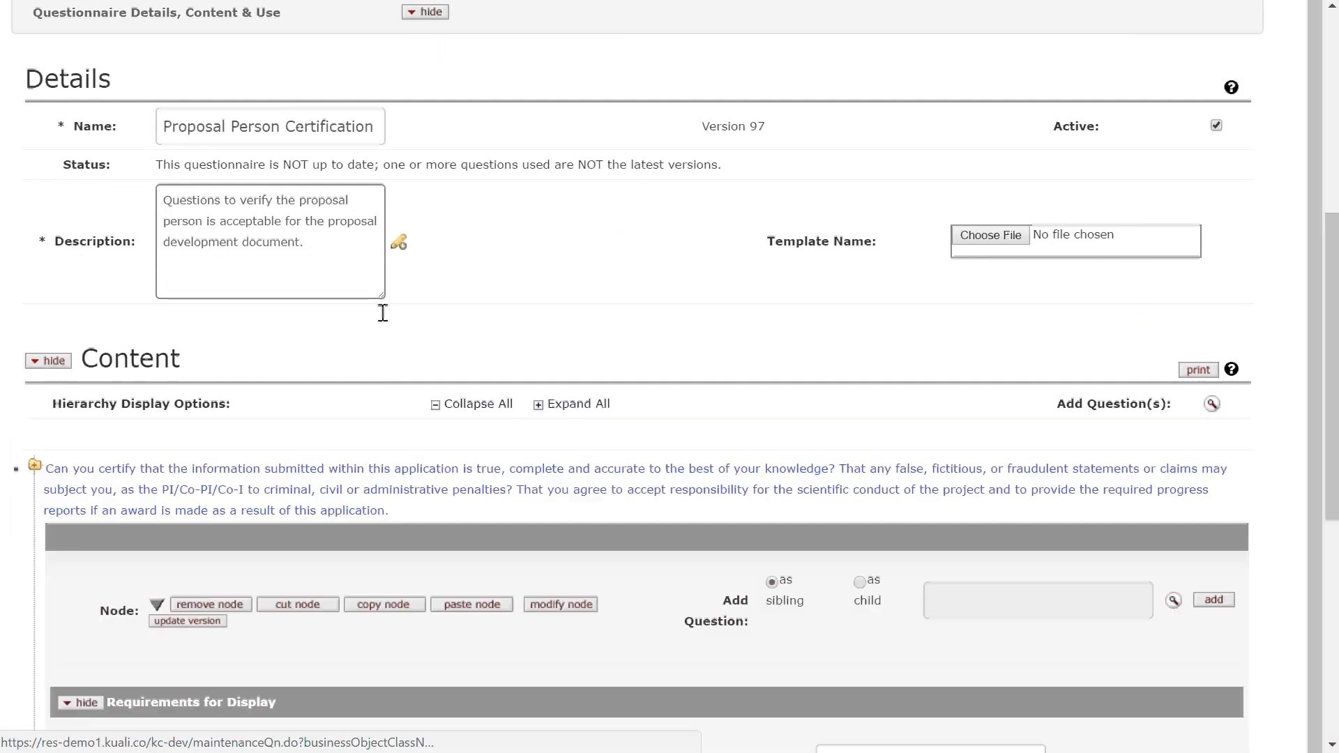
{"action": "scroll", "coordinate": [427, 307], "scroll_direction": "down", "scroll_amount": 1}
{"action": "left_click", "coordinate": [554, 306]}
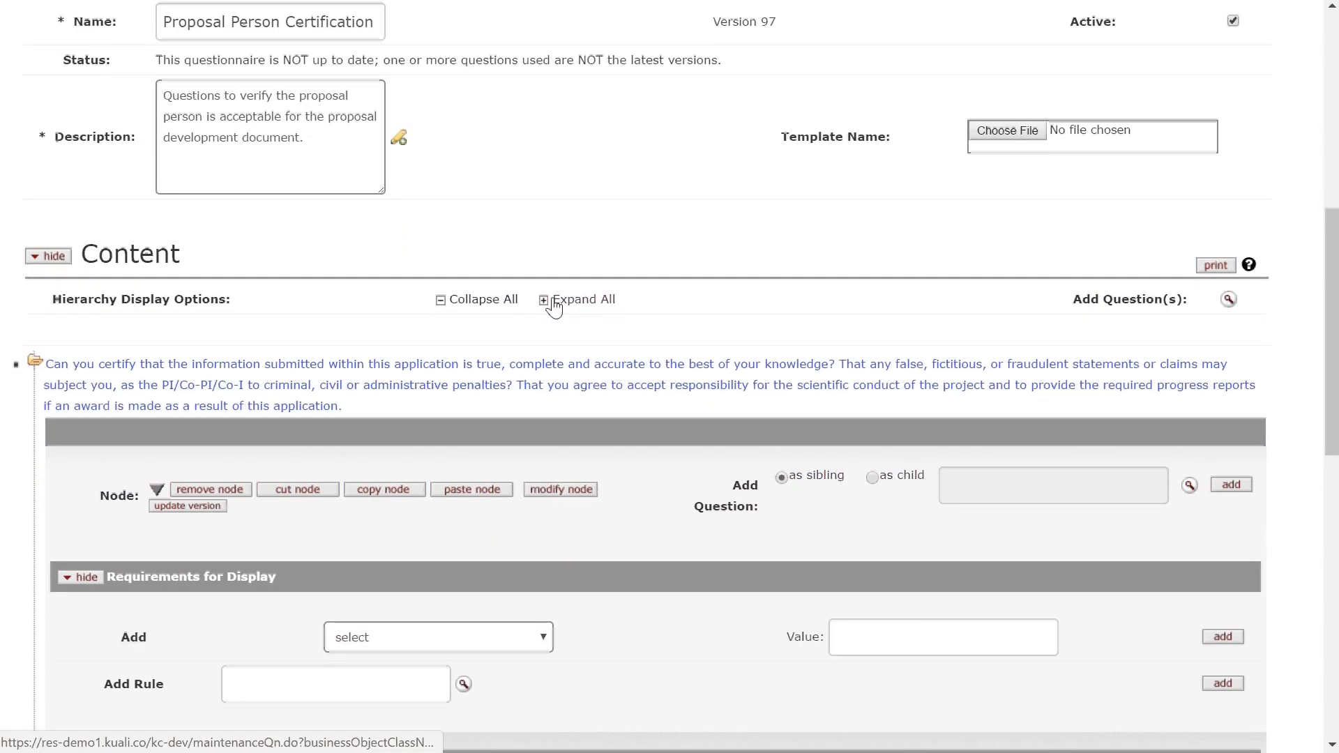
{"action": "scroll", "coordinate": [585, 293], "scroll_direction": "down", "scroll_amount": 6}
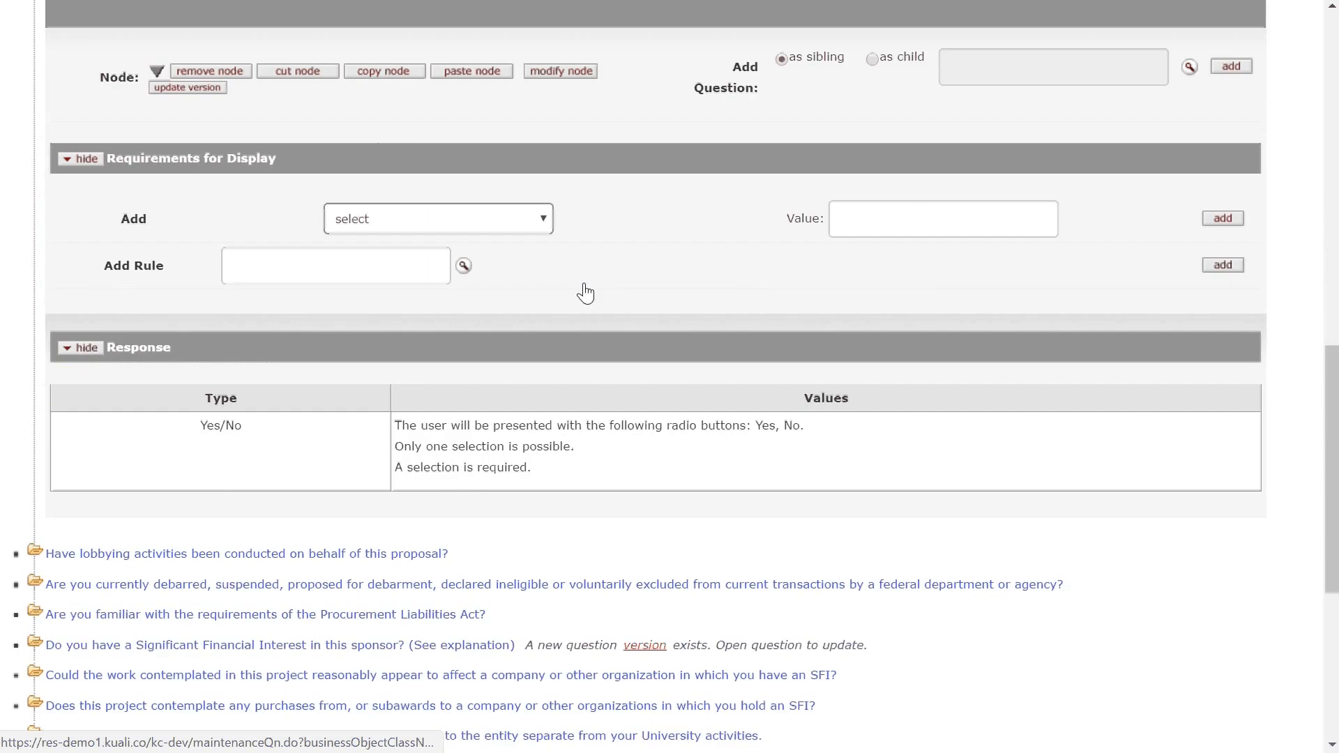
{"action": "scroll", "coordinate": [585, 293], "scroll_direction": "down", "scroll_amount": 3}
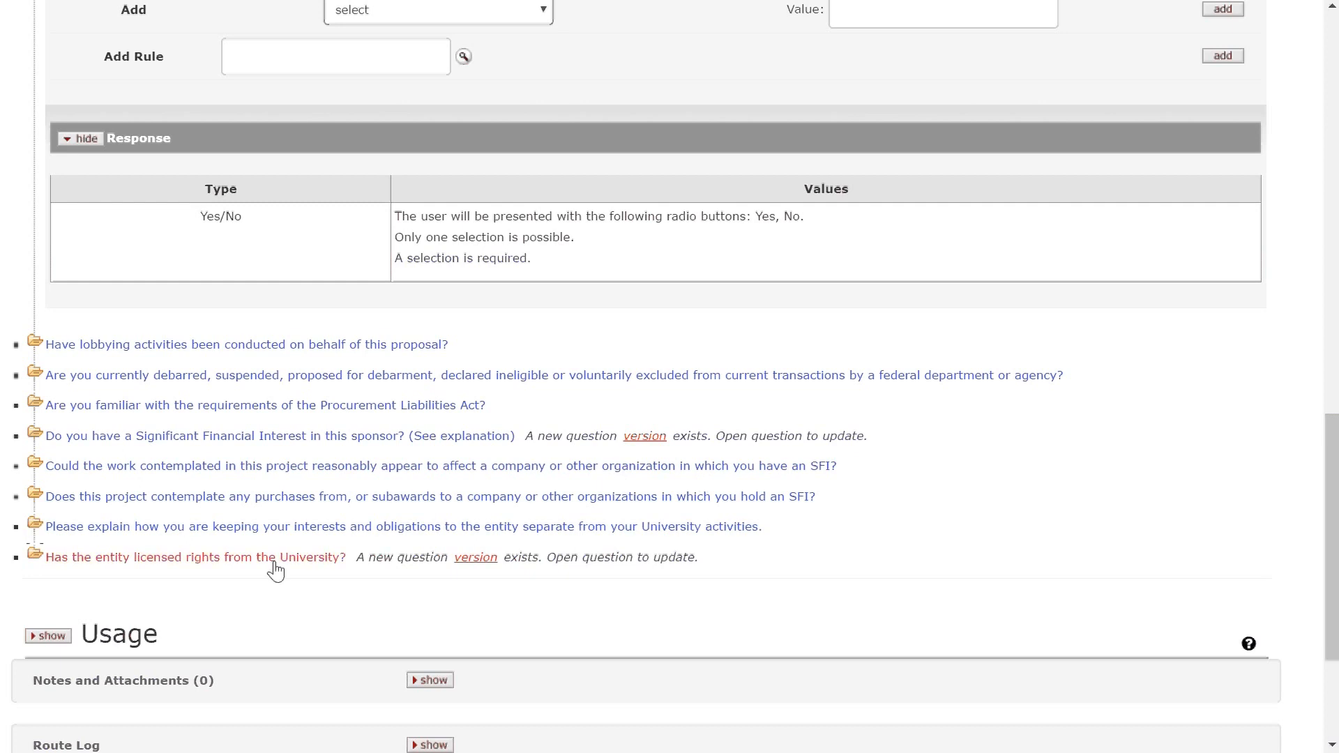
{"action": "left_click", "coordinate": [275, 558]}
{"action": "scroll", "coordinate": [370, 463], "scroll_direction": "up", "scroll_amount": 3}
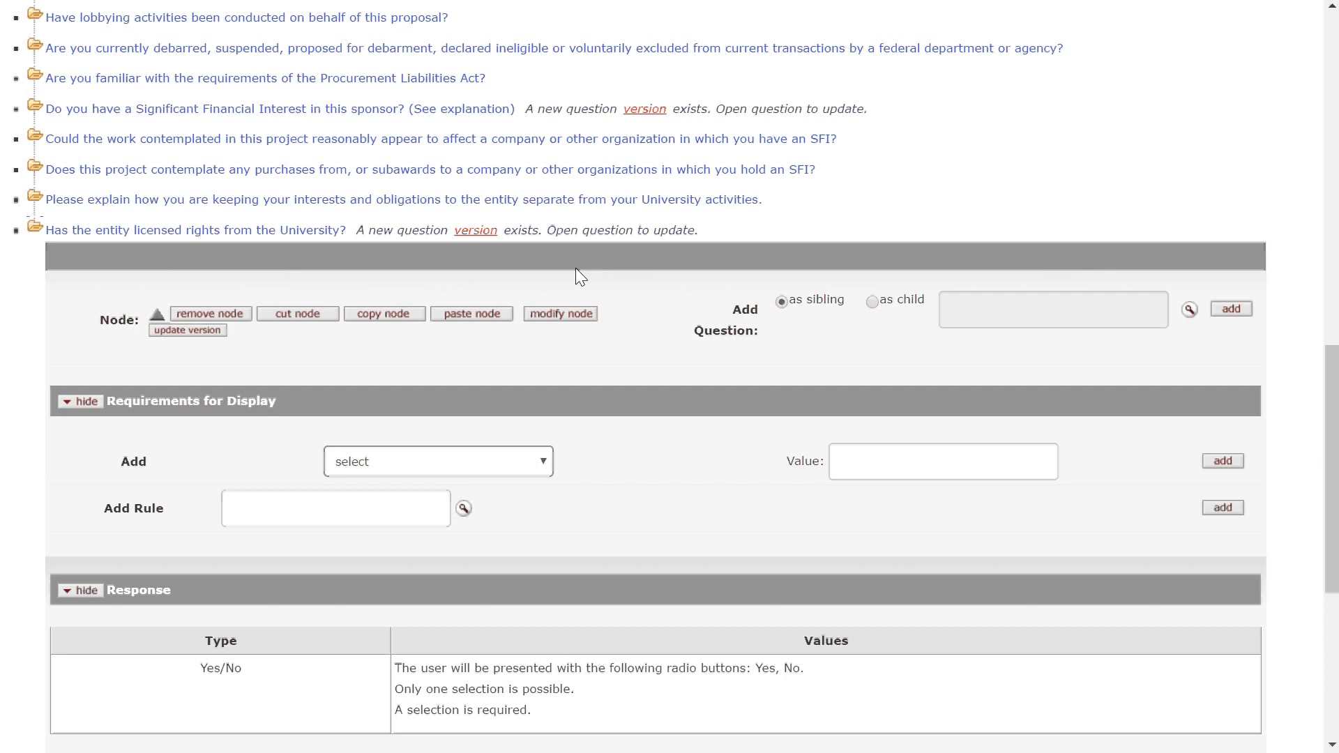
{"action": "left_click", "coordinate": [210, 333]}
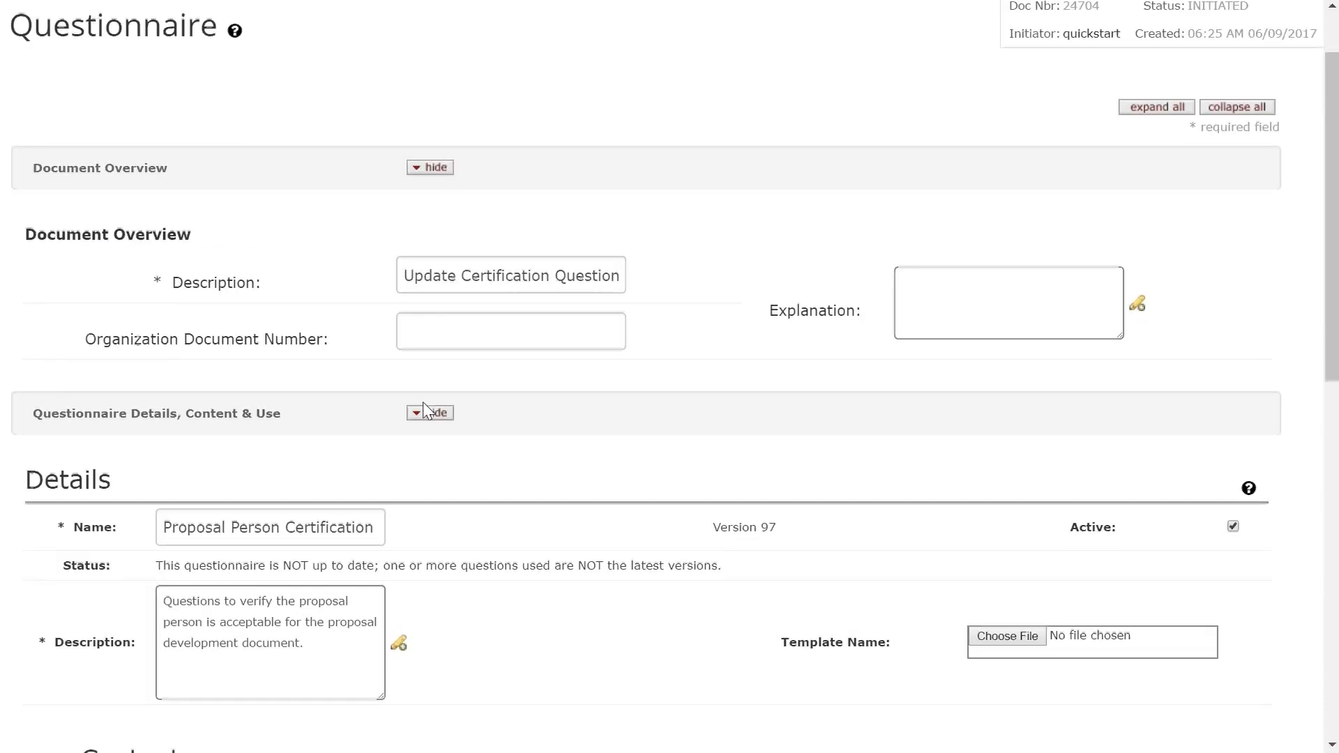
- Open the licensed-rights question's node panel and set the next added question to go 'as child'
{"action": "scroll", "coordinate": [426, 397], "scroll_direction": "down", "scroll_amount": 10}
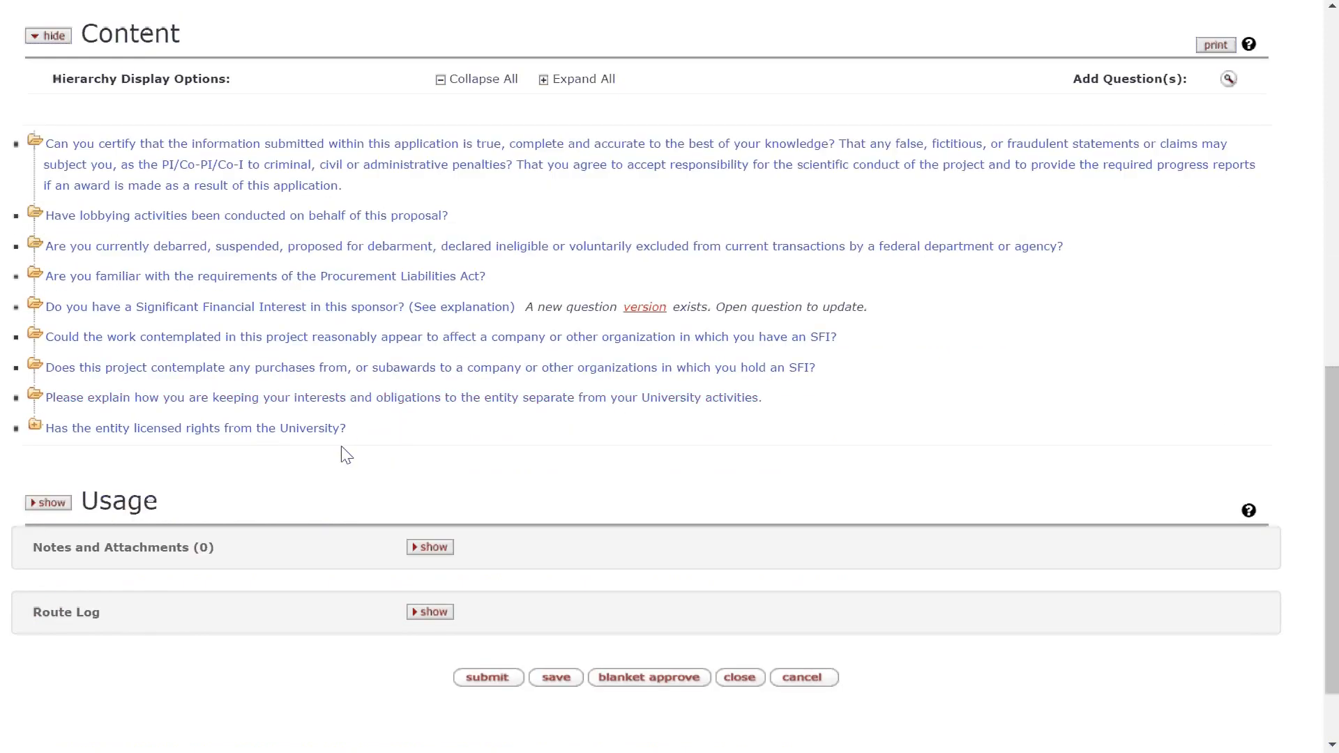
{"action": "left_click", "coordinate": [315, 437]}
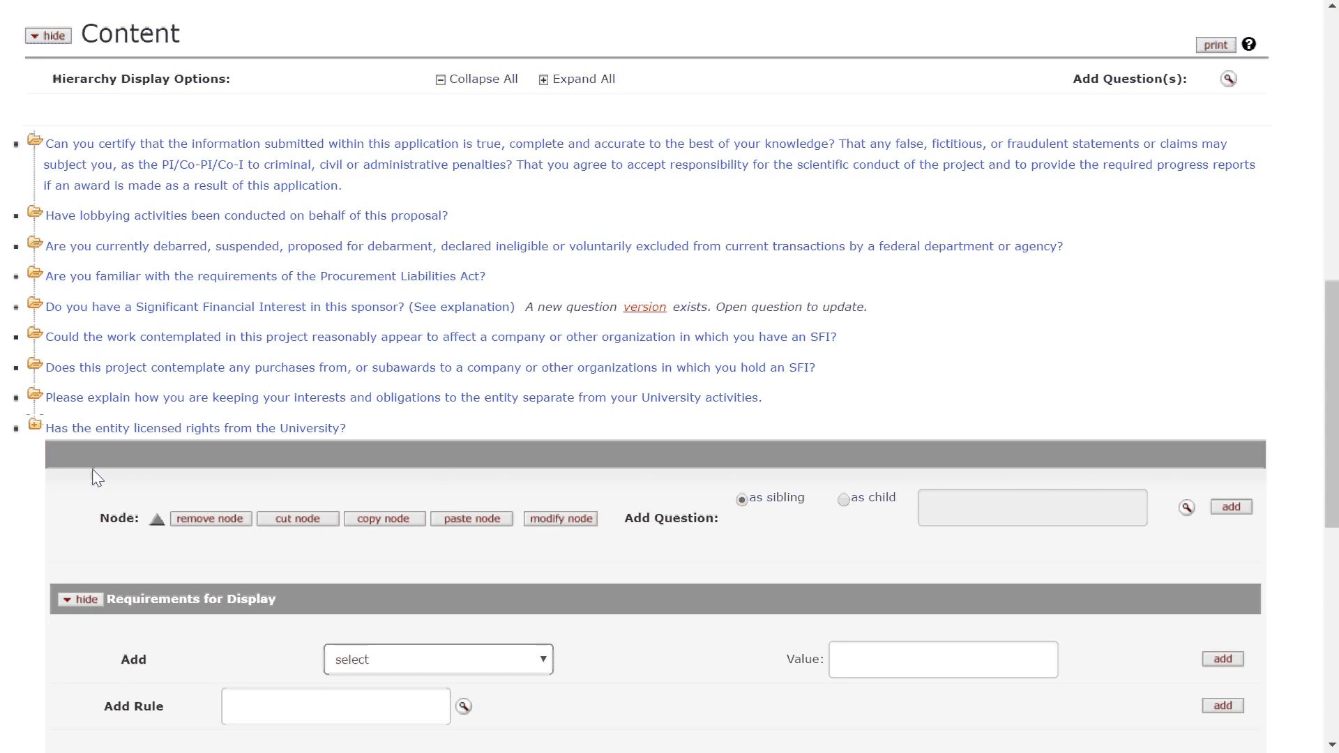
{"action": "scroll", "coordinate": [164, 466], "scroll_direction": "down", "scroll_amount": 2}
{"action": "scroll", "coordinate": [166, 467], "scroll_direction": "down", "scroll_amount": 1}
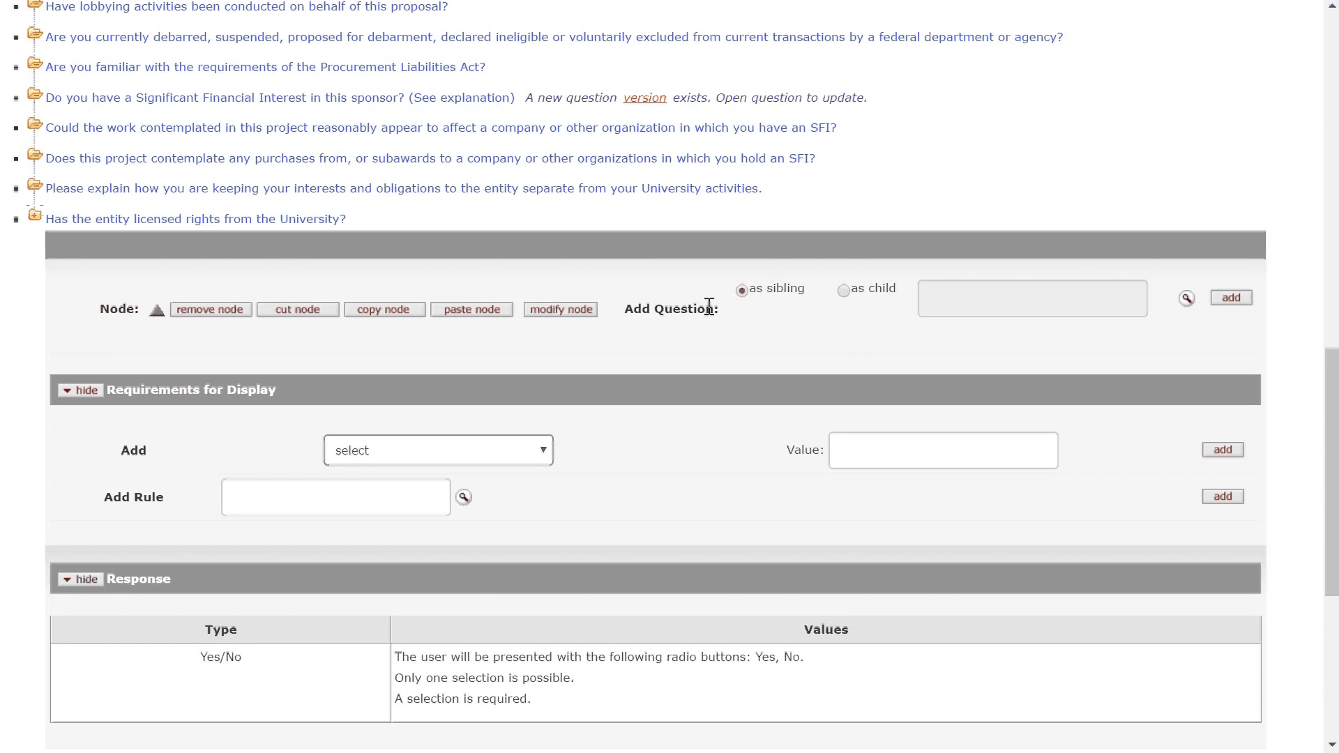
{"action": "left_click", "coordinate": [844, 293]}
- Search the question lookup filtered to the Certifications for Proposal Development category
{"action": "left_click", "coordinate": [1185, 299]}
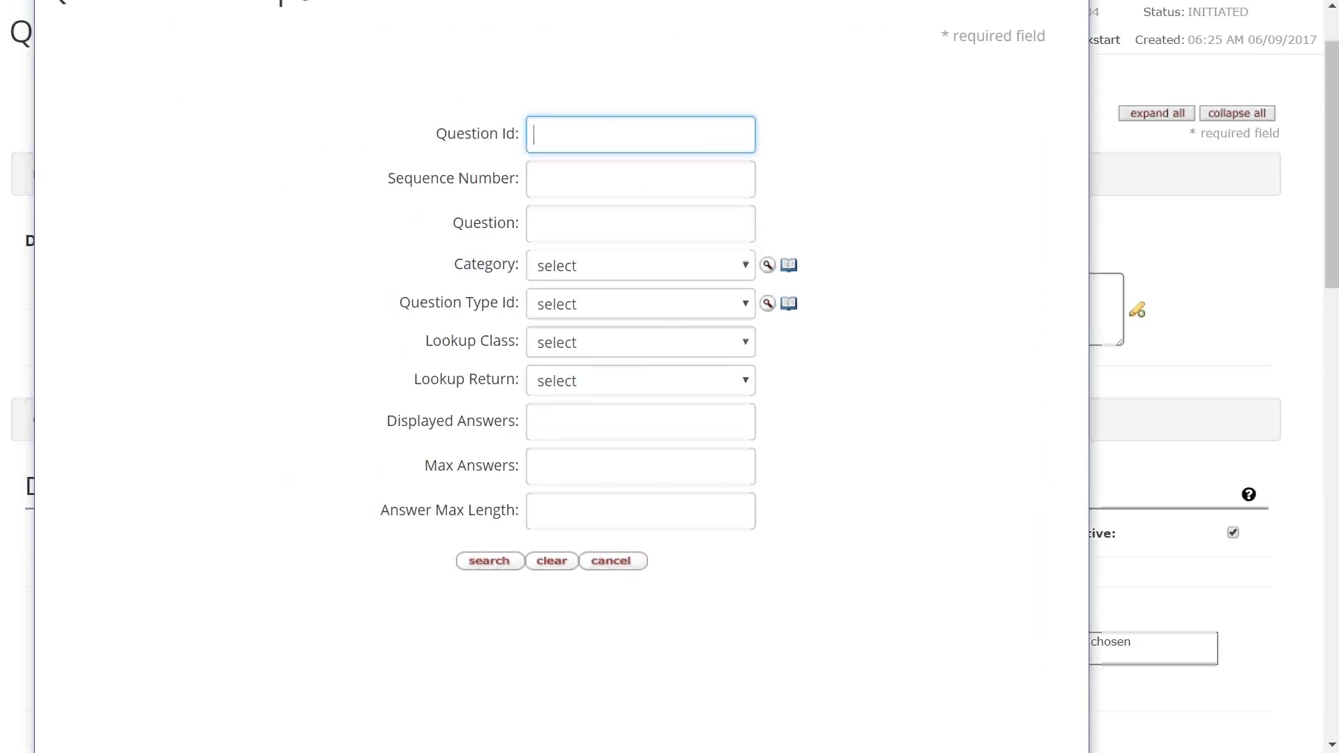
{"action": "left_click", "coordinate": [721, 266]}
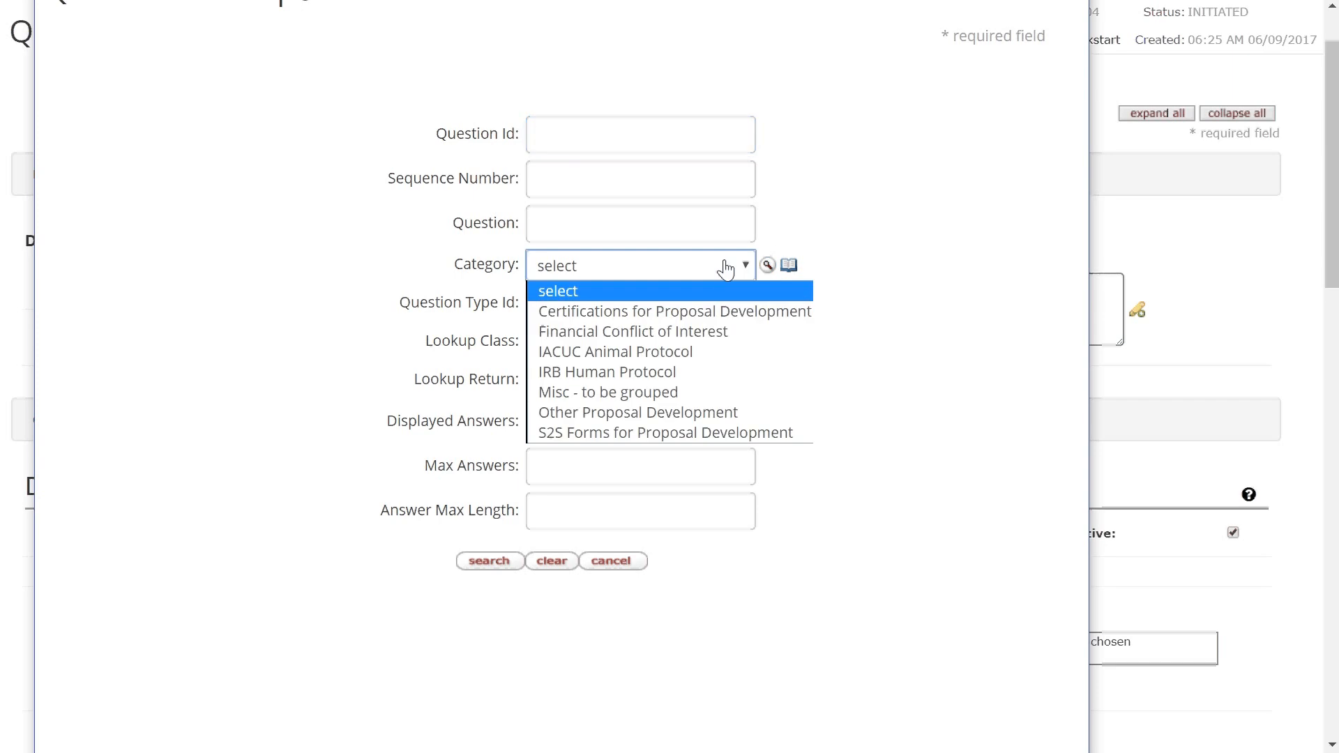
{"action": "left_click", "coordinate": [725, 321]}
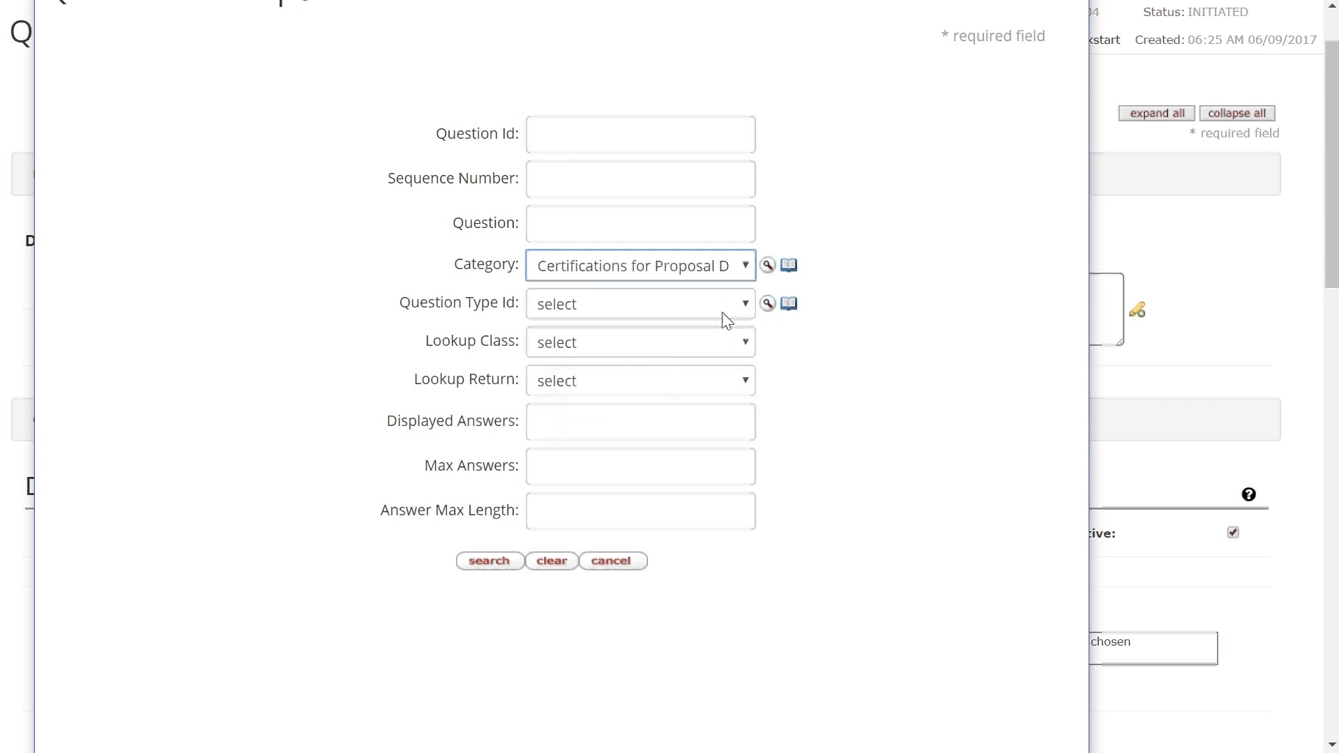
{"action": "left_click", "coordinate": [488, 561]}
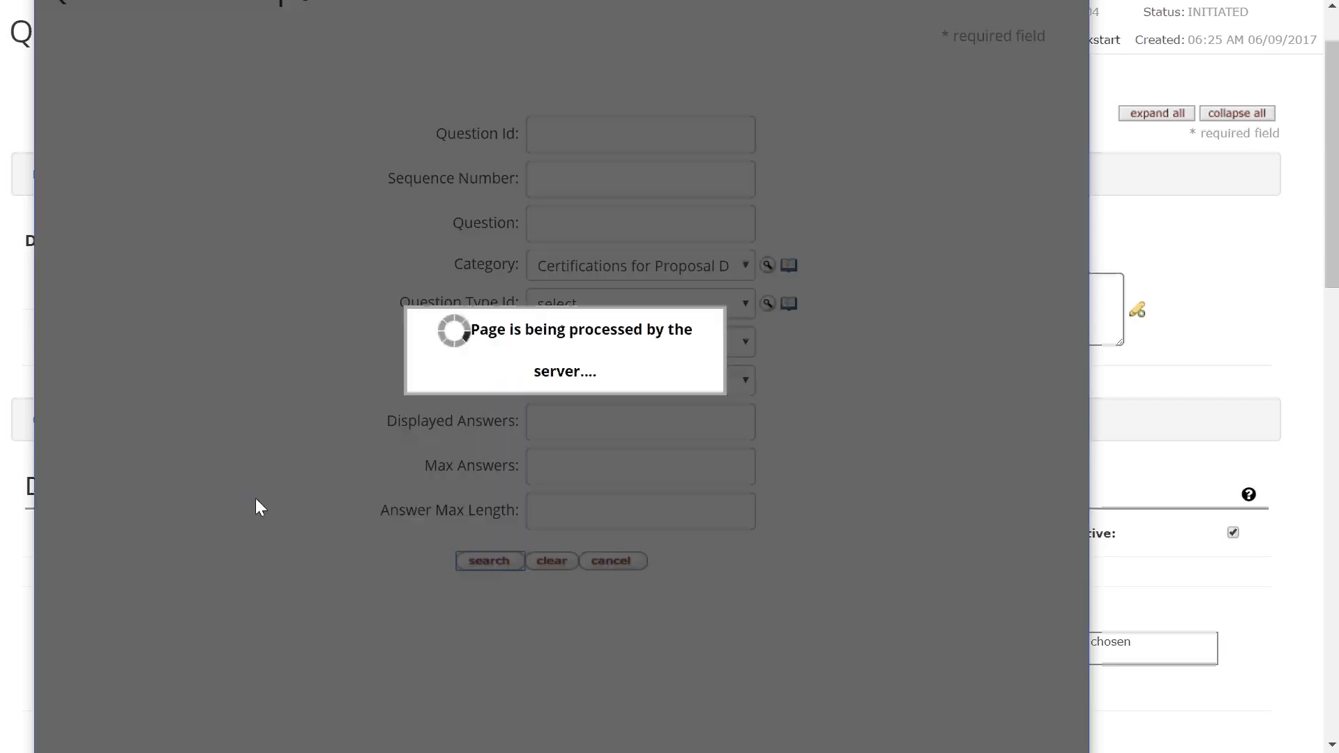
{"action": "scroll", "coordinate": [153, 389], "scroll_direction": "down", "scroll_amount": 3}
{"action": "scroll", "coordinate": [153, 389], "scroll_direction": "down", "scroll_amount": 3}
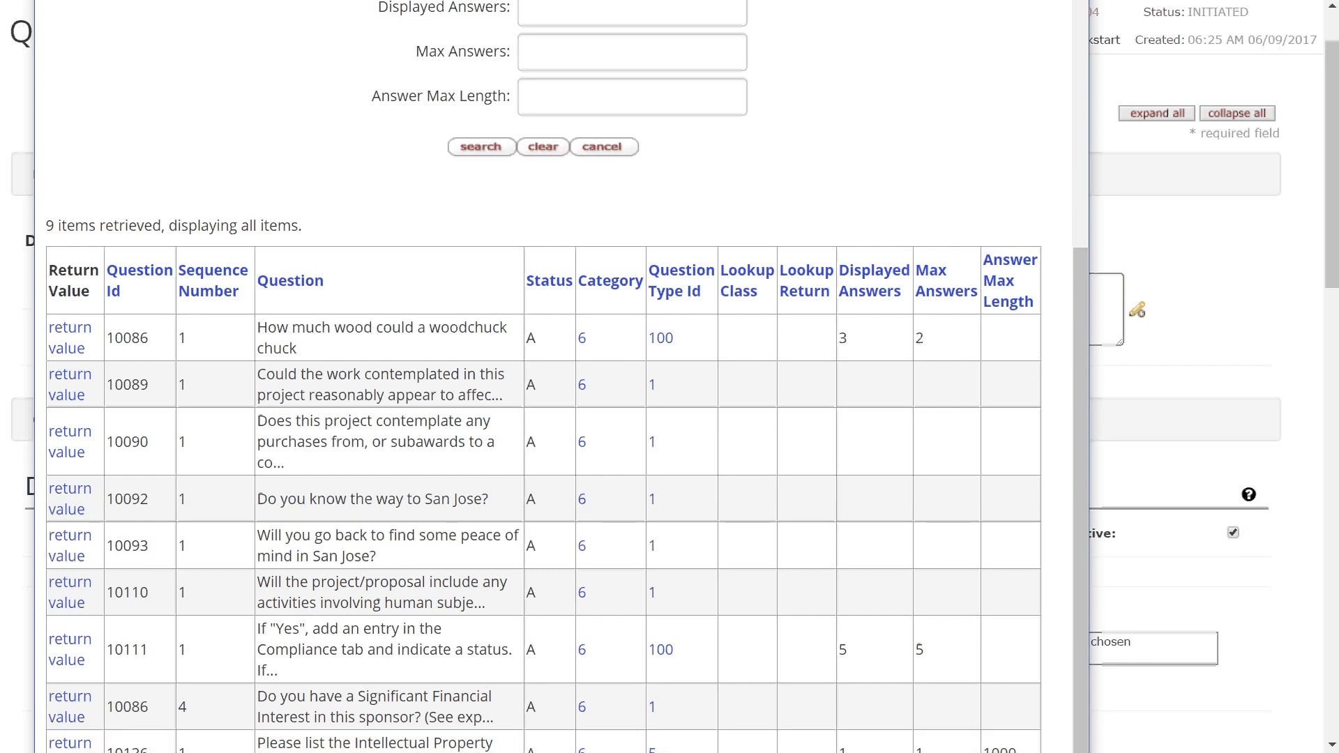
{"action": "left_click_drag", "start_coordinate": [488, 9], "coordinate": [492, 0]}
{"action": "scroll", "coordinate": [87, 743], "scroll_direction": "down", "scroll_amount": 1}
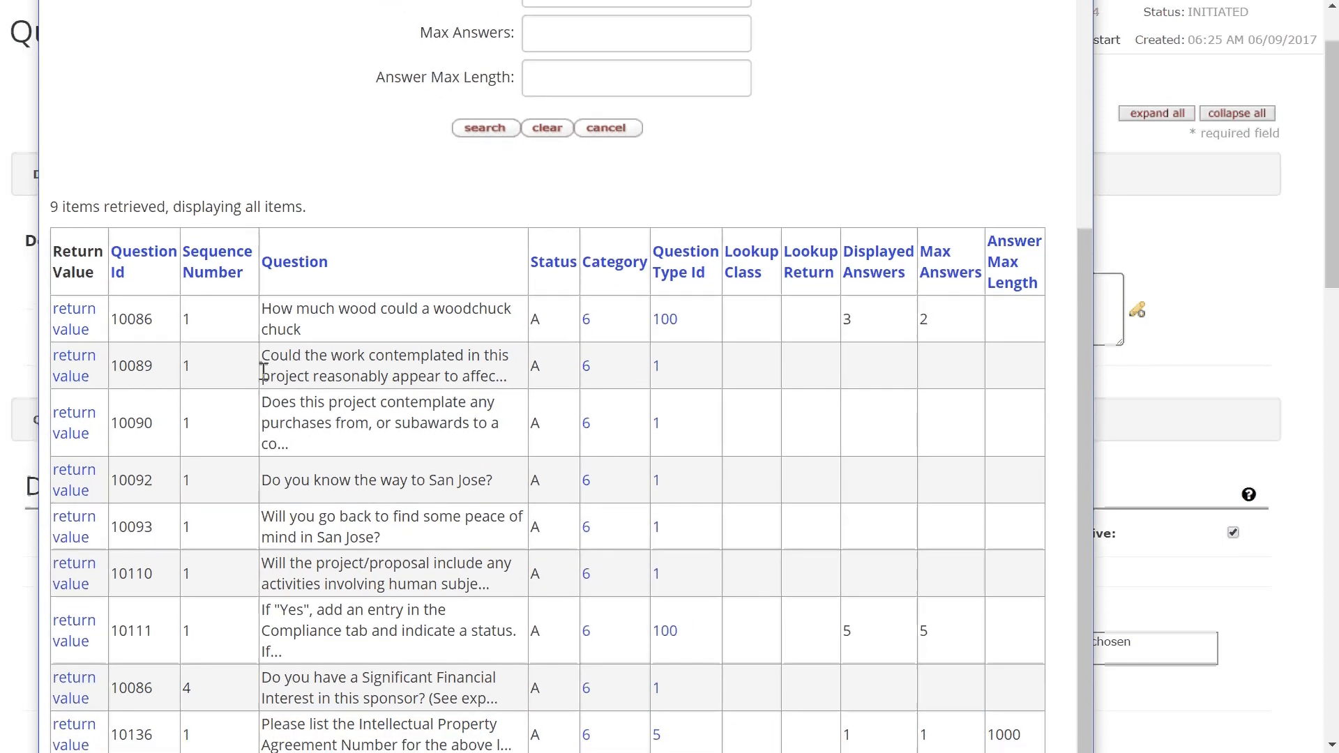
- Add question 10136, Intellectual Property Agreement Number, as a child of the licensed-rights question
{"action": "left_click", "coordinate": [76, 729]}
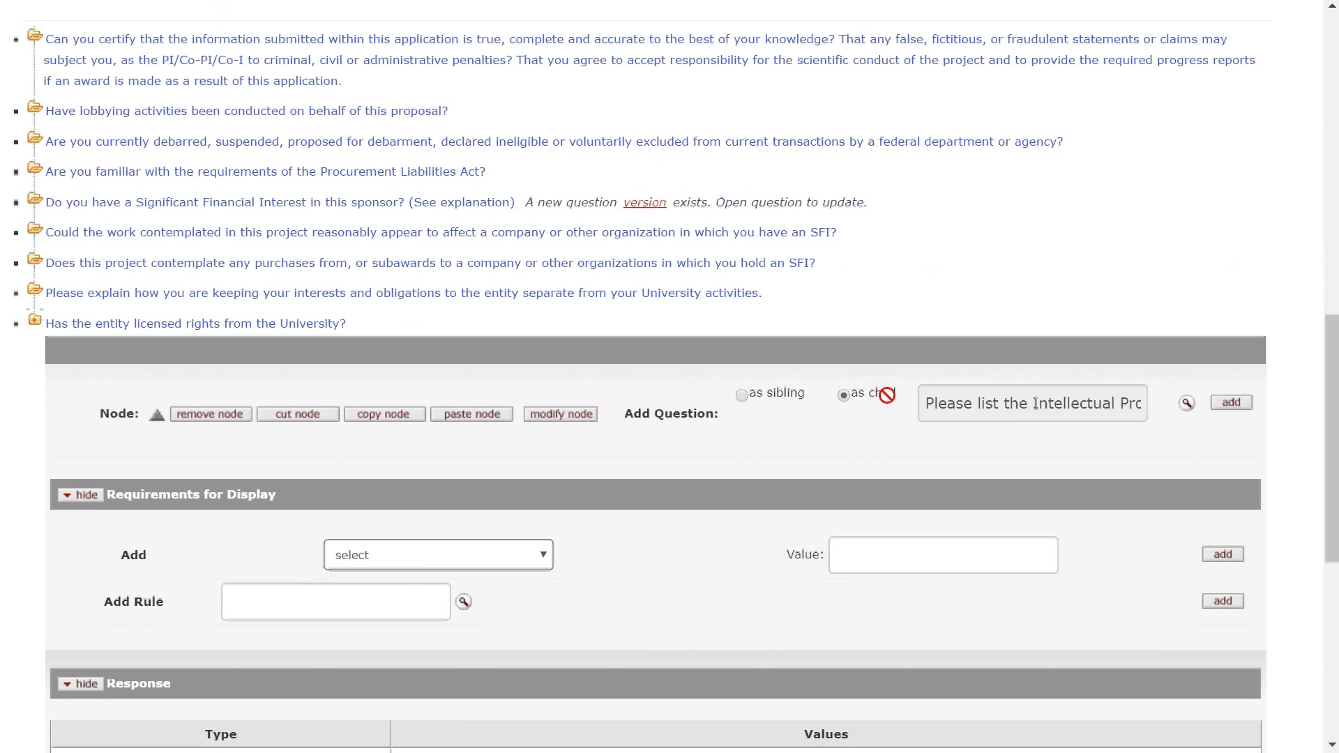
{"action": "left_click", "coordinate": [1227, 407]}
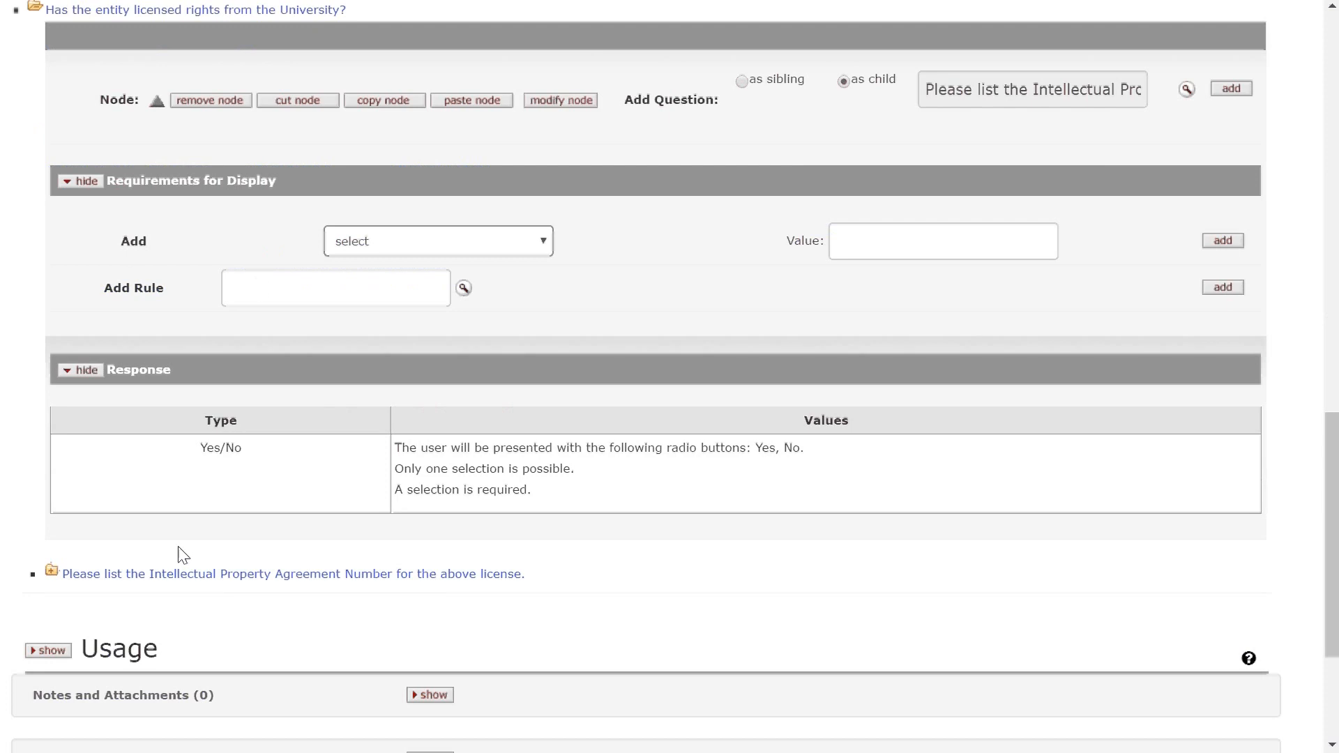
{"action": "left_click", "coordinate": [61, 579]}
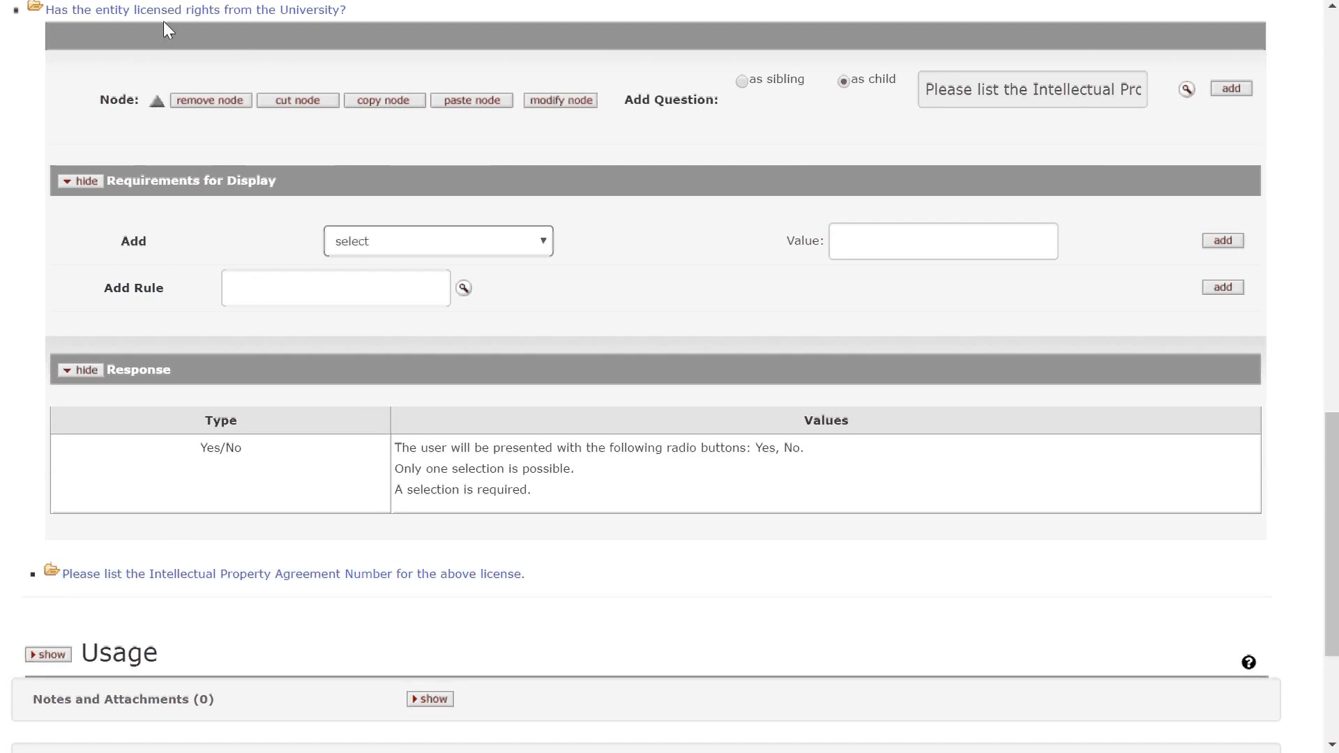
{"action": "left_click", "coordinate": [33, 9]}
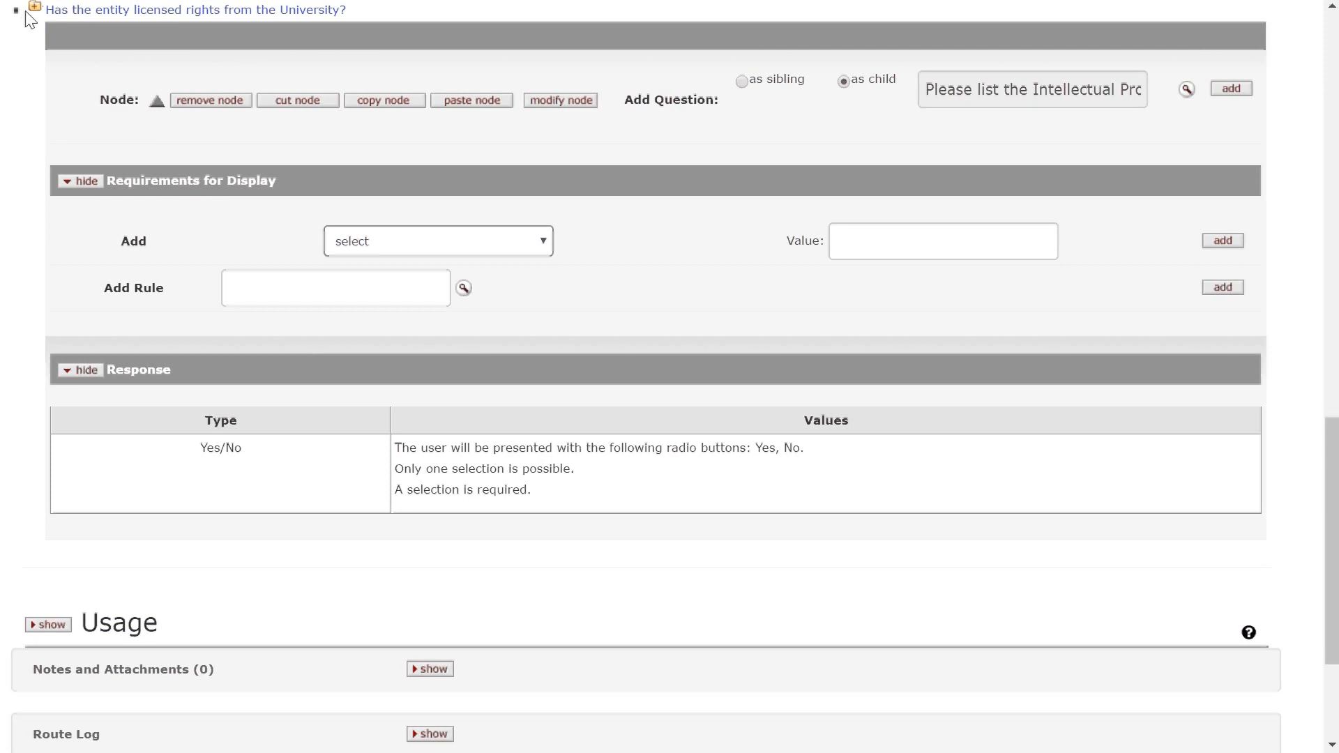
{"action": "left_click", "coordinate": [32, 7]}
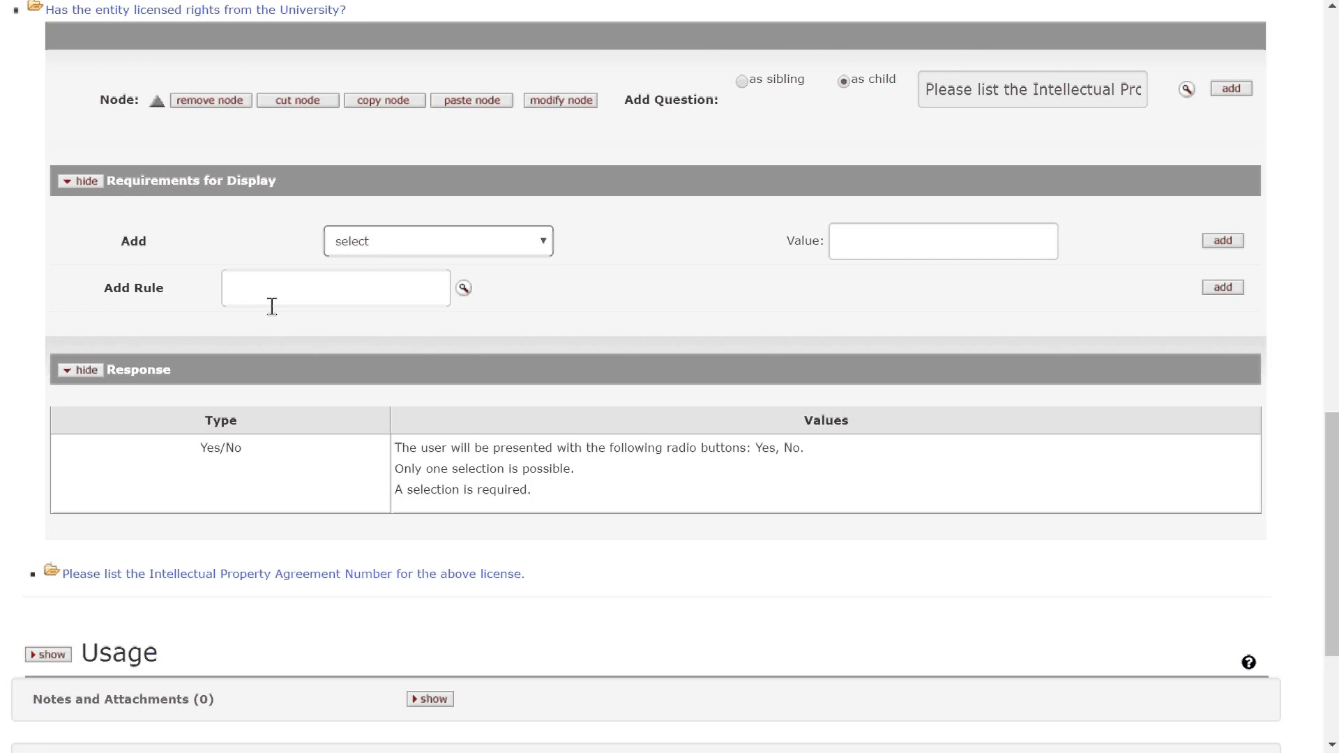
- Show the IP agreement child question only when the parent answer contains text 'Y'
{"action": "left_click", "coordinate": [272, 573]}
{"action": "scroll", "coordinate": [278, 462], "scroll_direction": "down", "scroll_amount": 4}
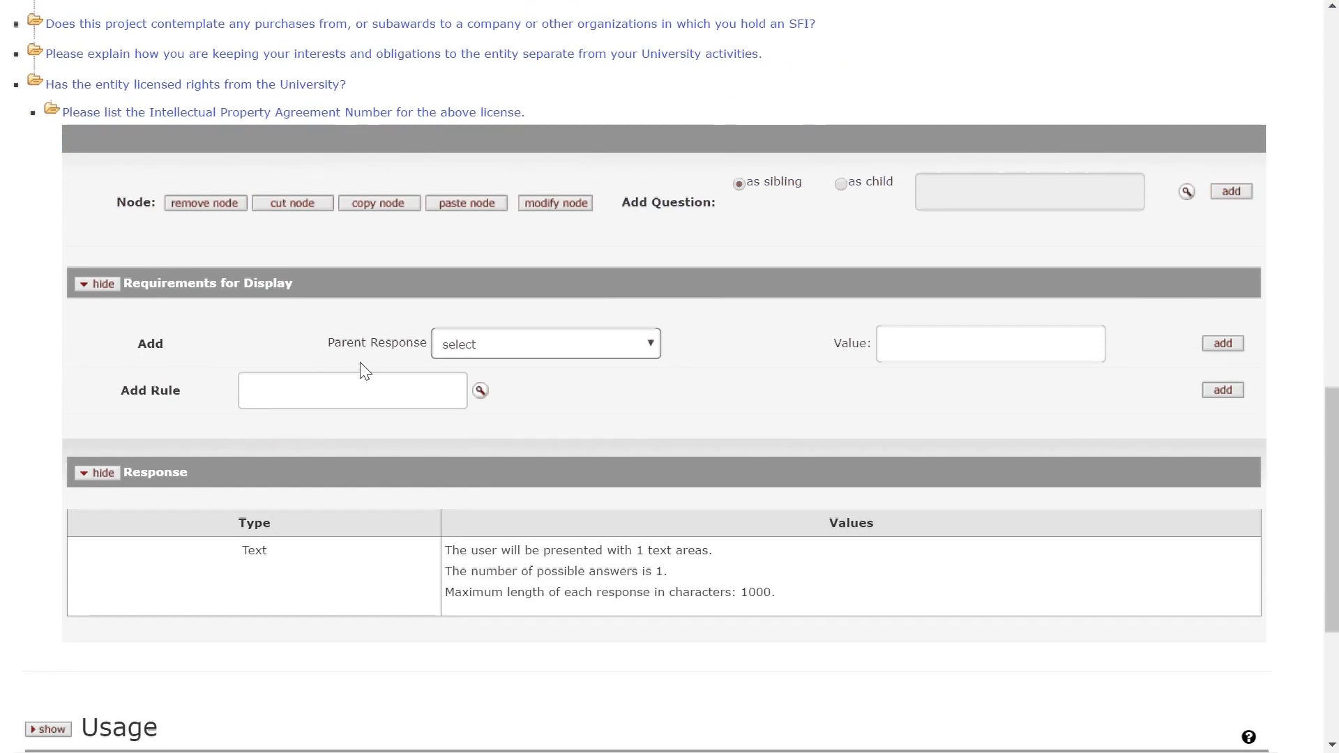
{"action": "left_click", "coordinate": [519, 343]}
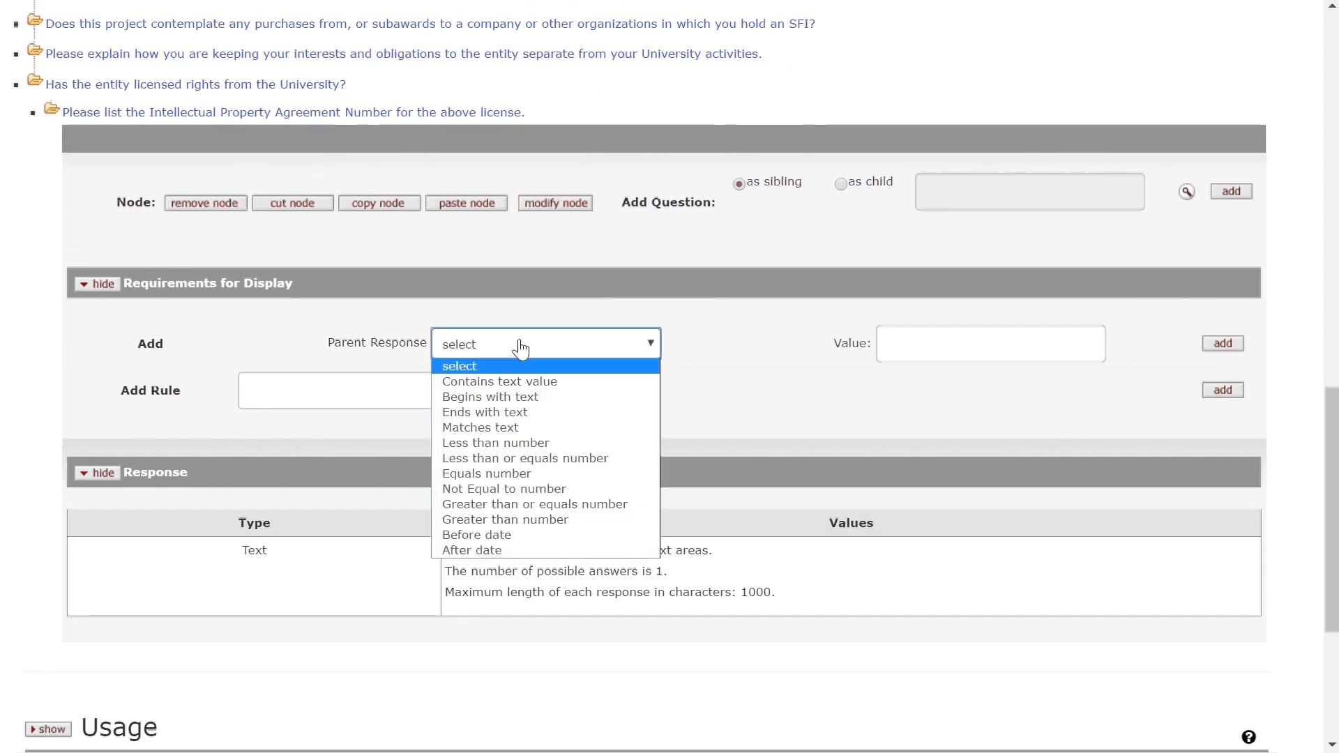
{"action": "left_click", "coordinate": [517, 382]}
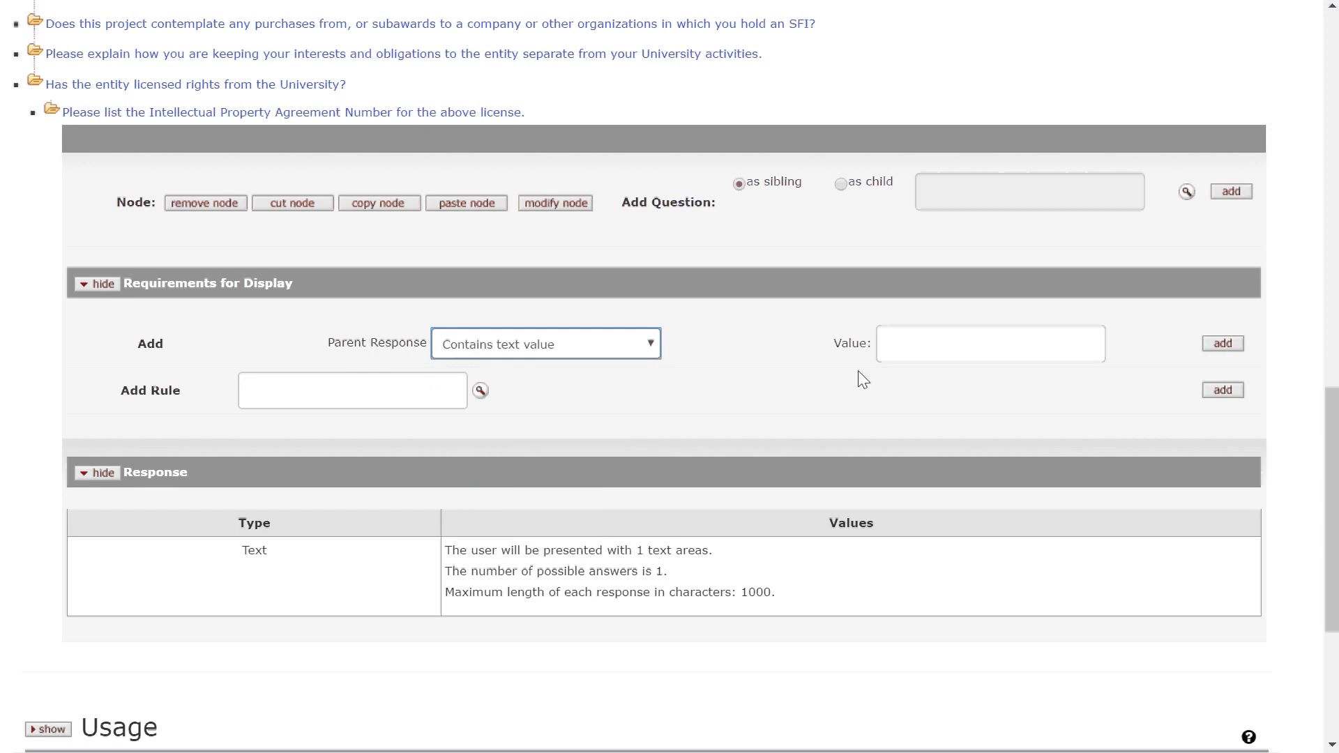
{"action": "left_click", "coordinate": [952, 357]}
{"action": "type", "text": "Y"}
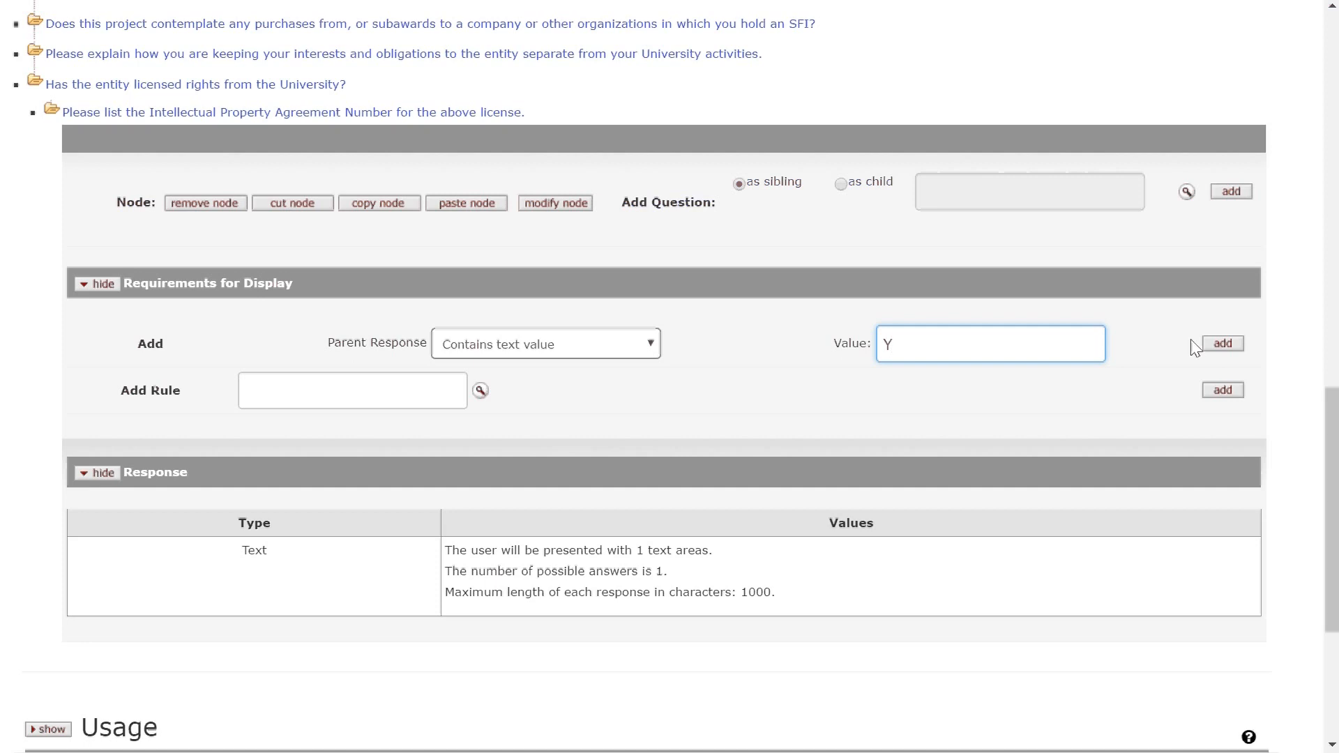
{"action": "left_click", "coordinate": [1223, 344]}
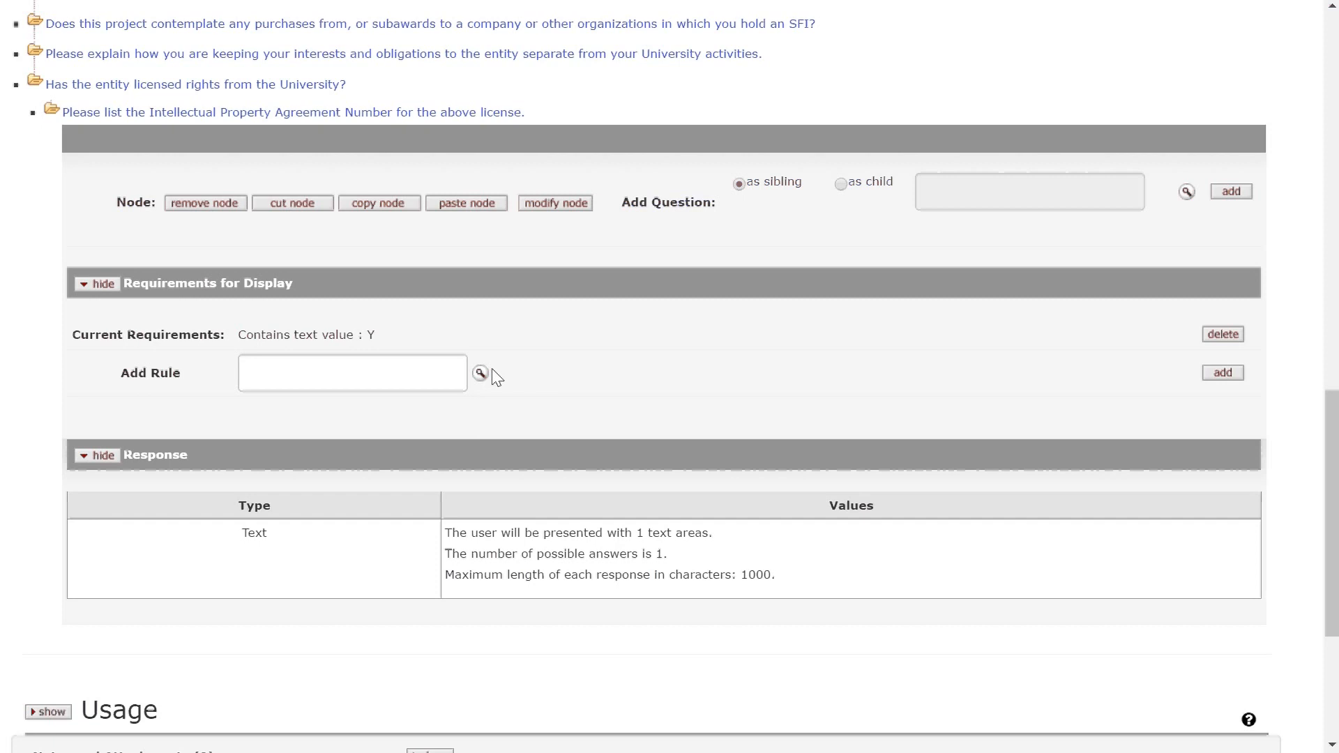
- Submit the updated questionnaire and return to the KRAD portal home page
{"action": "scroll", "coordinate": [547, 373], "scroll_direction": "down", "scroll_amount": 4}
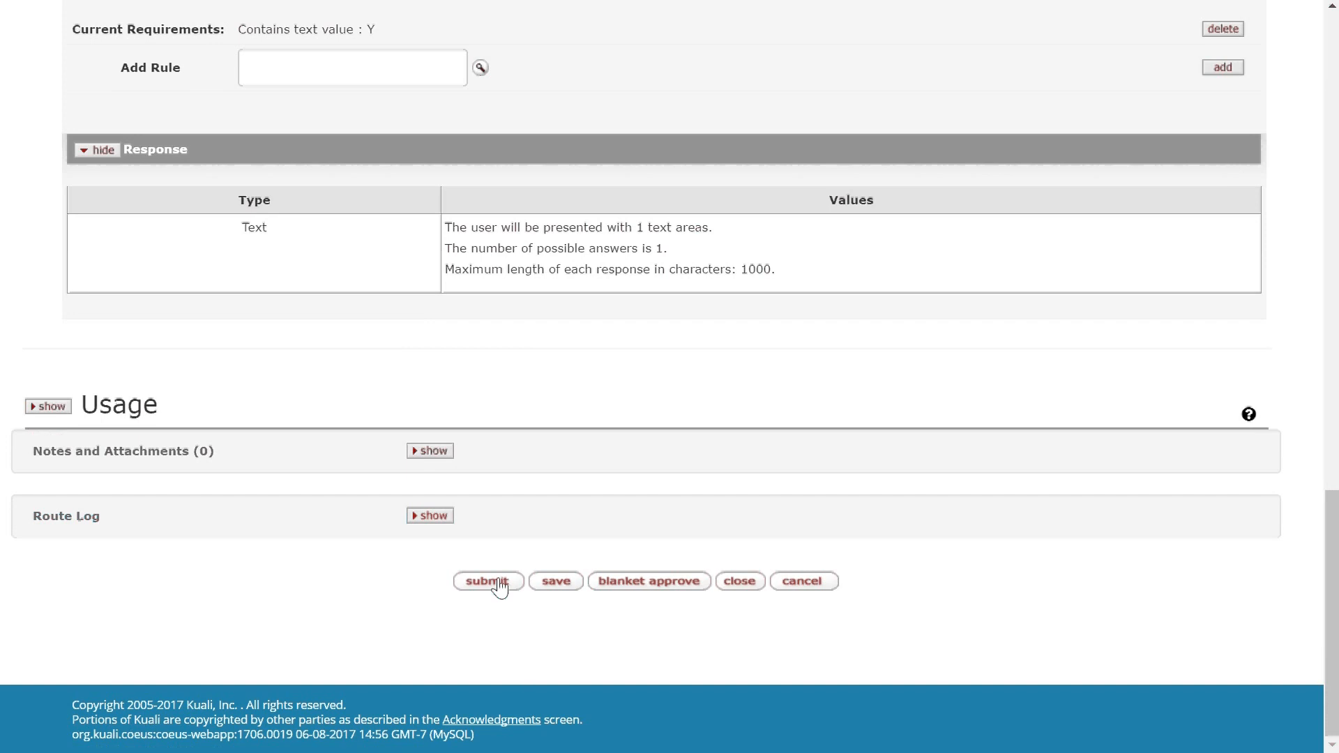
{"action": "left_click", "coordinate": [488, 581]}
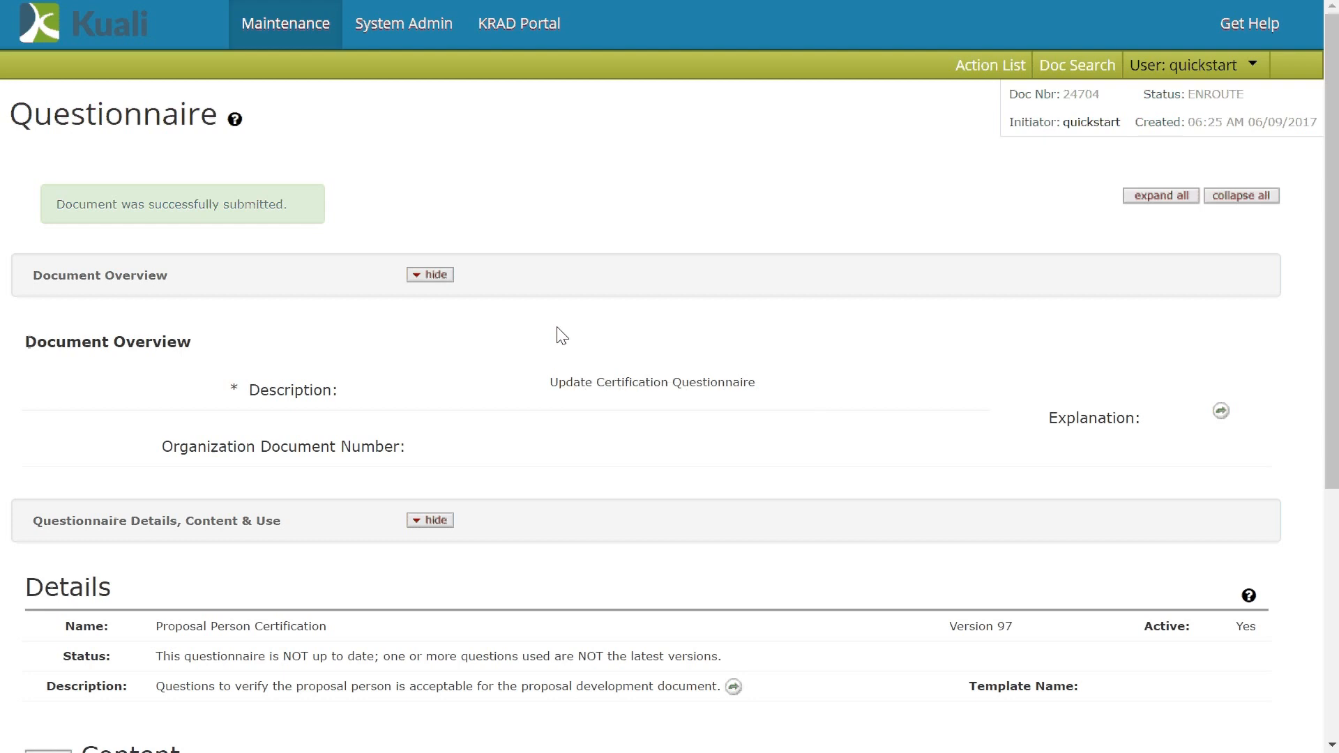
{"action": "left_click", "coordinate": [558, 34]}
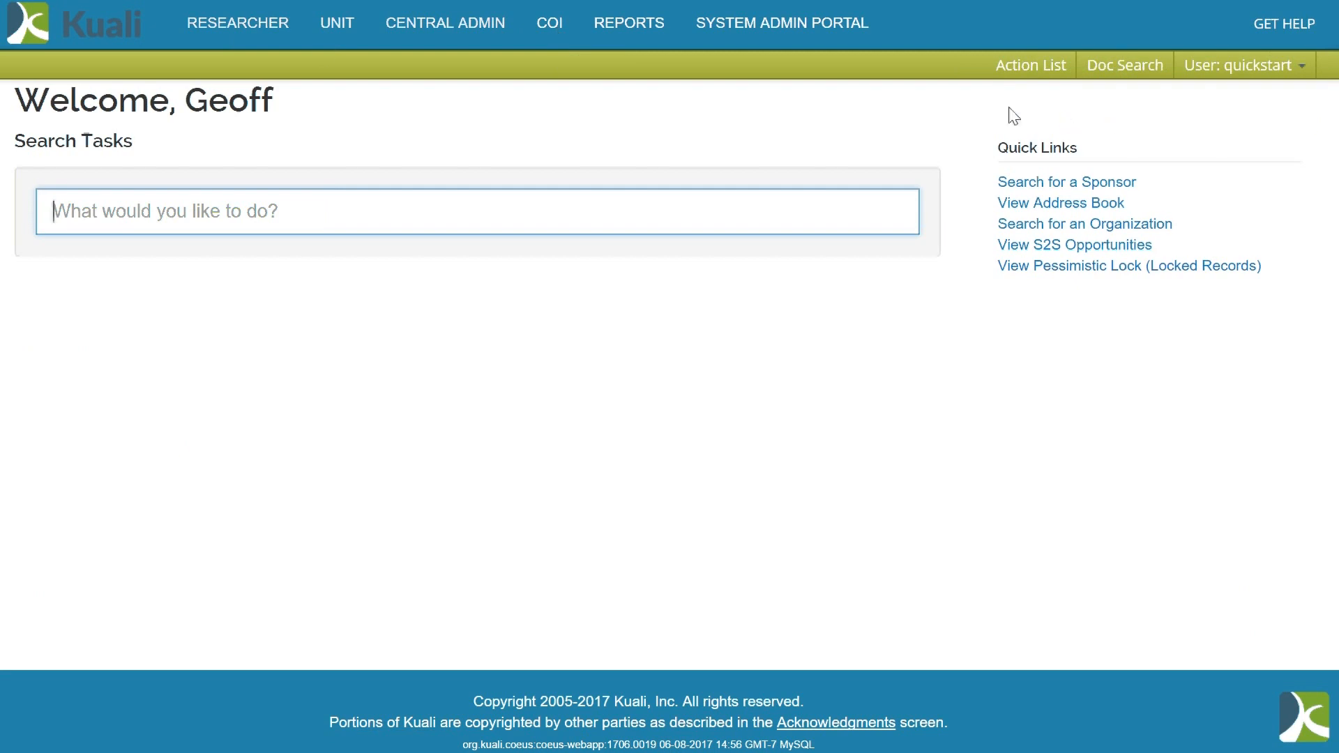
- Start a New proposal with a lead unit, activity type Research, dates 06/01/2017–06/30/2017
{"action": "left_click", "coordinate": [260, 26]}
{"action": "left_click", "coordinate": [255, 115]}
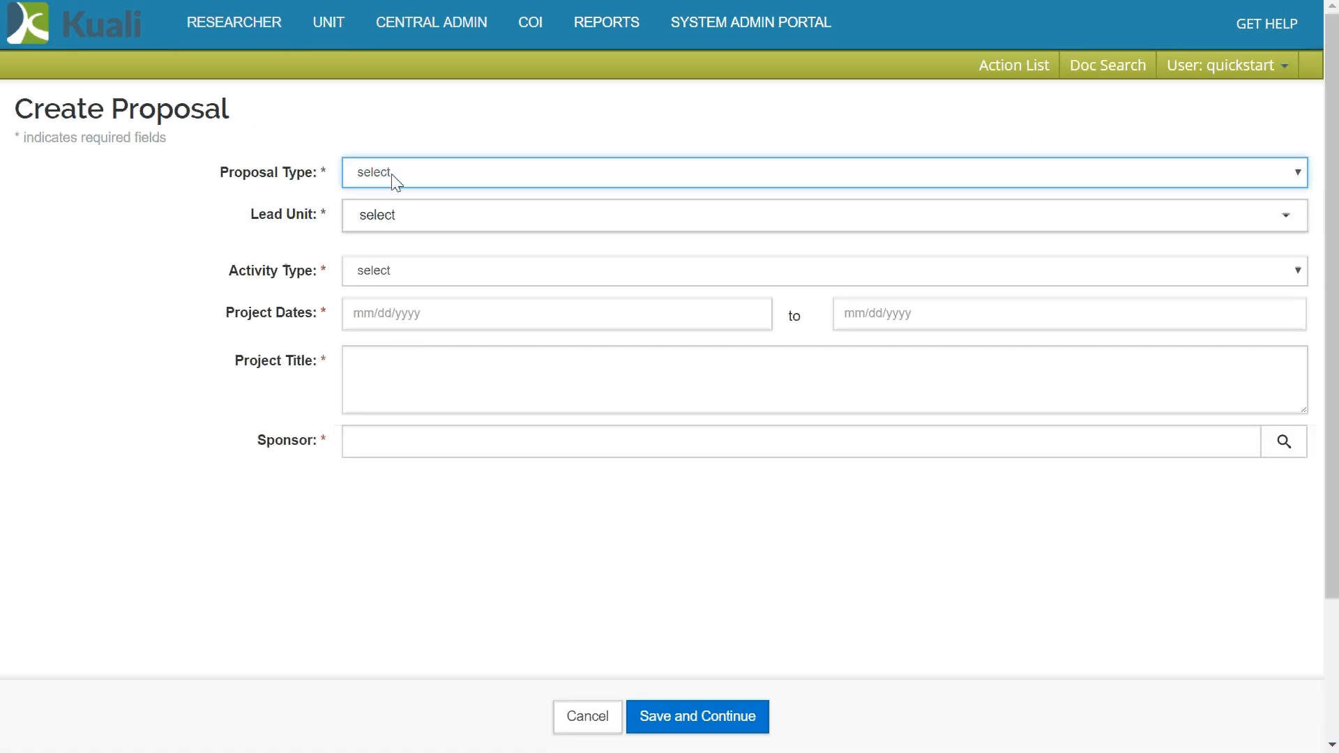
{"action": "left_click", "coordinate": [392, 175]}
{"action": "left_click", "coordinate": [369, 274]}
{"action": "left_click", "coordinate": [383, 216]}
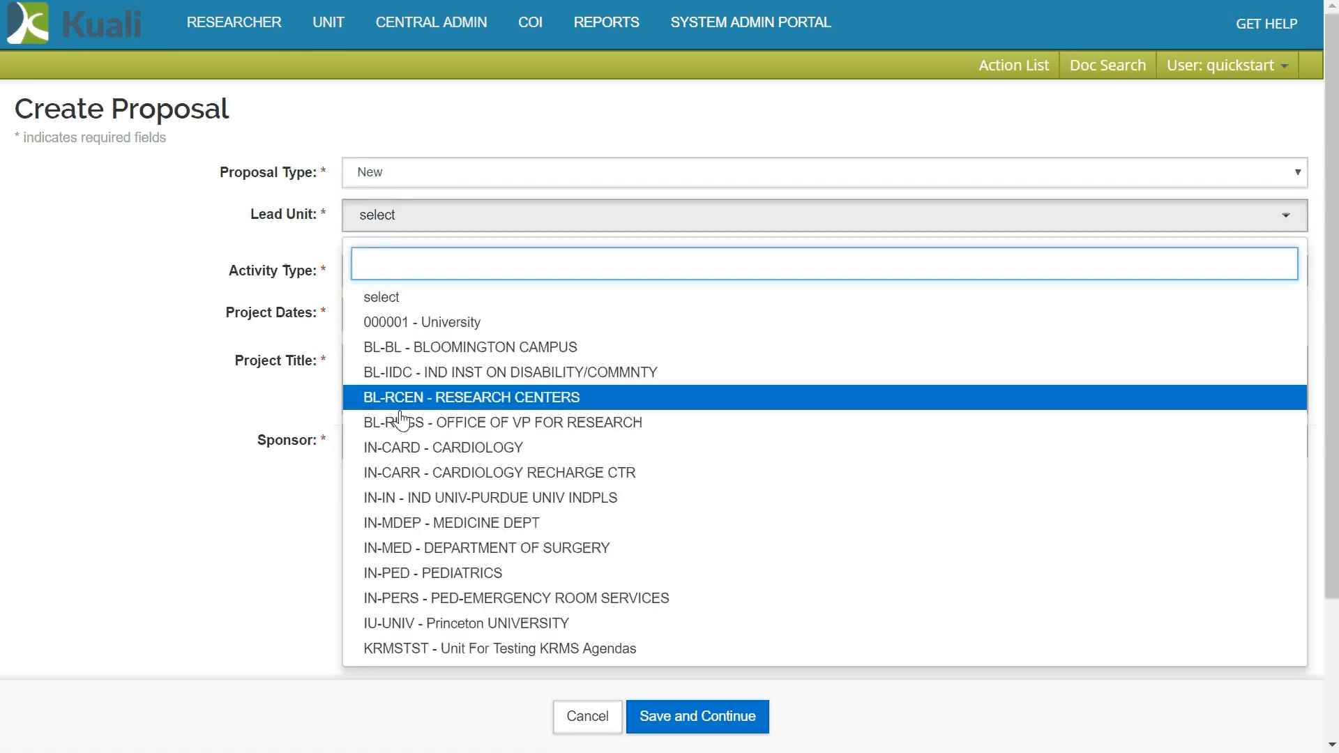
{"action": "left_click", "coordinate": [400, 421]}
{"action": "left_click", "coordinate": [374, 274]}
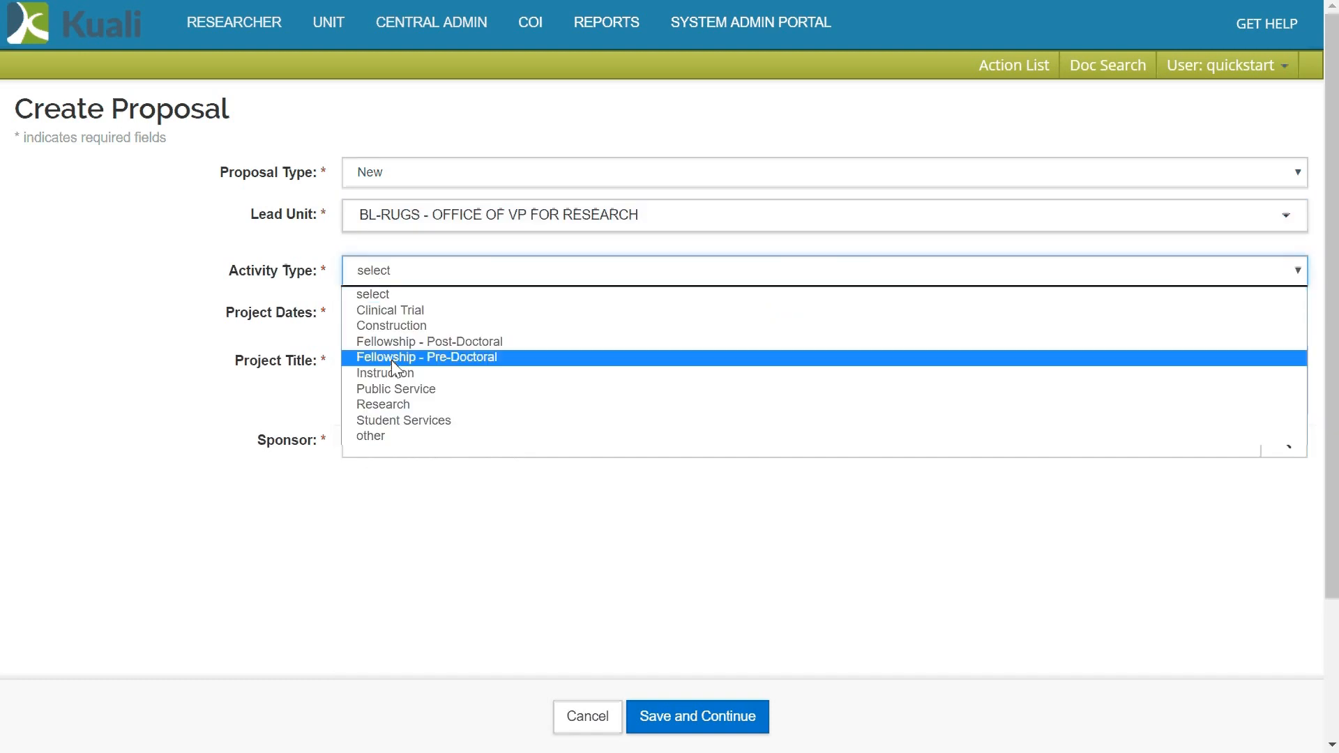
{"action": "left_click", "coordinate": [390, 410]}
{"action": "left_click", "coordinate": [428, 311]}
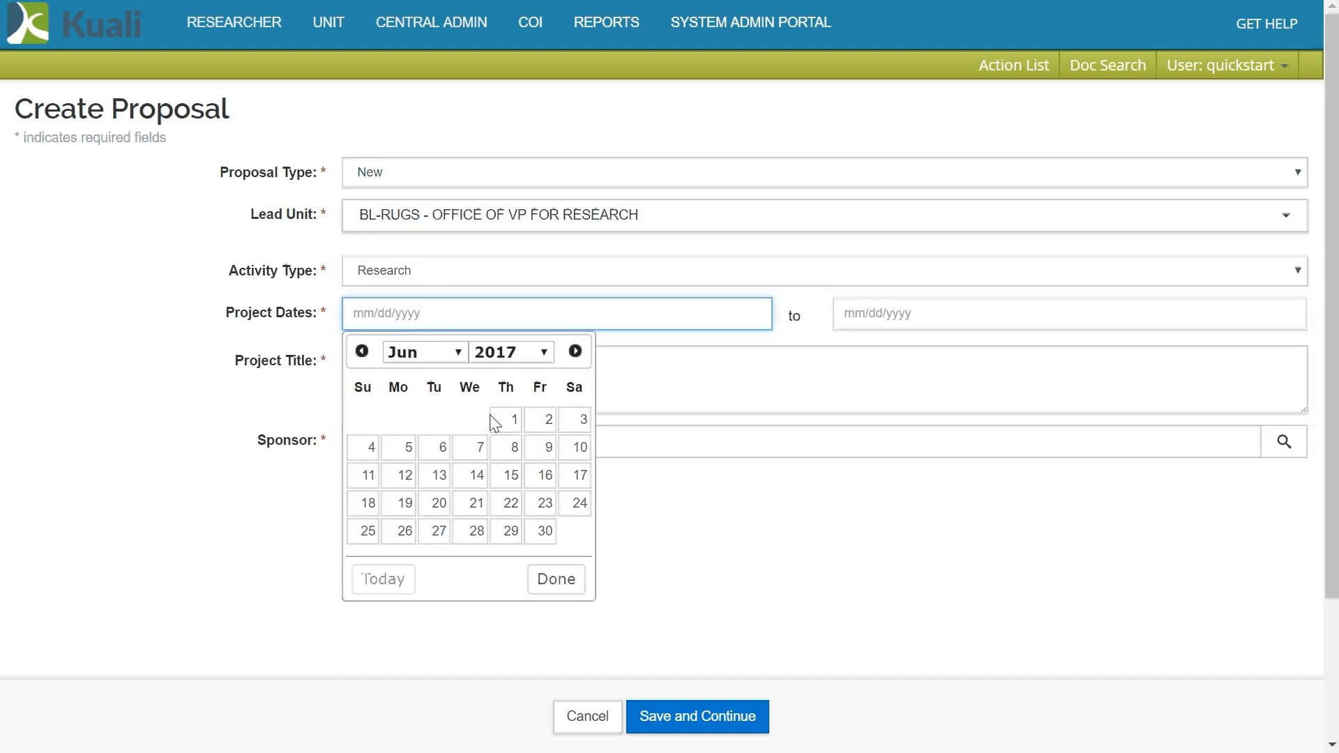
{"action": "left_click", "coordinate": [506, 420]}
{"action": "left_click", "coordinate": [930, 313]}
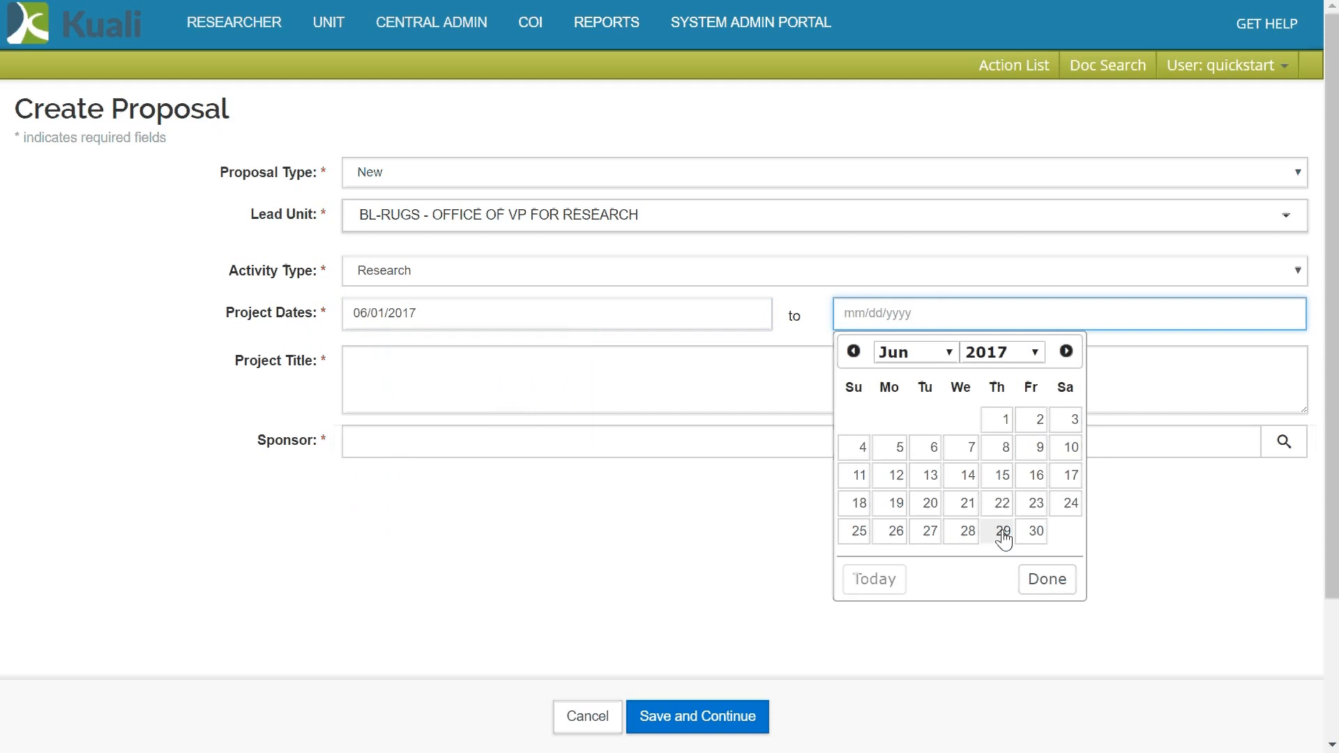
{"action": "left_click", "coordinate": [1033, 532]}
- Title the proposal 'Demo Certification Change', set sponsor NIH, and save it
{"action": "left_click", "coordinate": [449, 394]}
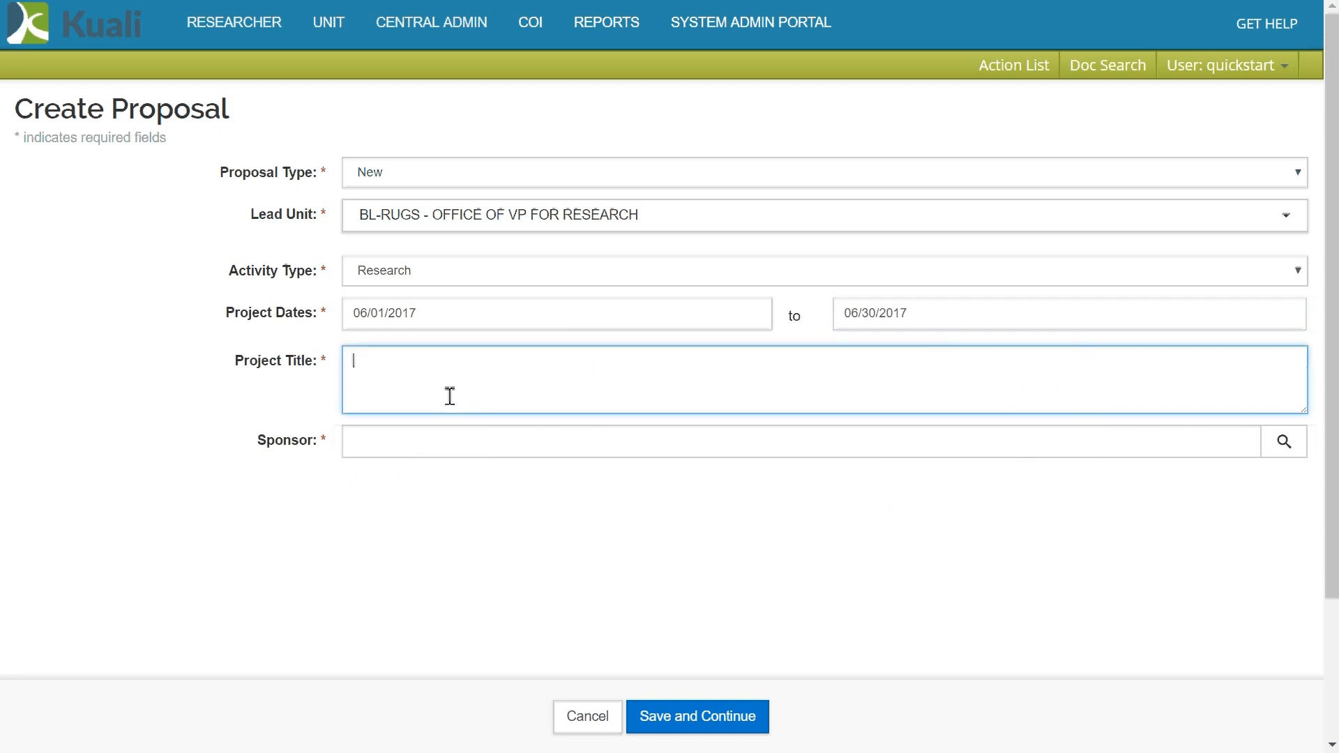
{"action": "type", "text": "Demo Certification Change"}
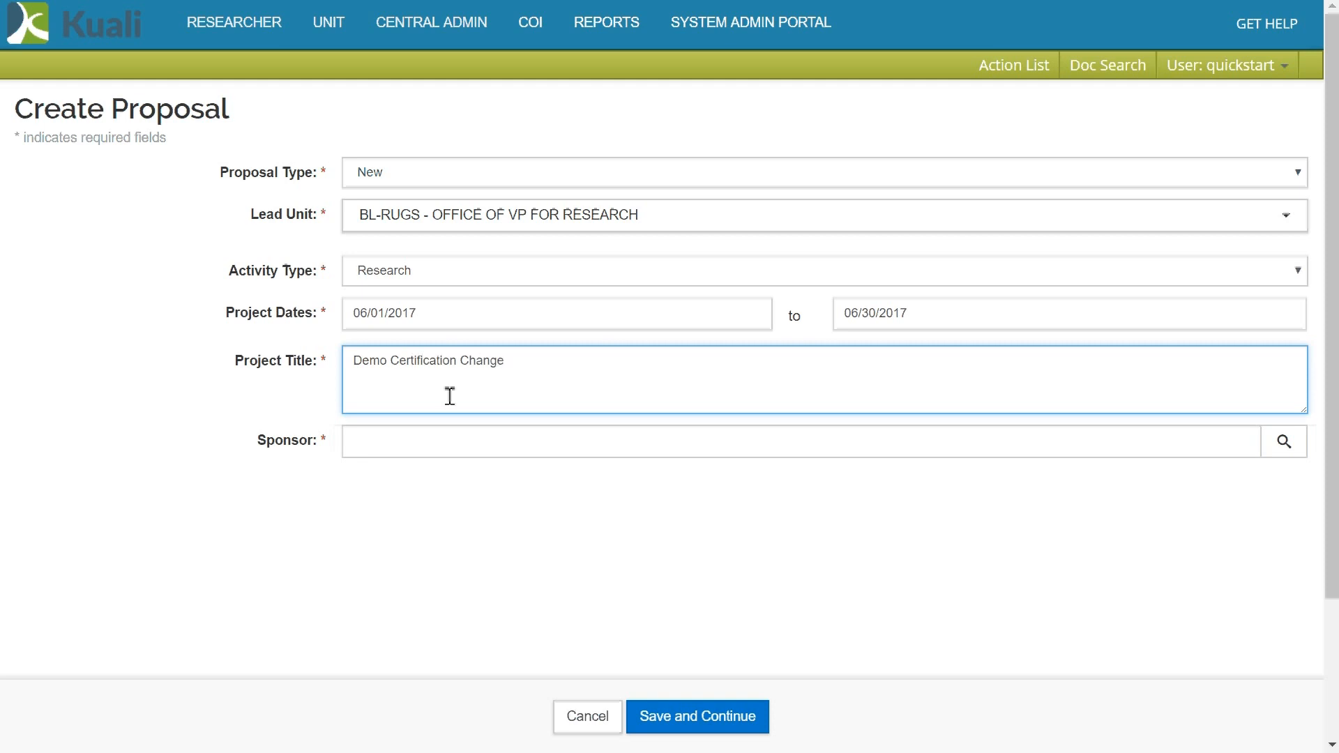
{"action": "left_click", "coordinate": [458, 432]}
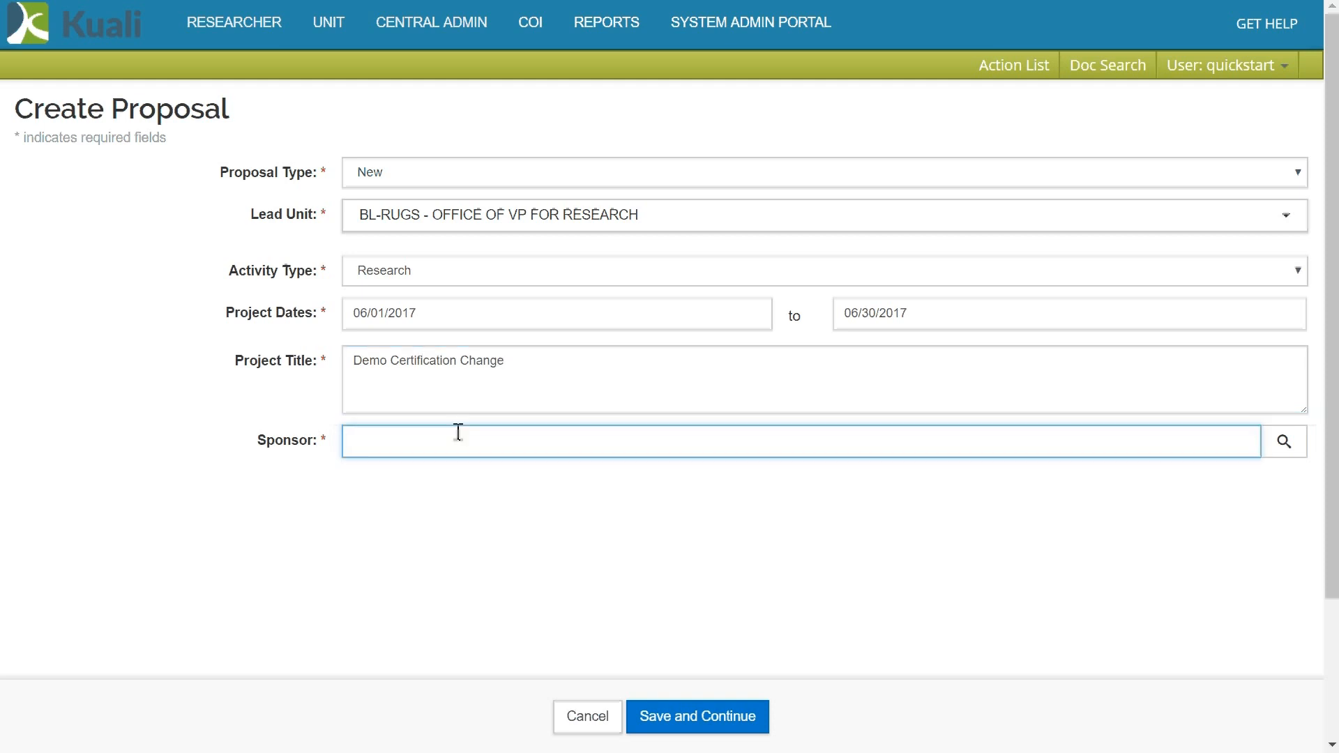
{"action": "type", "text": "NIH"}
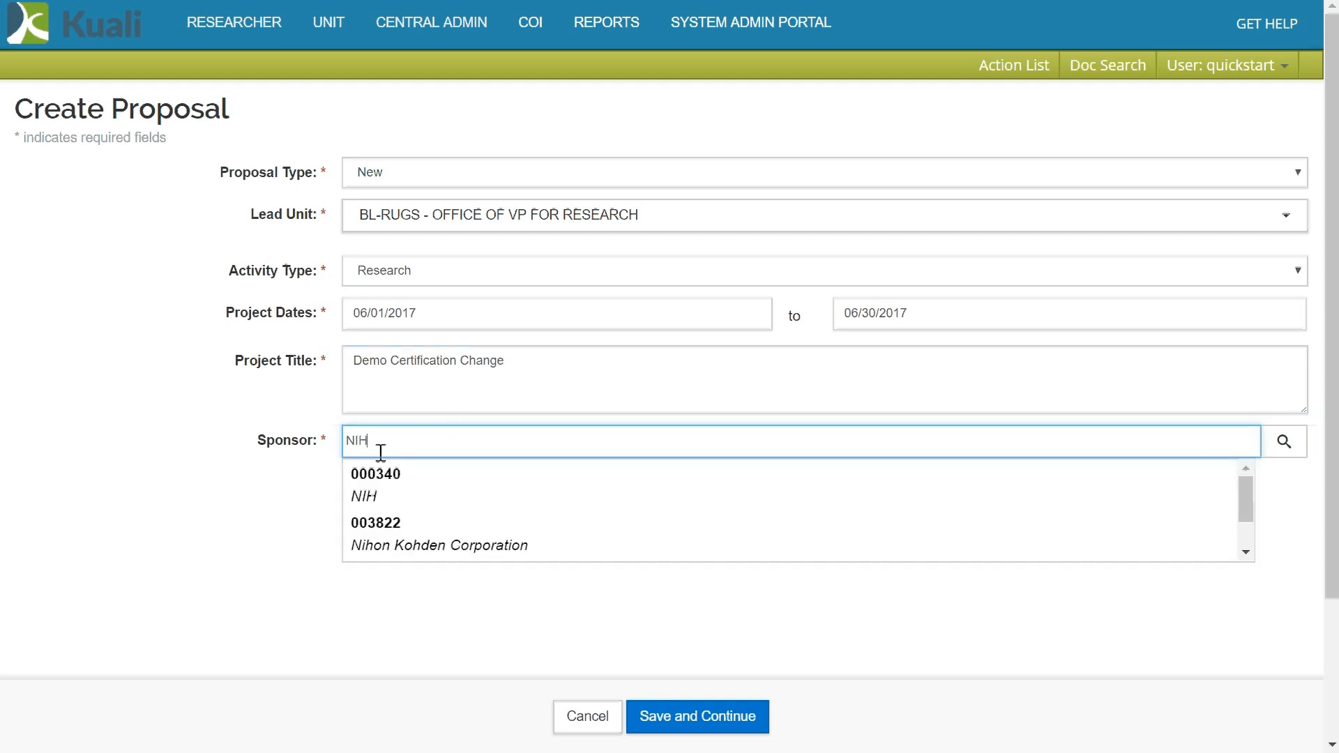
{"action": "left_click", "coordinate": [383, 493]}
{"action": "left_click", "coordinate": [713, 728]}
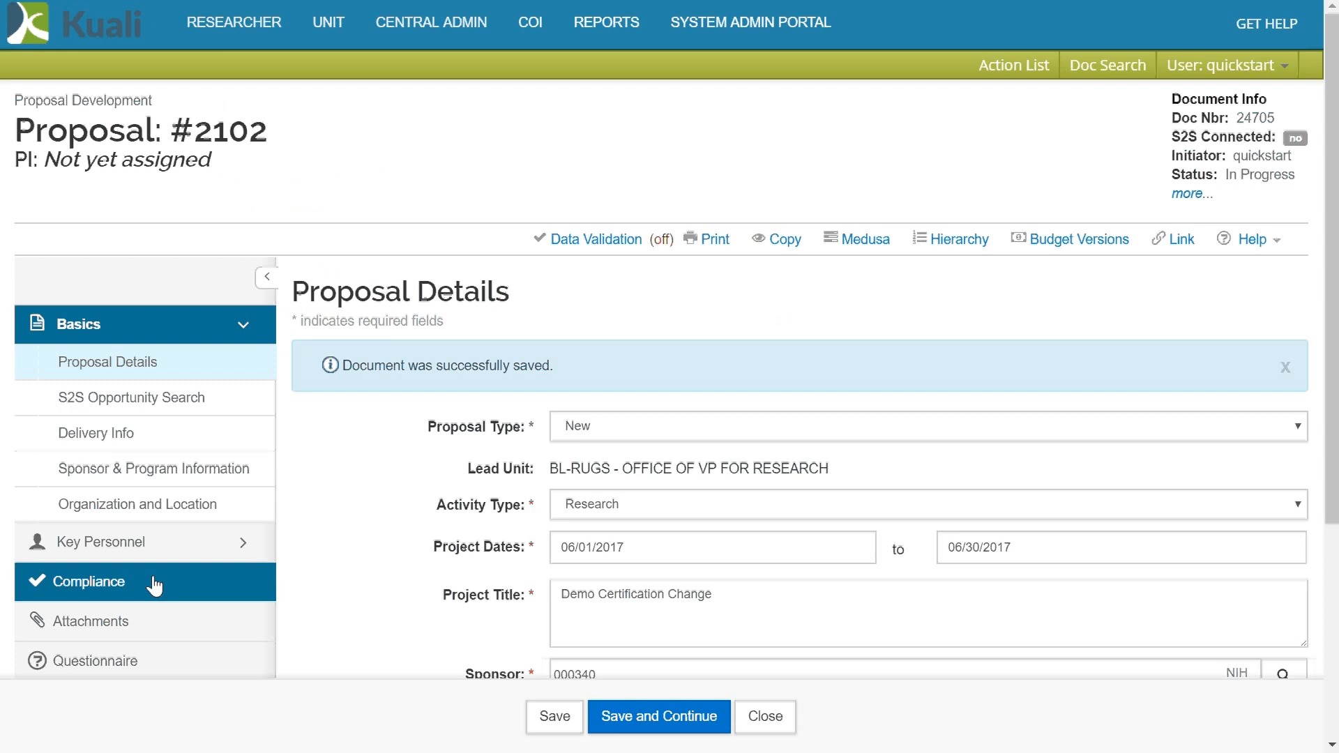
- Open Key Personnel and search for an employee by user name
{"action": "left_click", "coordinate": [111, 547]}
{"action": "left_click", "coordinate": [110, 589]}
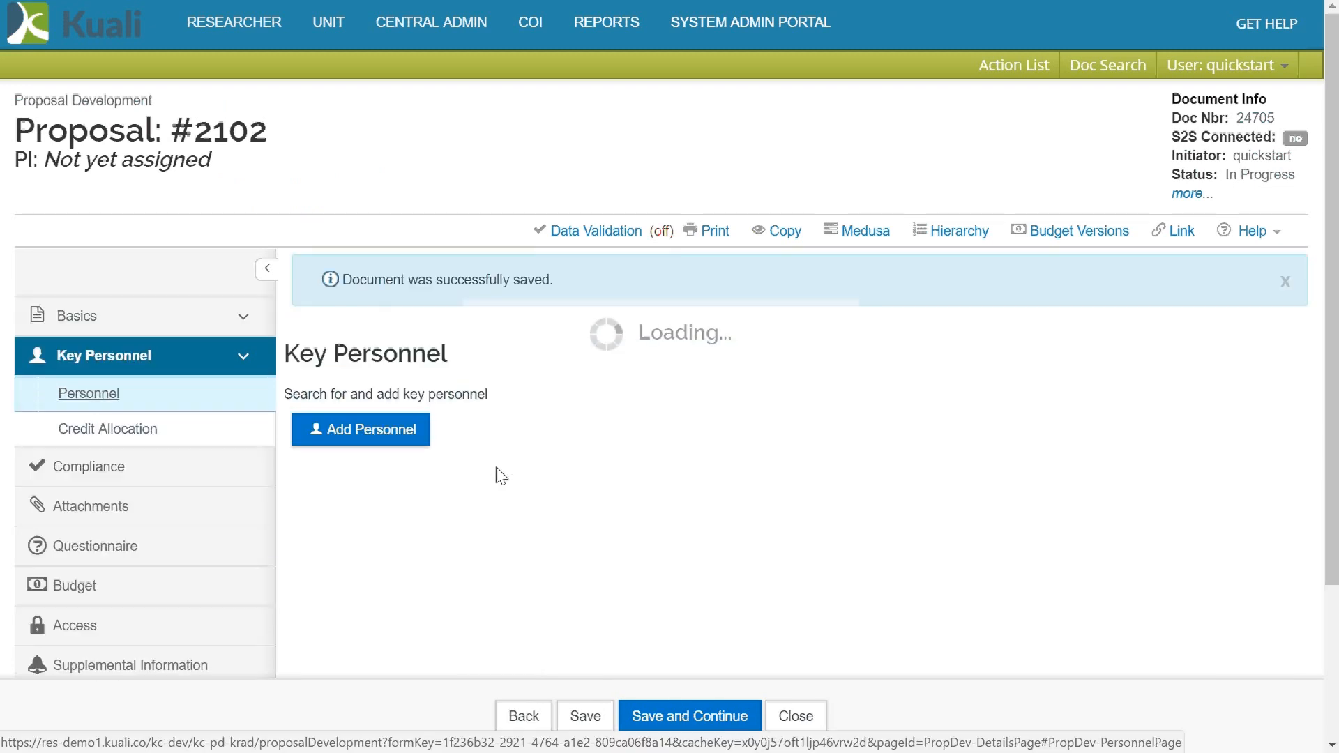
{"action": "left_click", "coordinate": [364, 435]}
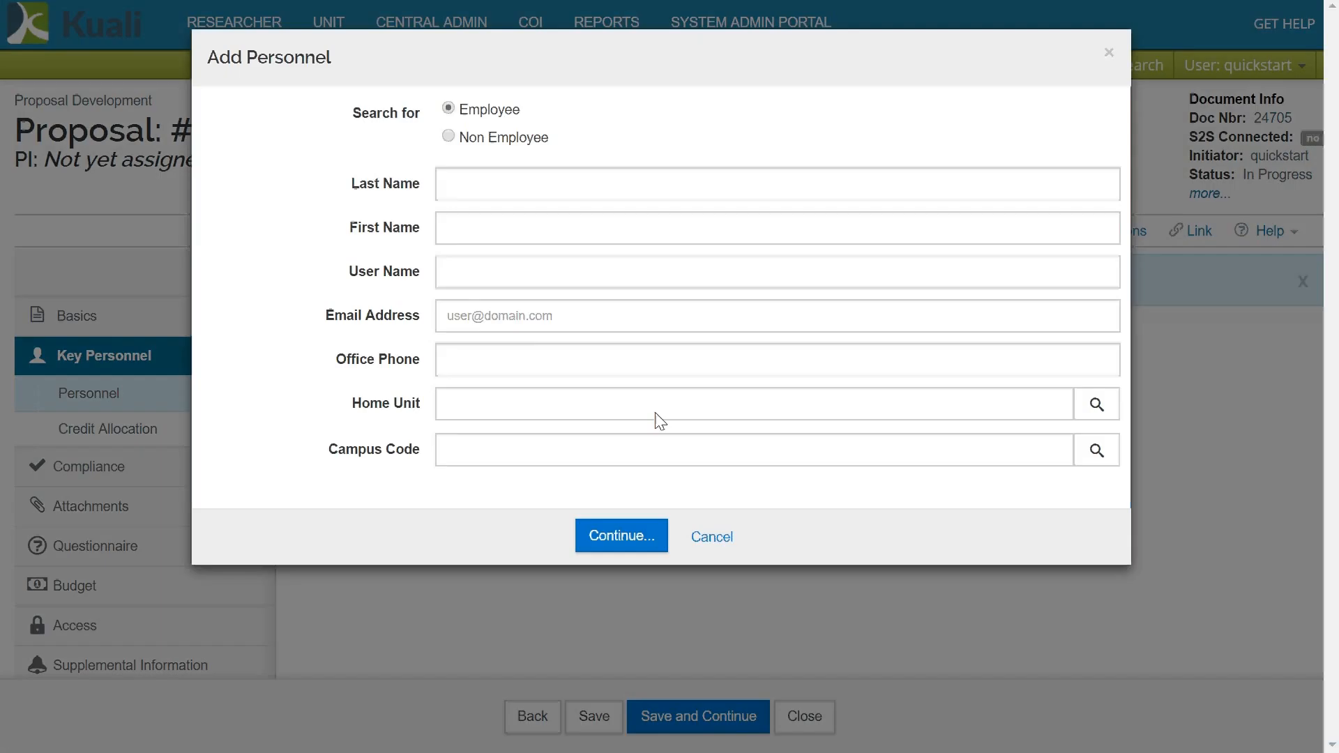
{"action": "left_click", "coordinate": [490, 273]}
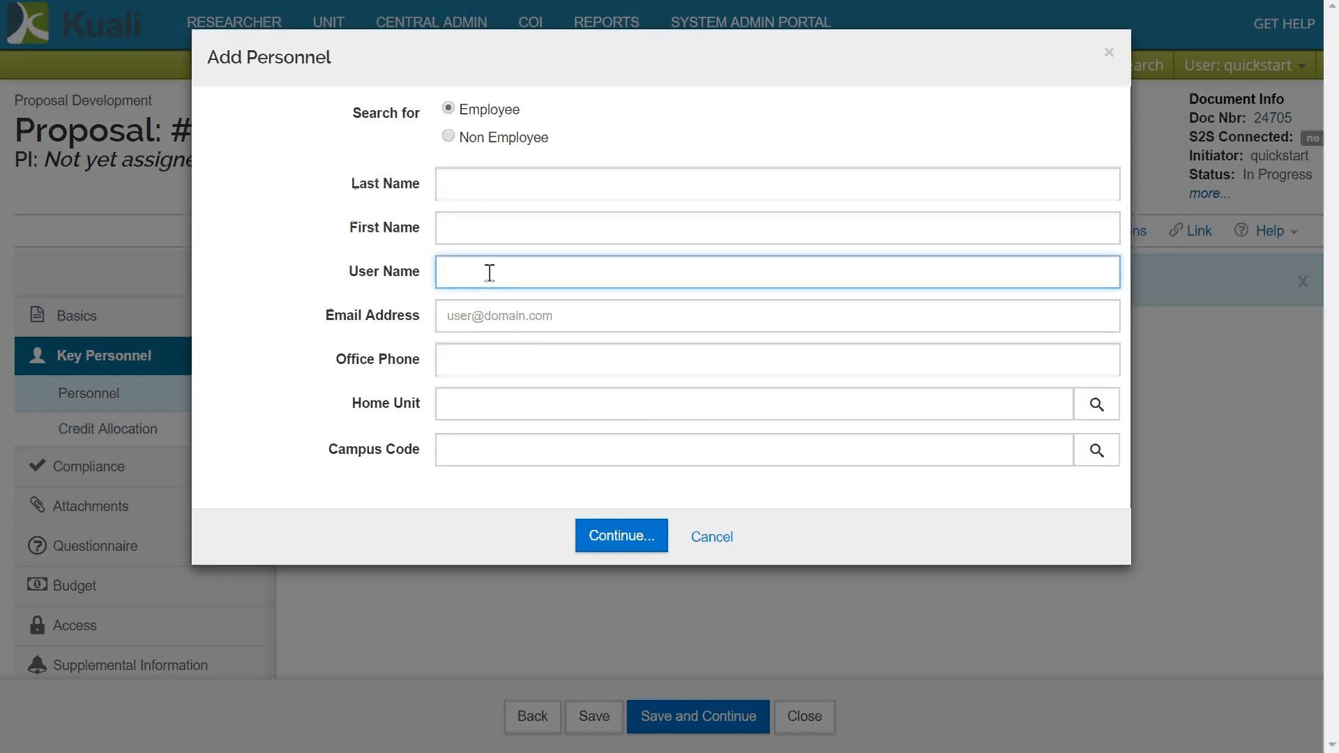
{"action": "type", "text": "chew"}
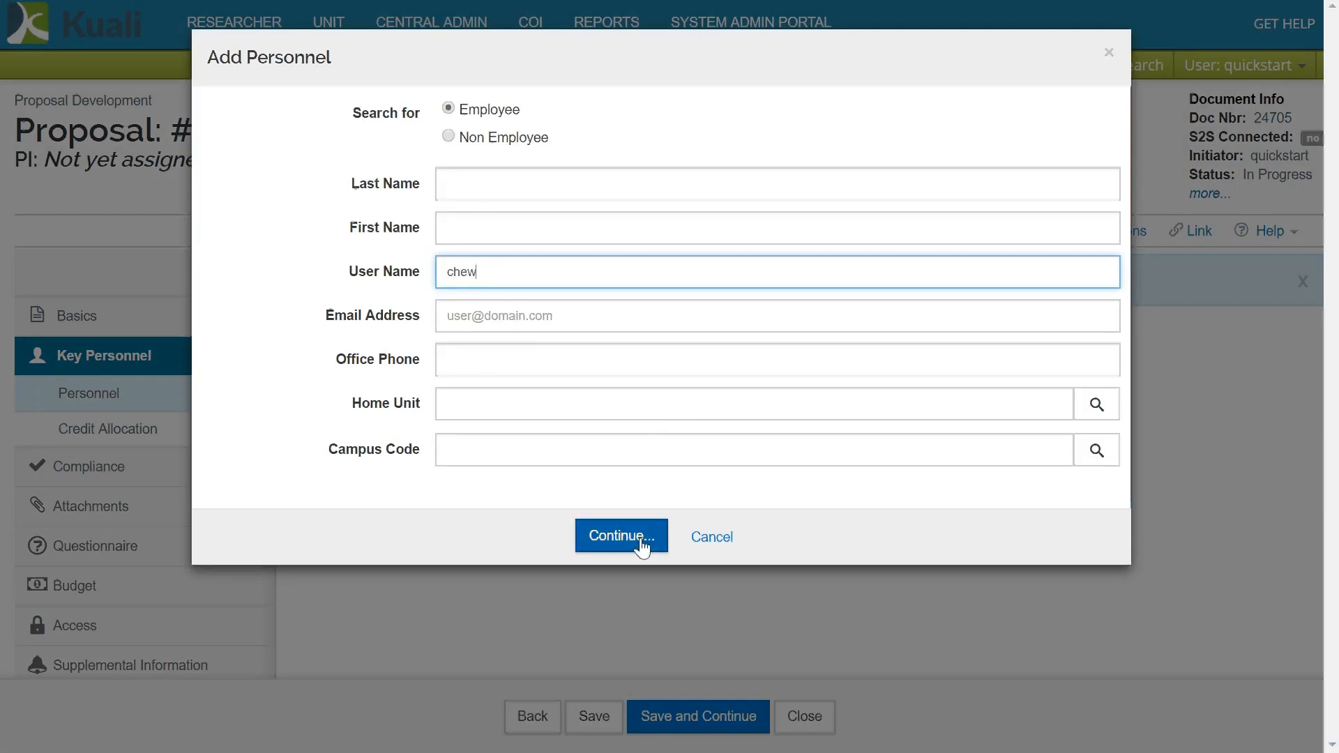
{"action": "left_click", "coordinate": [641, 540]}
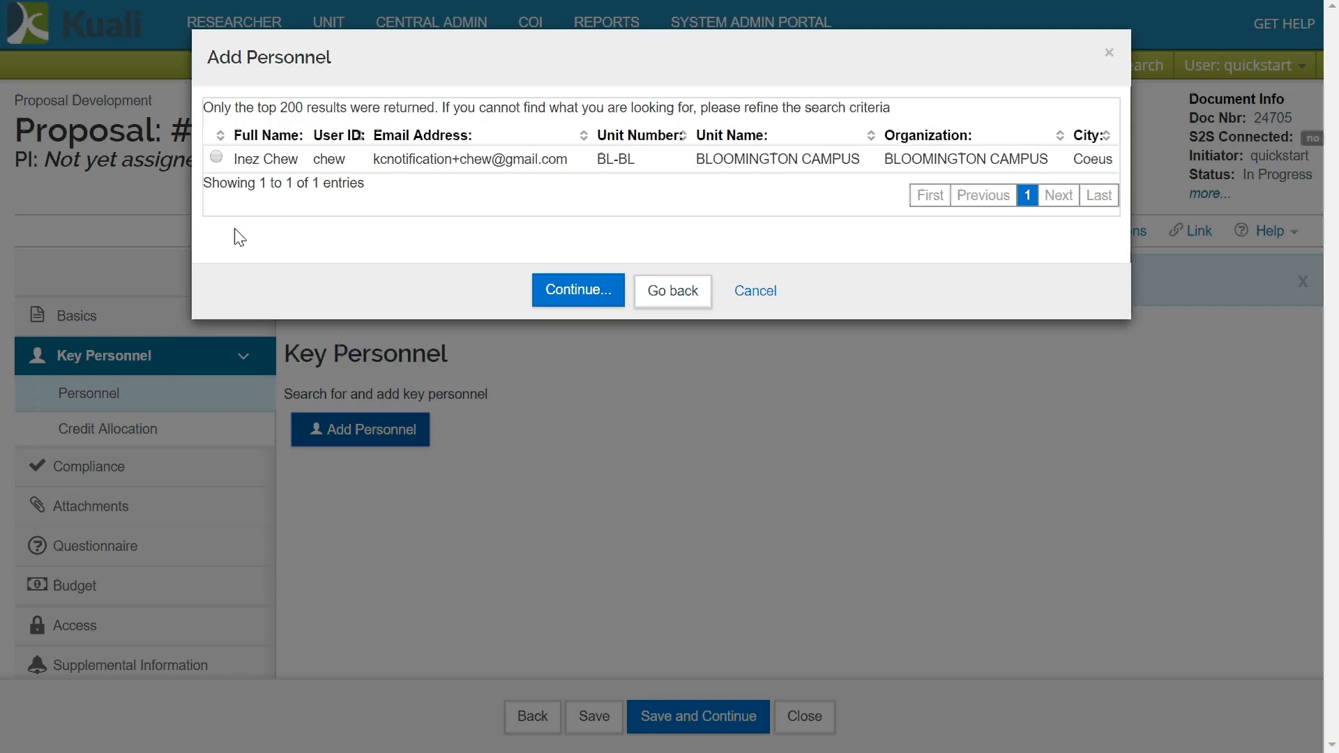
- Add the found employee with the PI/Contact role and expand their details
{"action": "left_click", "coordinate": [216, 157]}
{"action": "left_click", "coordinate": [592, 299]}
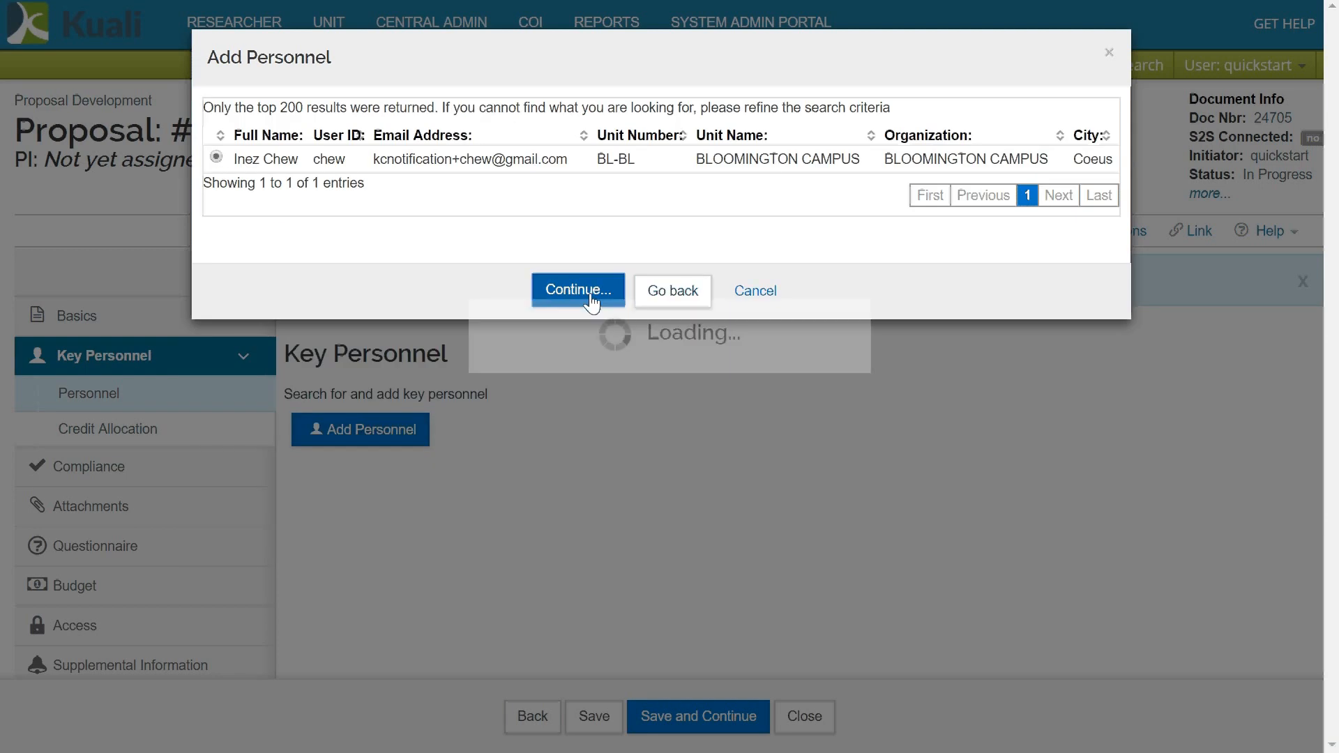
{"action": "left_click", "coordinate": [595, 366]}
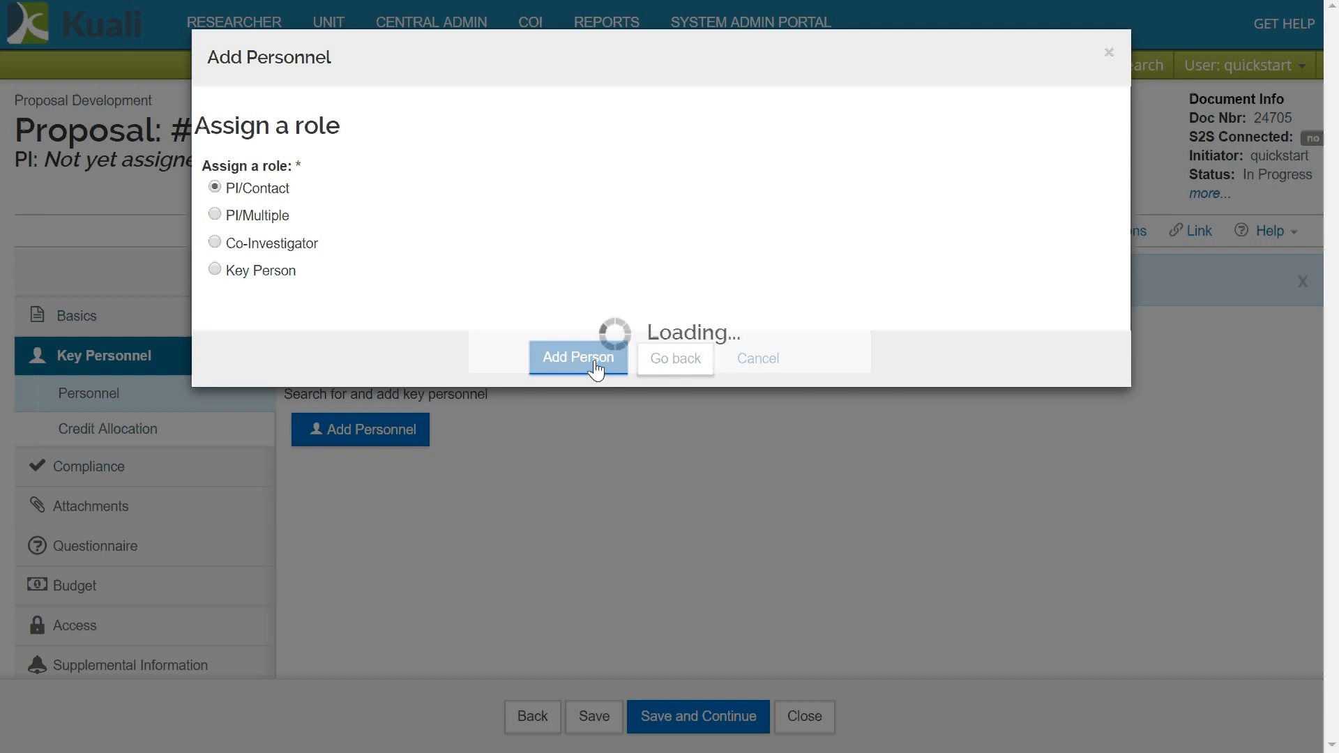
{"action": "scroll", "coordinate": [600, 370], "scroll_direction": "down", "scroll_amount": 3}
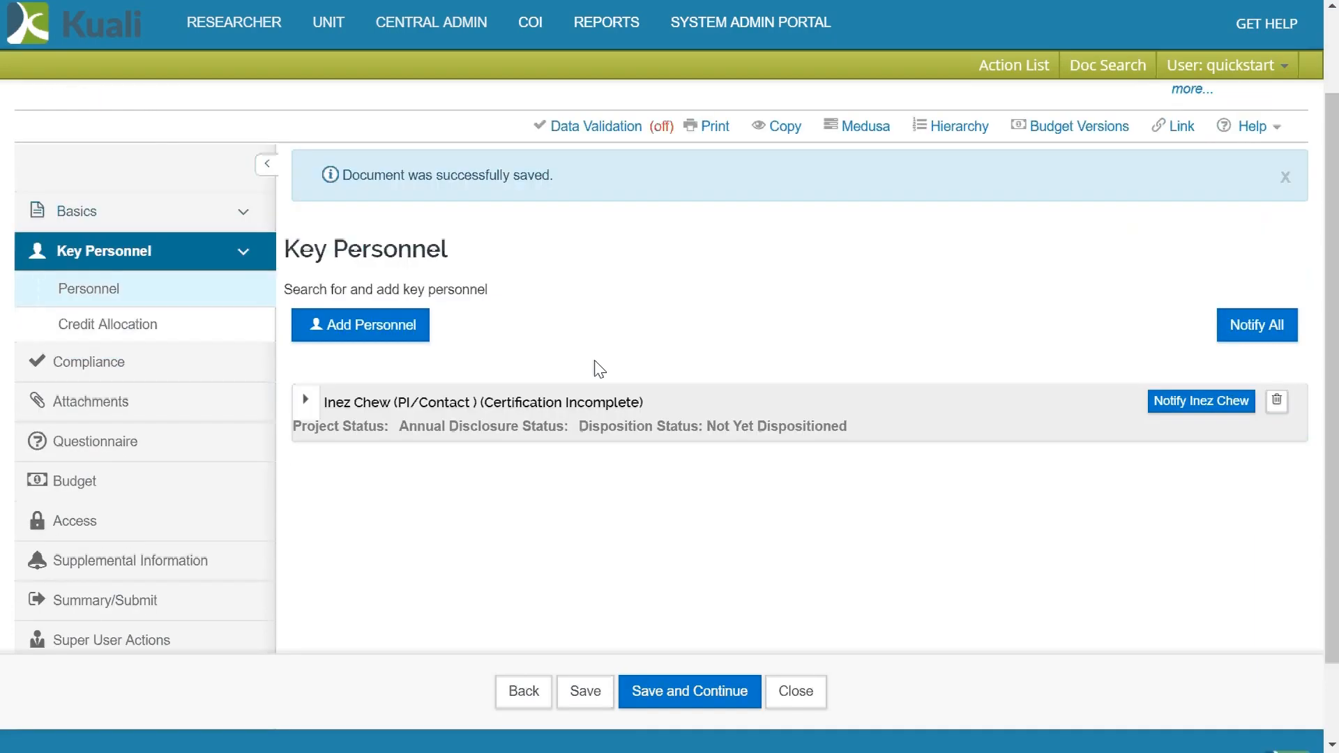
{"action": "left_click", "coordinate": [305, 307]}
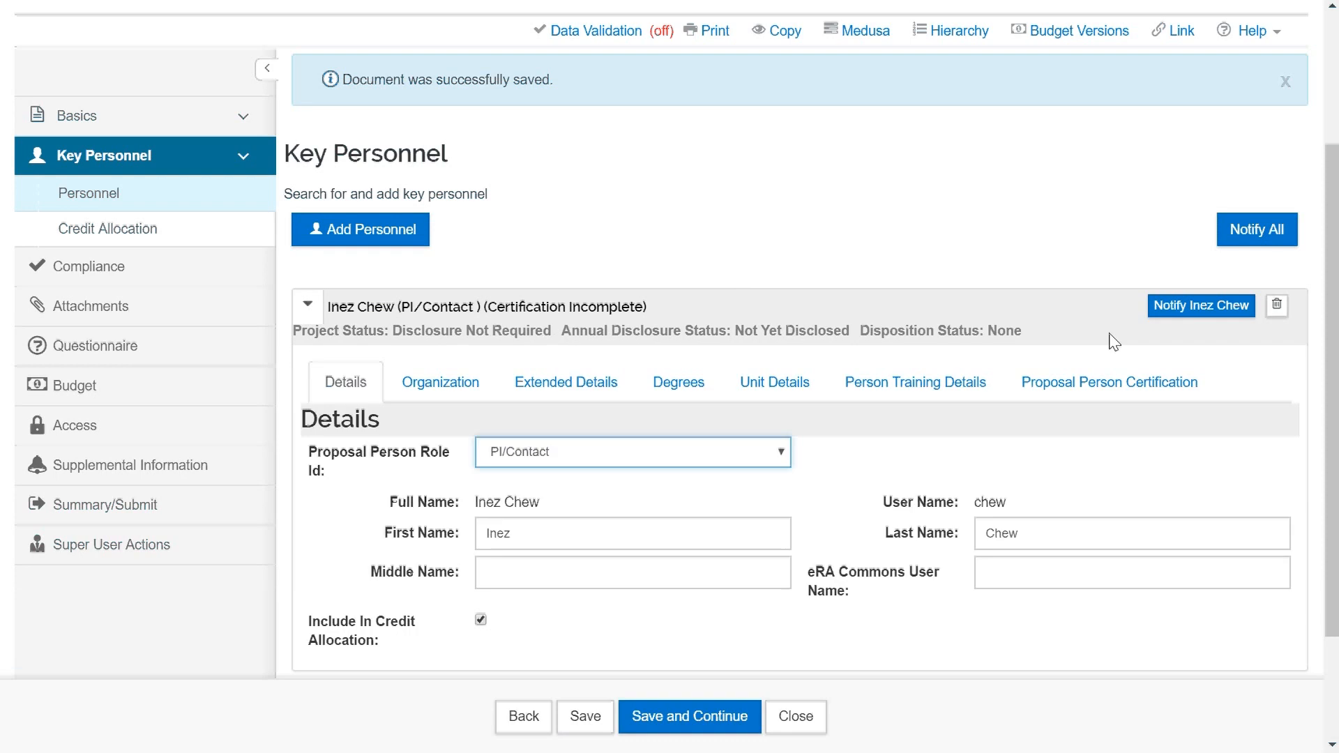
- In the person's Proposal Person Certification, answer Yes to the licensed-rights question
{"action": "left_click", "coordinate": [1128, 380]}
{"action": "scroll", "coordinate": [832, 279], "scroll_direction": "down", "scroll_amount": 10}
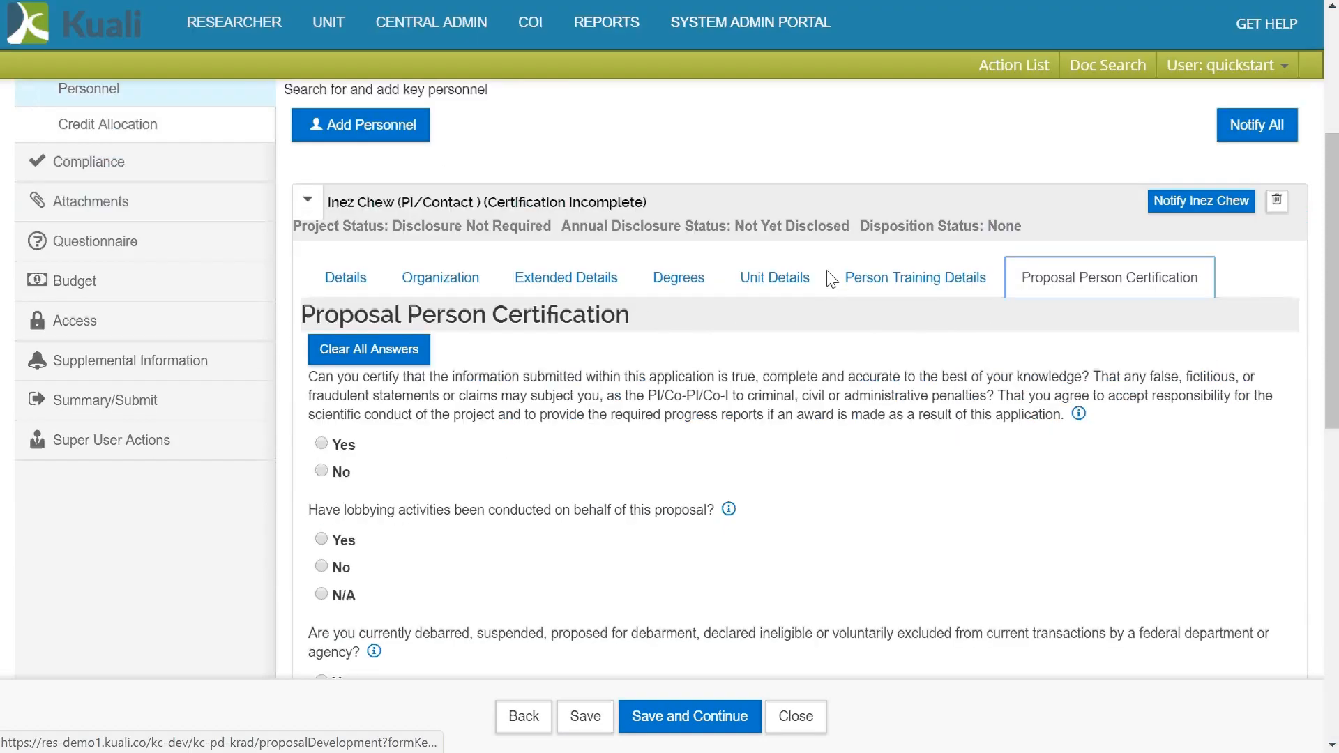
{"action": "scroll", "coordinate": [832, 279], "scroll_direction": "down", "scroll_amount": 2}
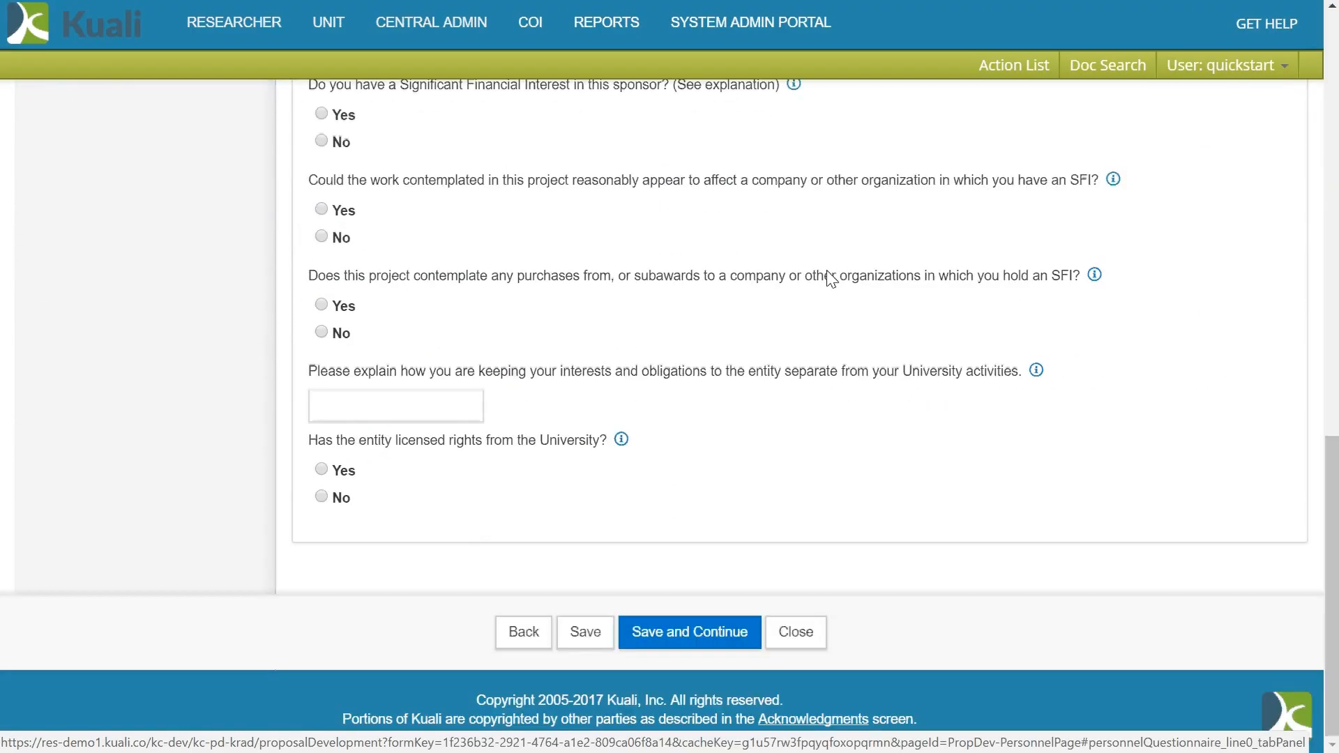
{"action": "left_click", "coordinate": [621, 440]}
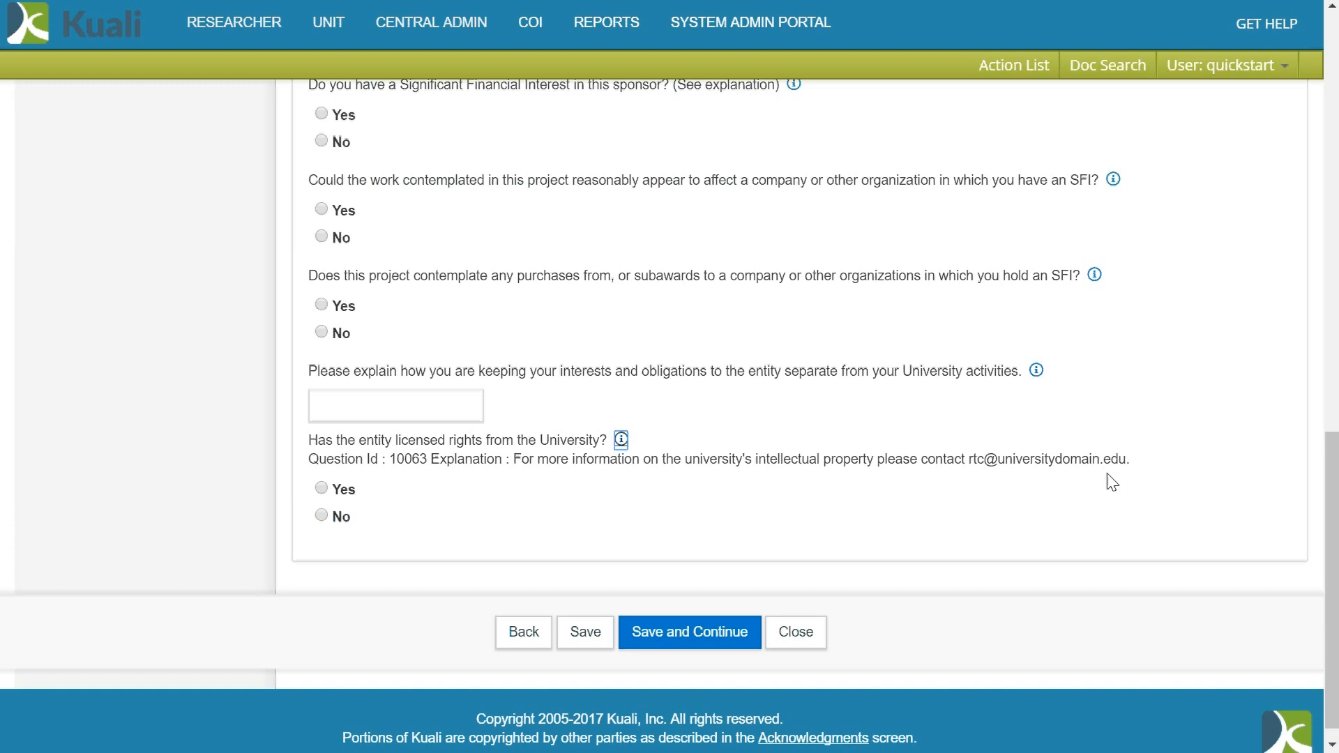
{"action": "left_click", "coordinate": [321, 488]}
{"action": "scroll", "coordinate": [594, 416], "scroll_direction": "down", "scroll_amount": 2}
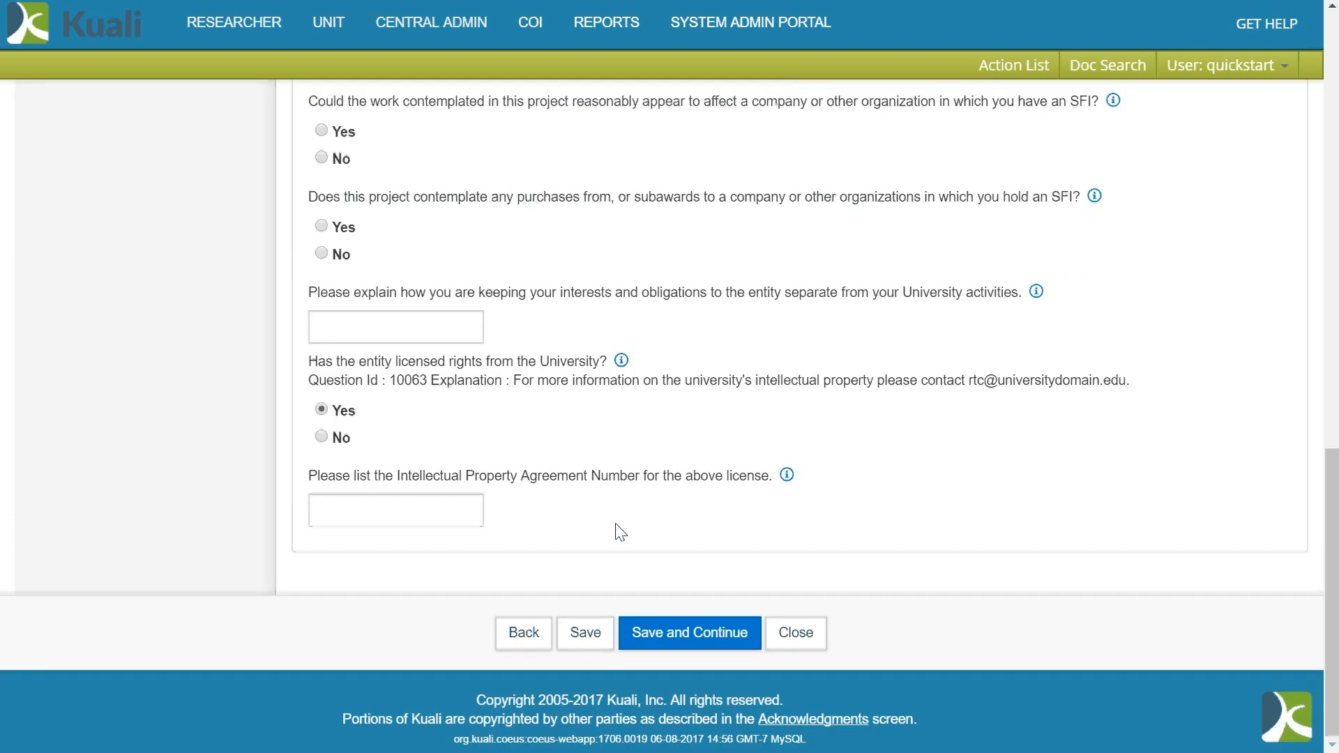
- Enter '123dkr6, 1kdu483, kd94729d, dkyw91' as the Intellectual Property Agreement Numbers
{"action": "left_click", "coordinate": [432, 515]}
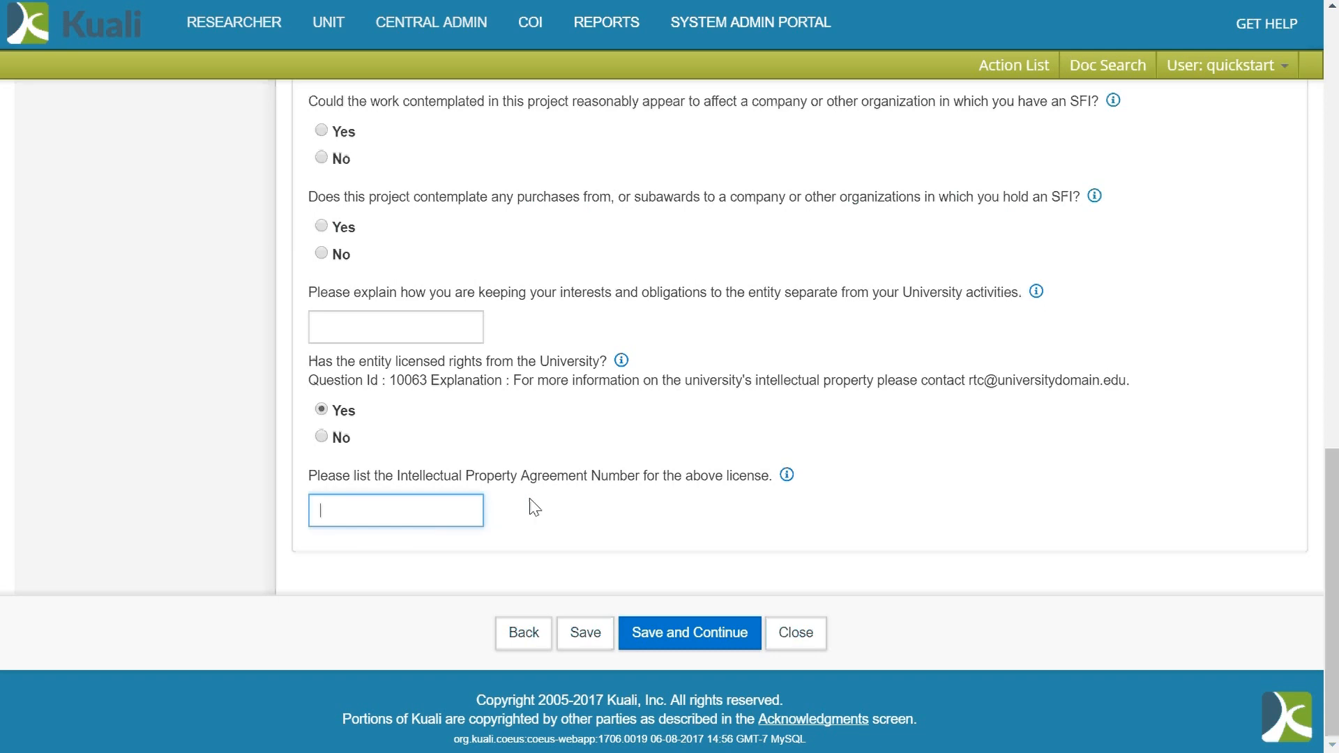
{"action": "type", "text": "123dkr6, 1kdu483, kd9"}
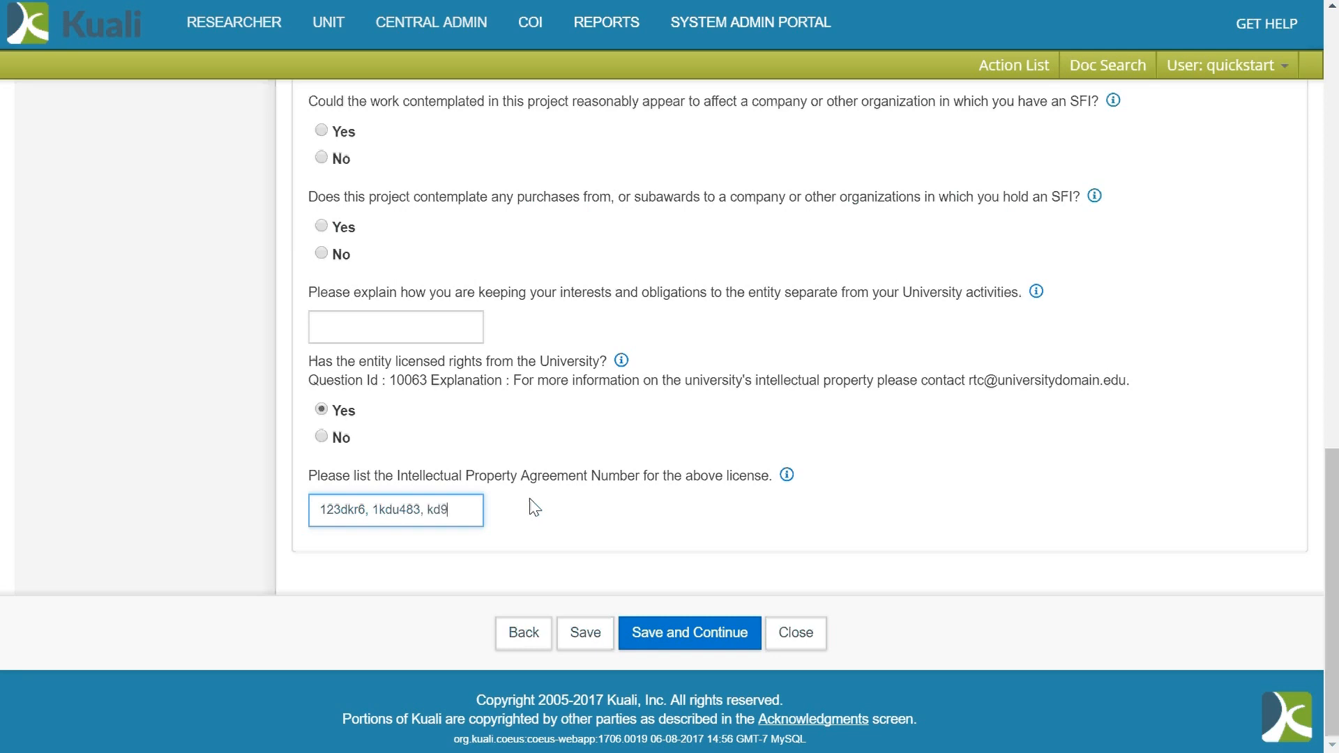
{"action": "type", "text": "4729d"}
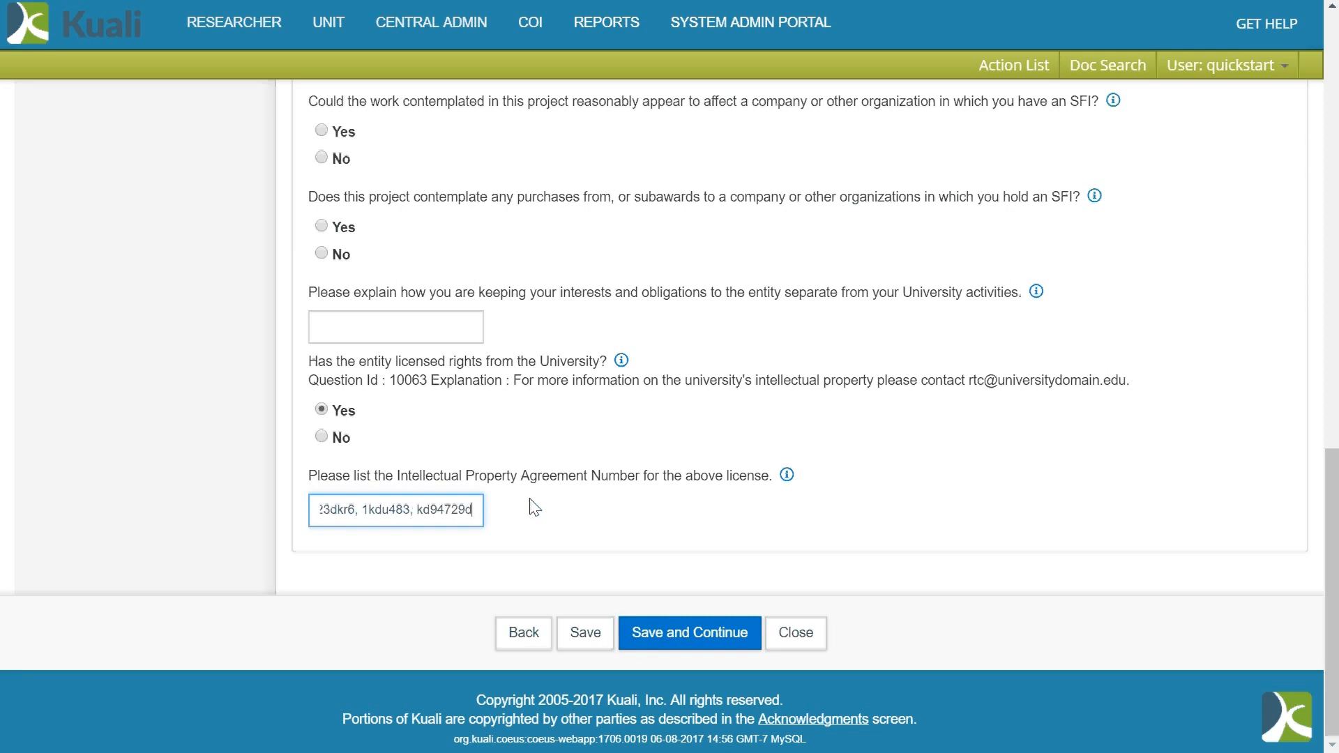
{"action": "type", "text": ", dk"}
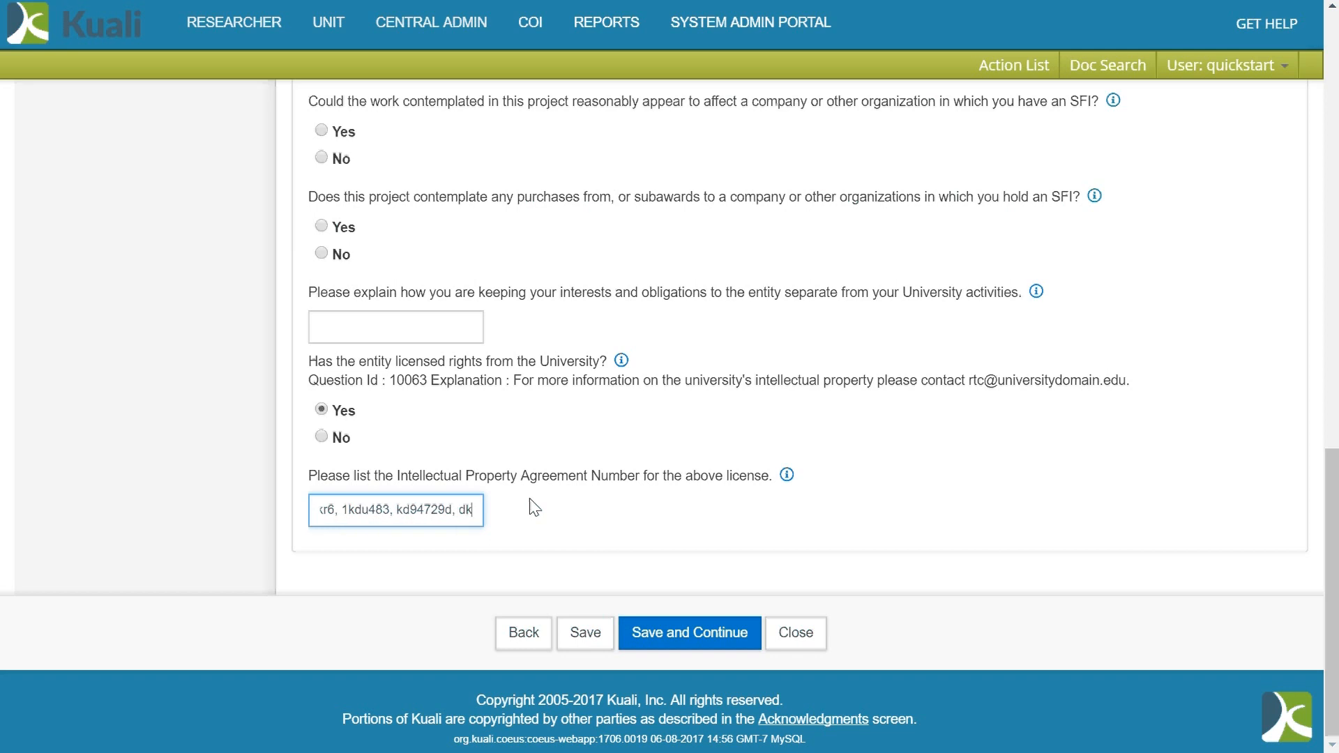
{"action": "type", "text": "yw91"}
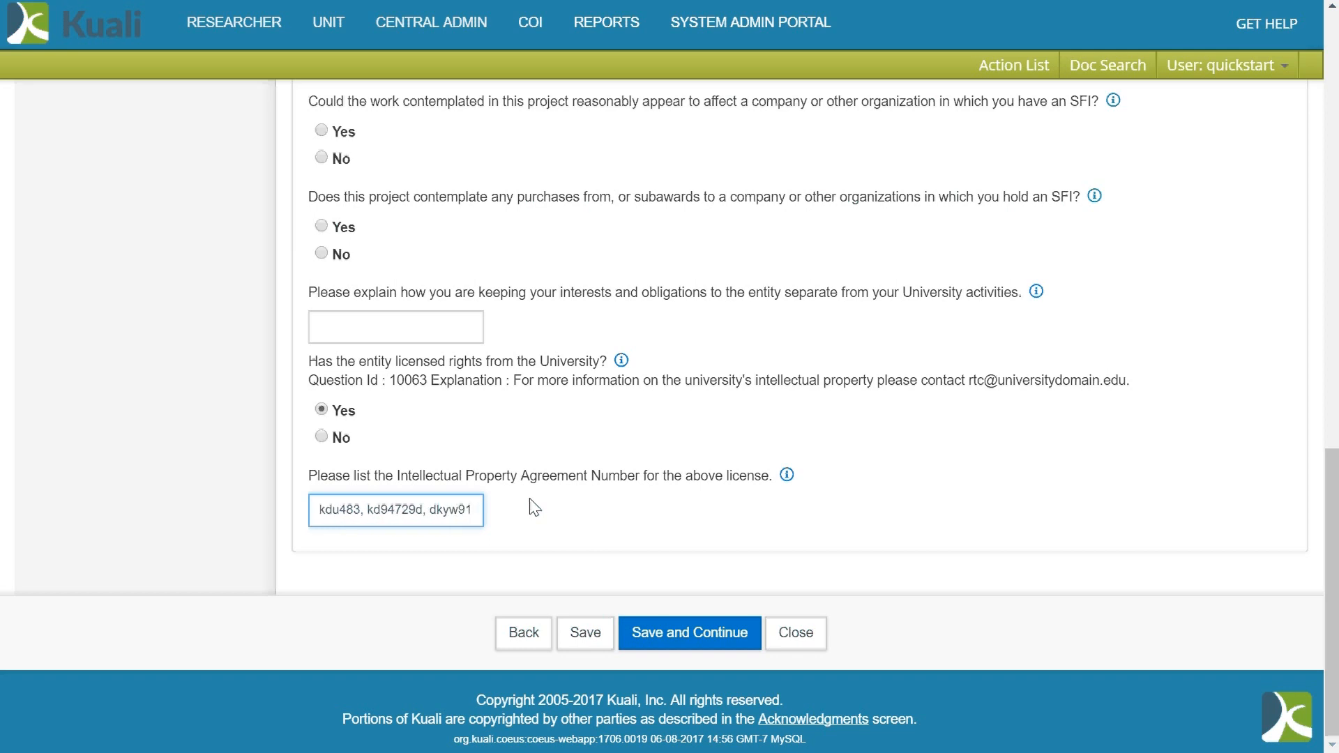